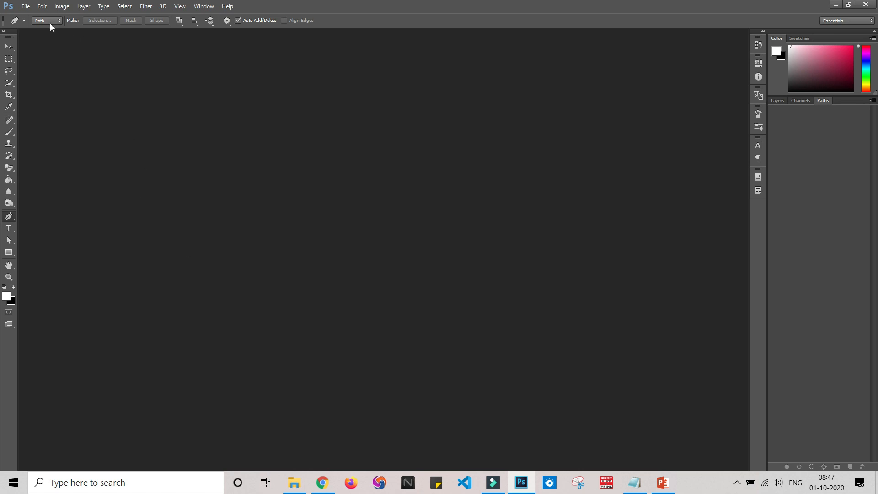
Create a new 2048 x 1152 pixel RGB document at 72 pixels/inch with a white background
click(25, 6)
click(33, 16)
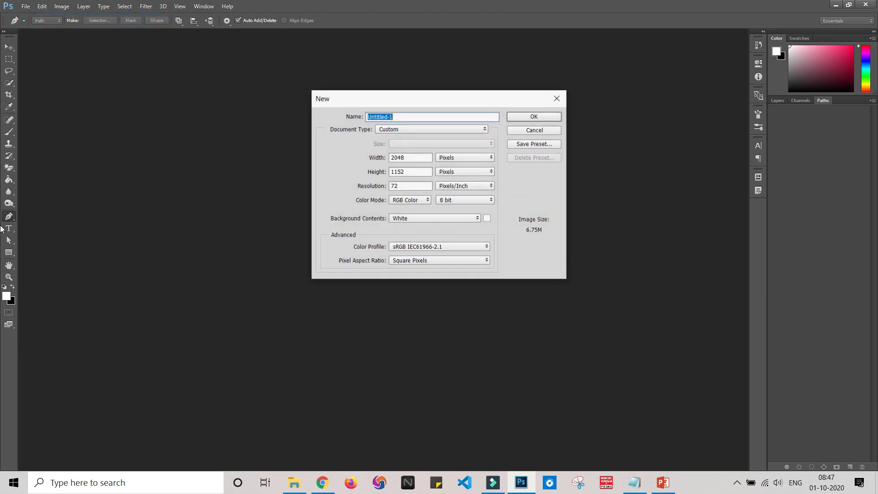
click(551, 117)
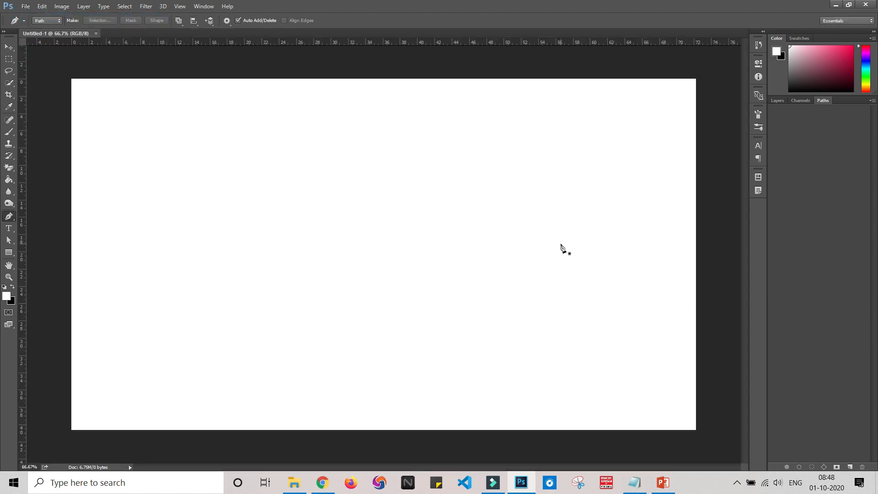
right_click(10, 221)
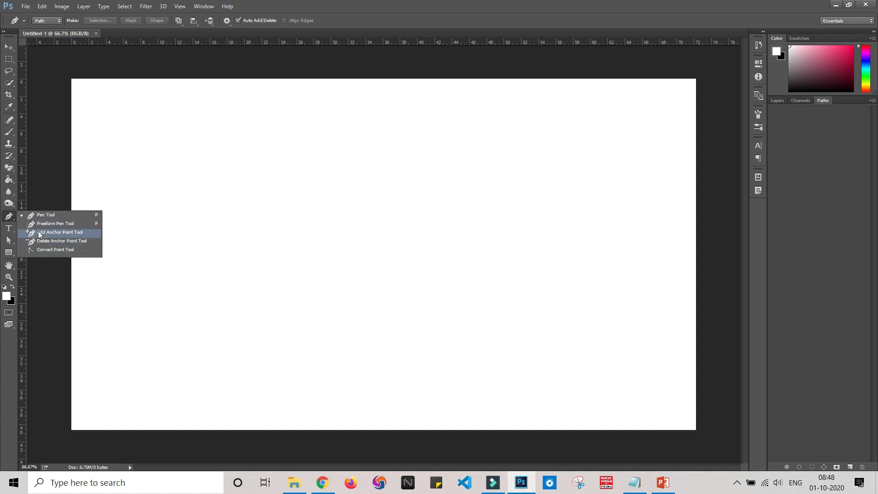
click(8, 240)
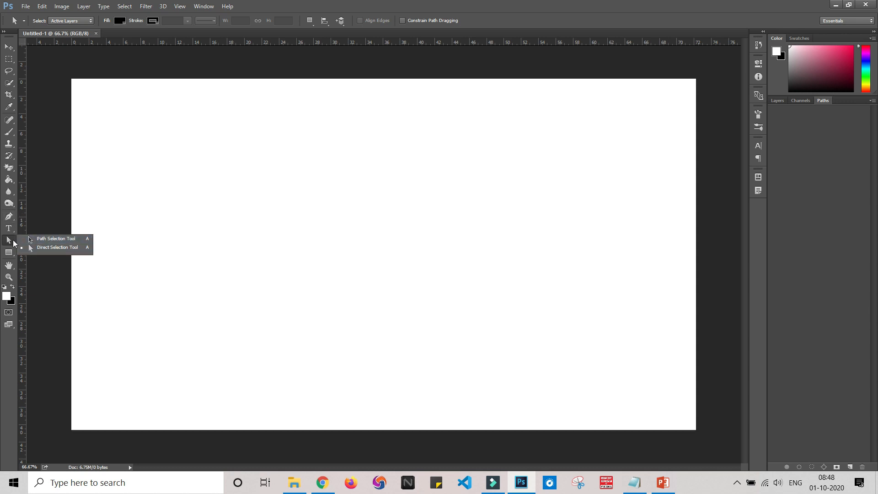
click(9, 216)
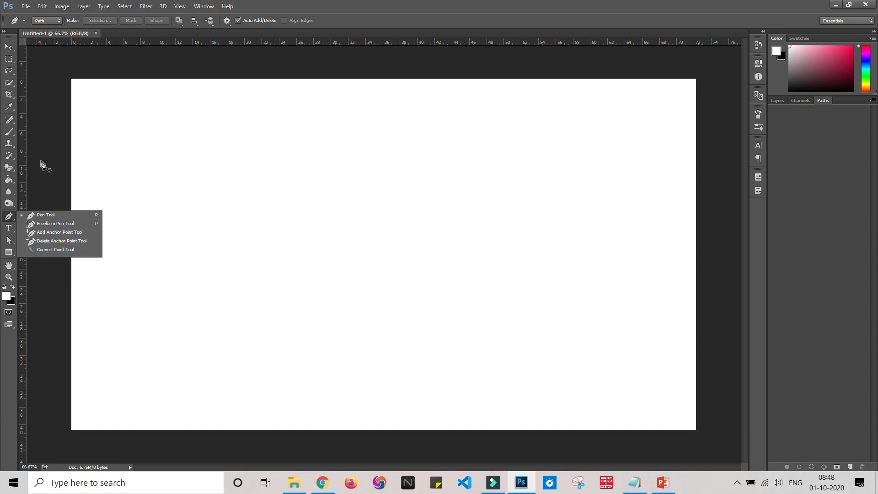
click(46, 218)
click(45, 205)
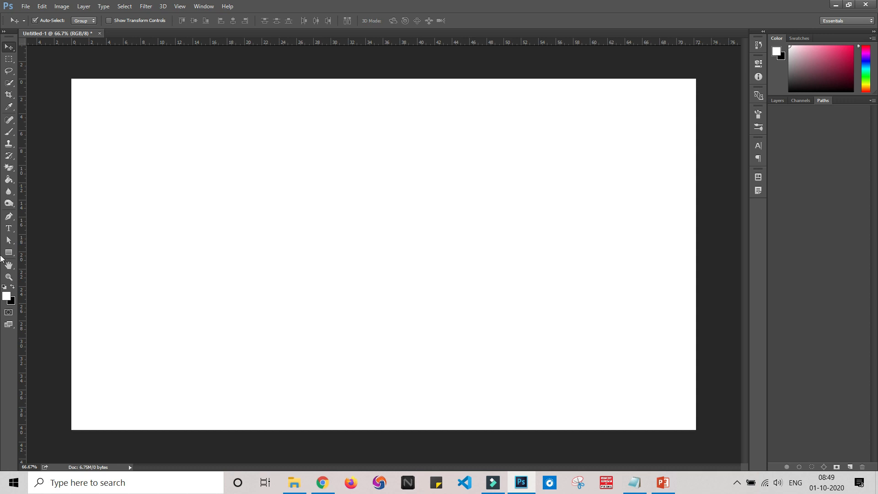
Draw a closed four-sided path with straight segments in the middle of the canvas using the Pen tool in Path mode
click(9, 216)
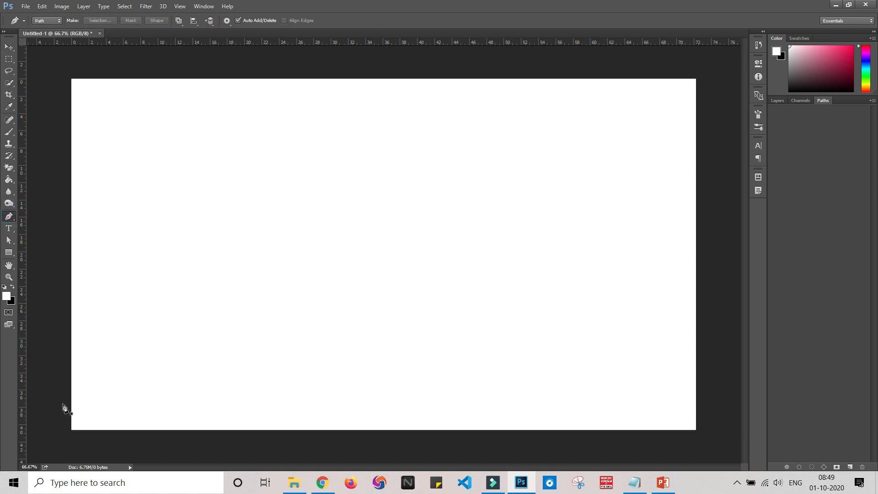
click(50, 21)
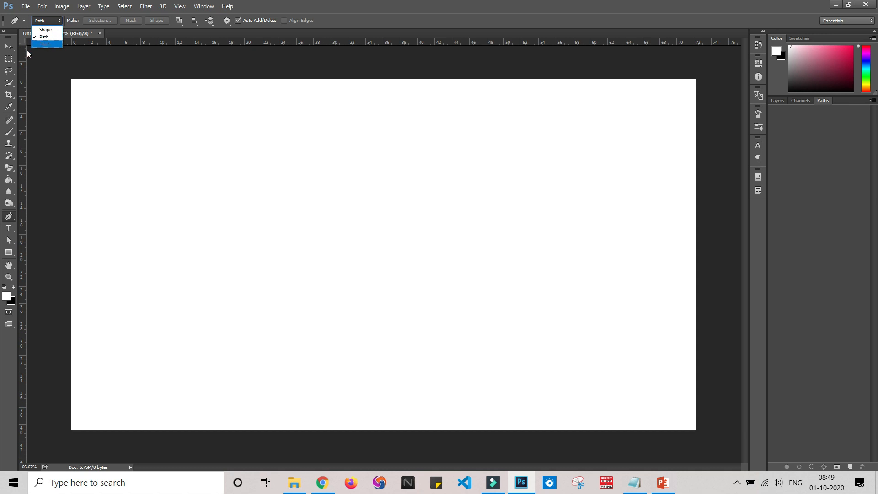
click(54, 38)
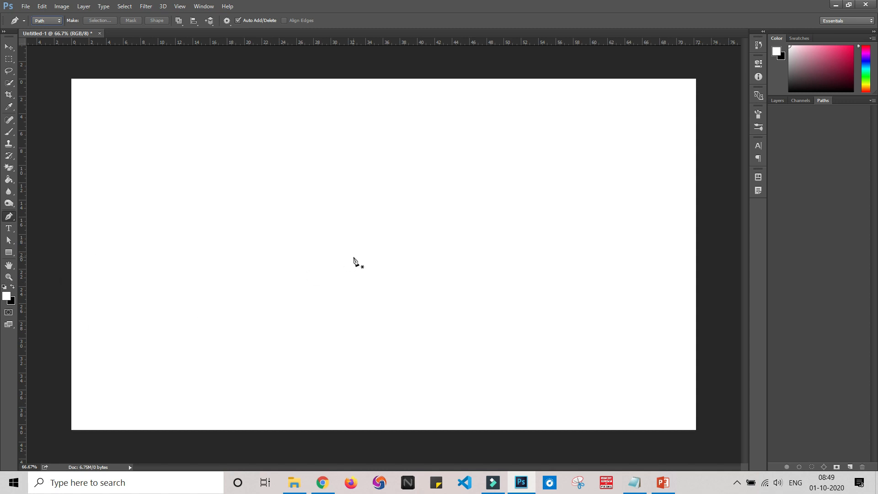
click(185, 258)
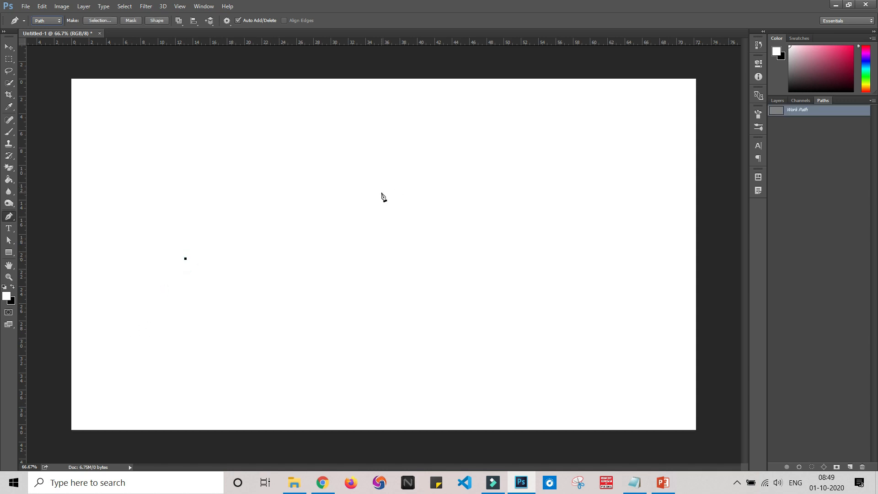
click(382, 194)
click(480, 273)
click(296, 312)
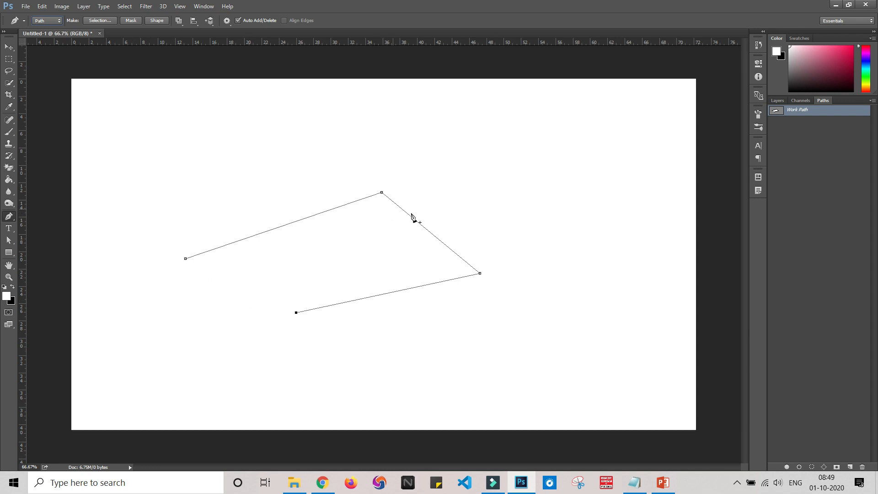
click(186, 259)
key(F7)
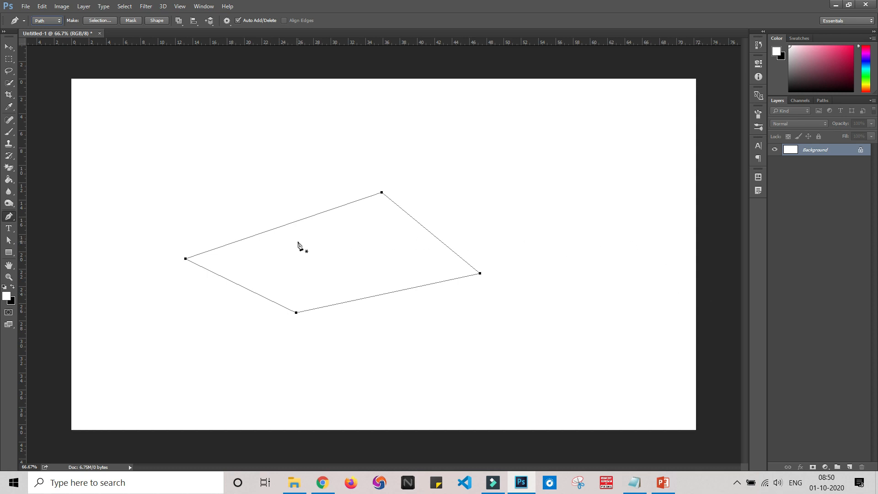
right_click(371, 246)
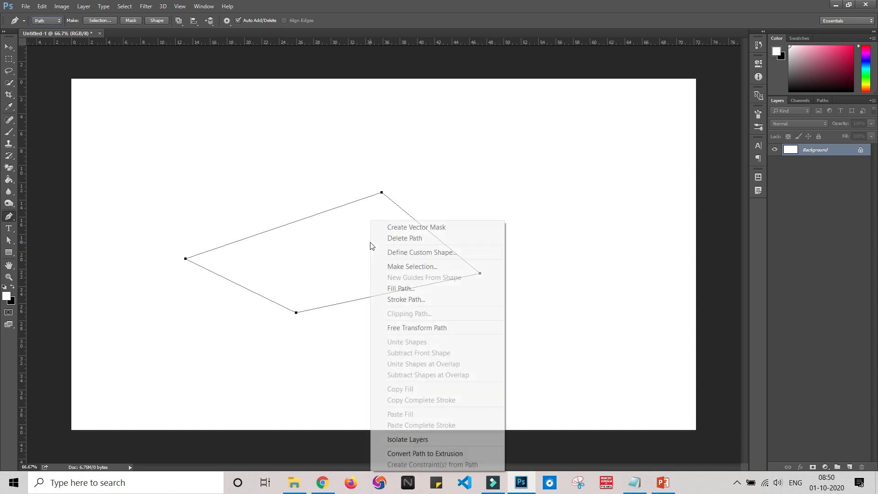
click(401, 269)
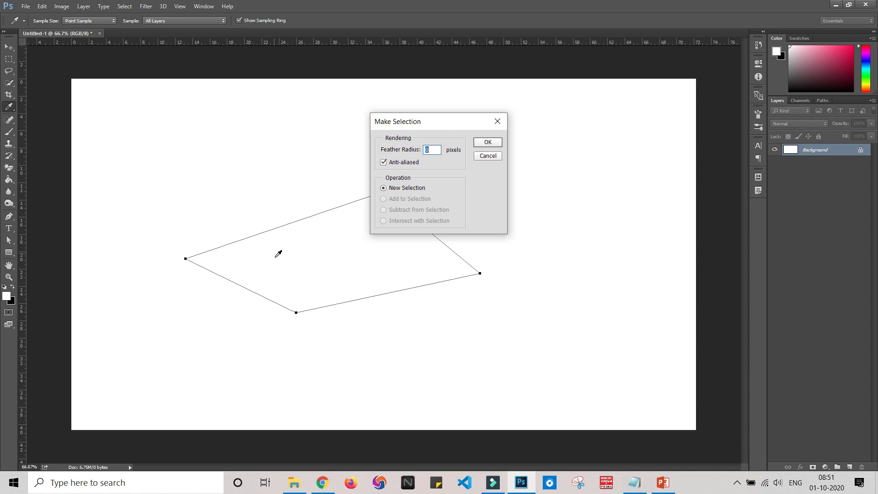
click(490, 157)
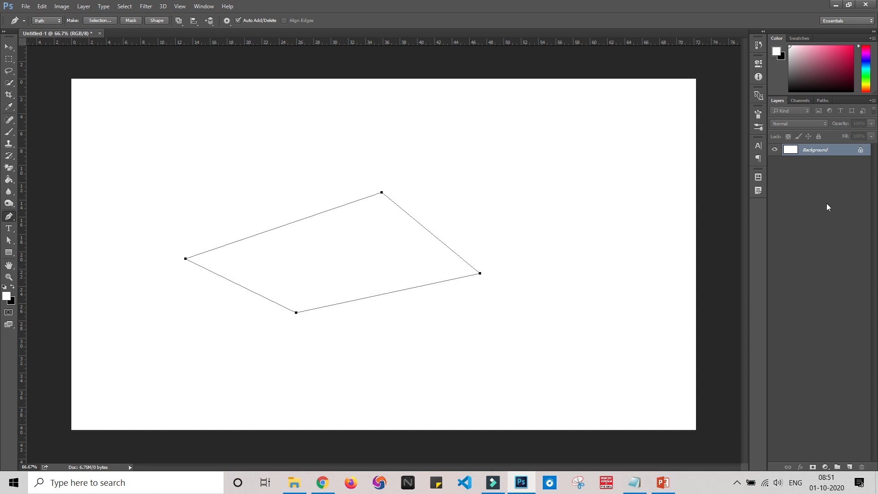
Convert the work path into a new anti-aliased selection with a feather radius of 0 pixels
click(823, 100)
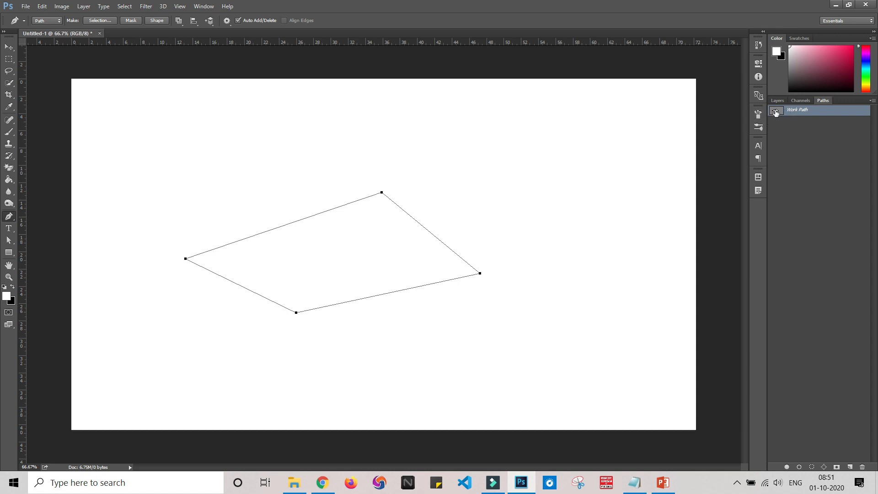
right_click(789, 112)
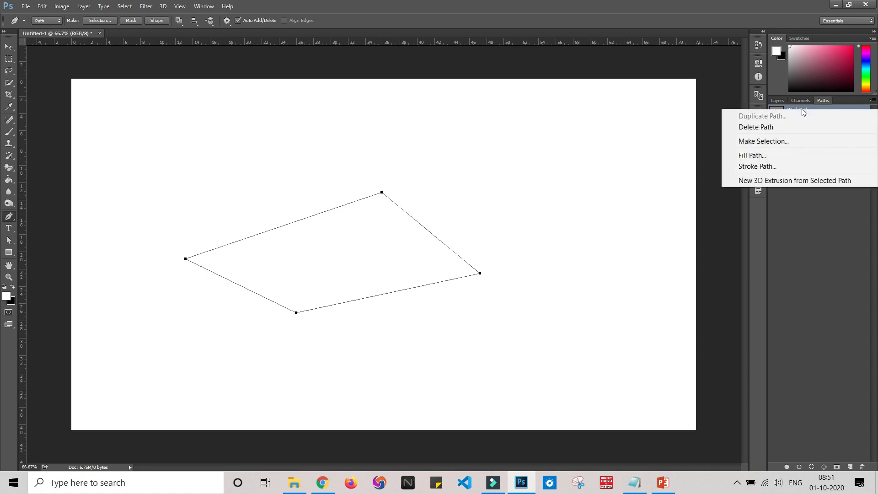
click(773, 142)
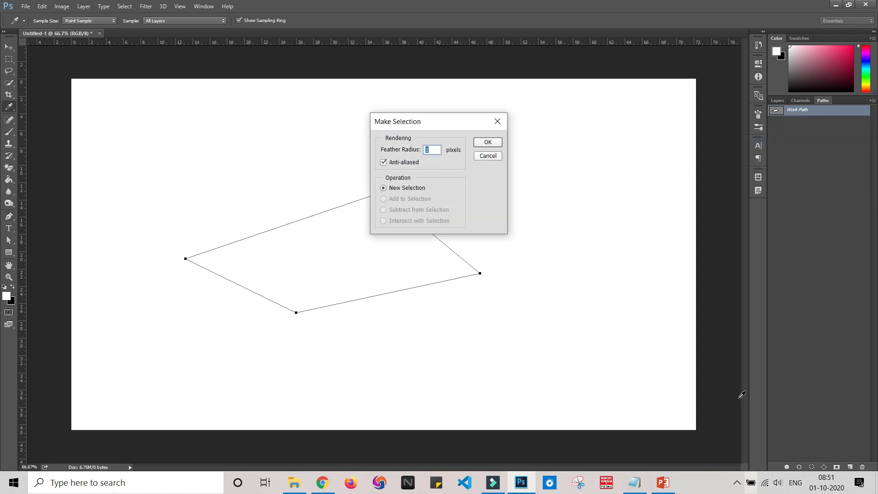
click(488, 143)
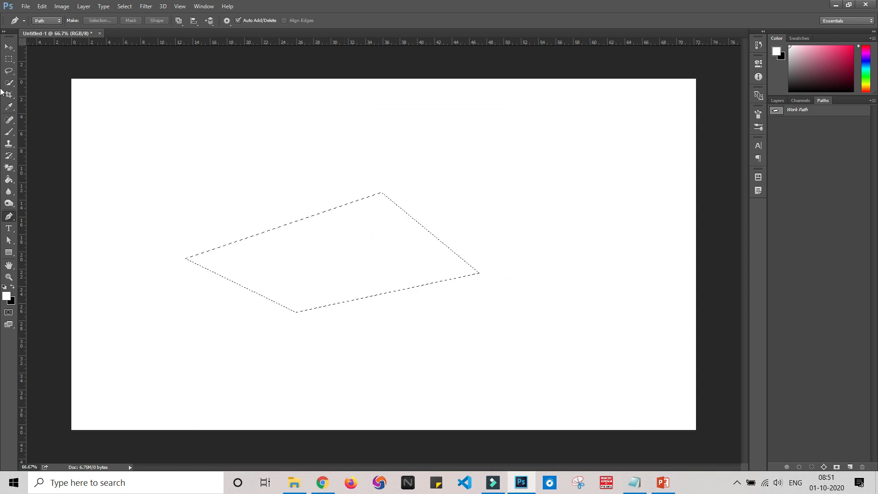
Fill the selection by painting it with the Brush tool in the pink foreground color #d94771
click(11, 135)
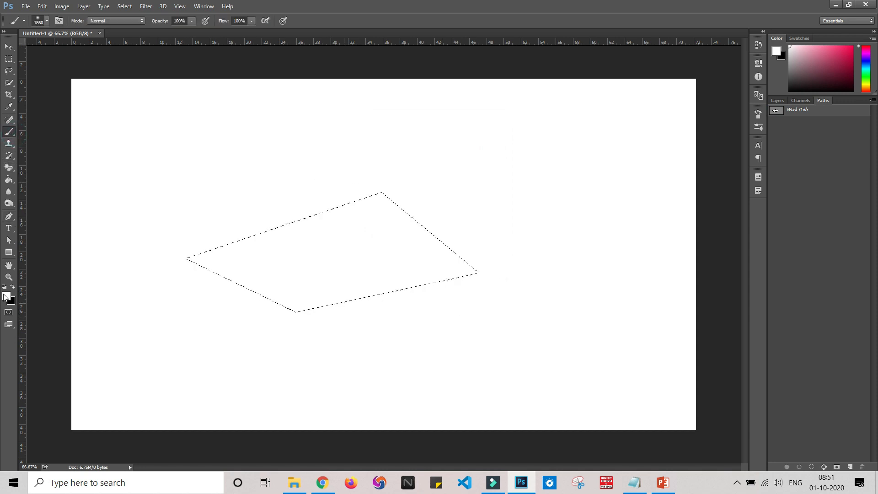
click(7, 296)
click(658, 183)
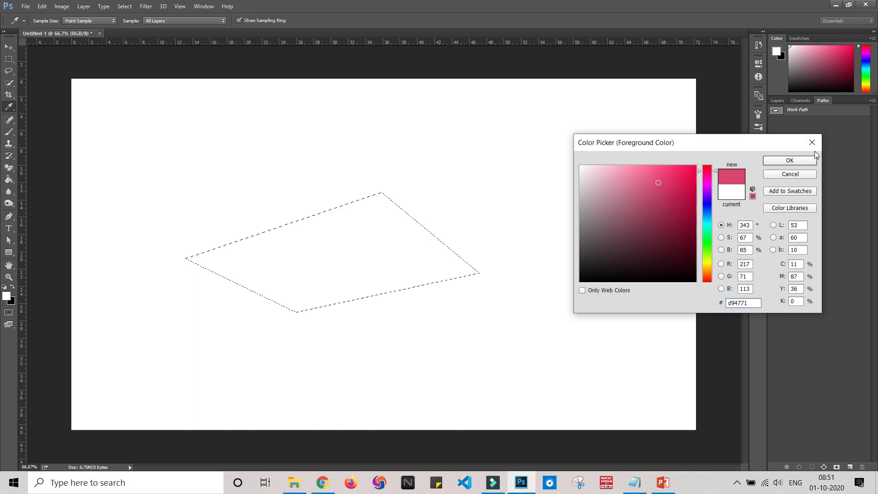
click(782, 160)
drag(492, 222, 661, 216)
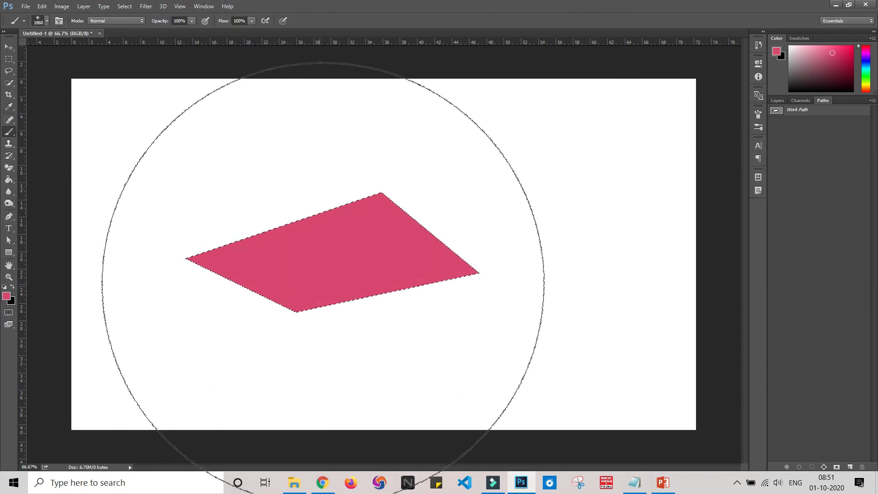
Reduce the brush size to 74 px
click(42, 21)
click(72, 49)
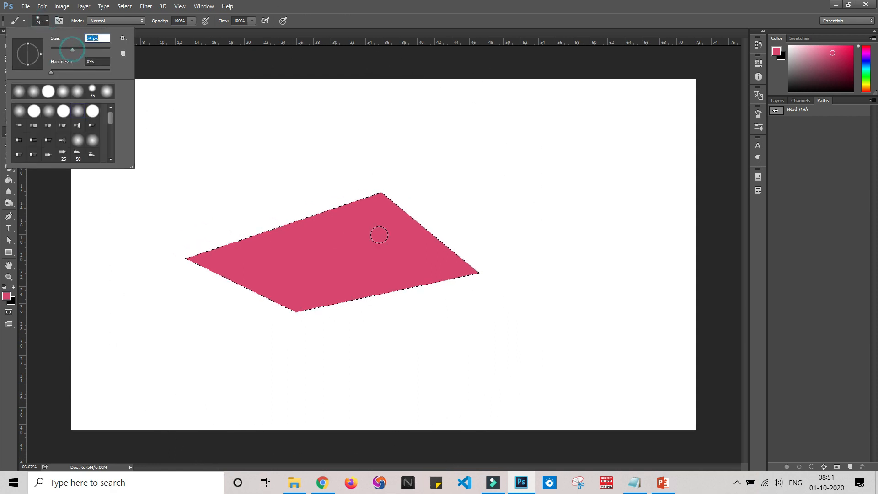
click(42, 210)
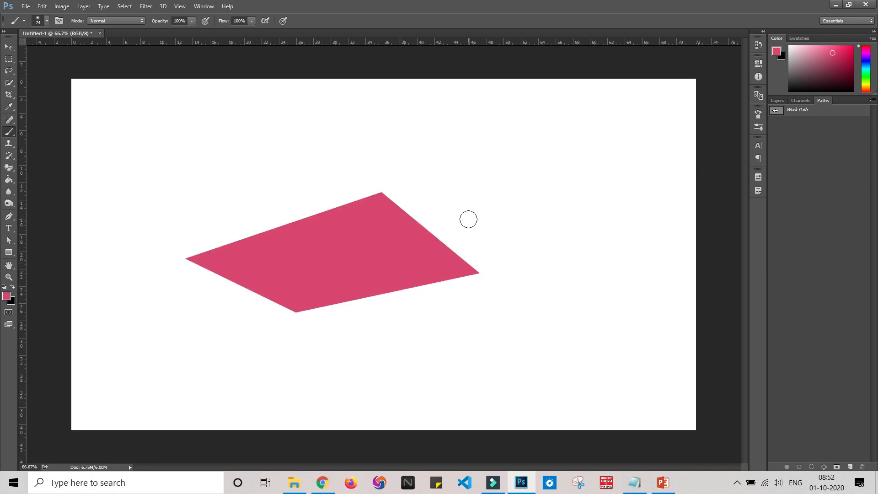
Clear the selection and select the work path around the pink shape on the canvas
key(ctrl+d)
click(817, 111)
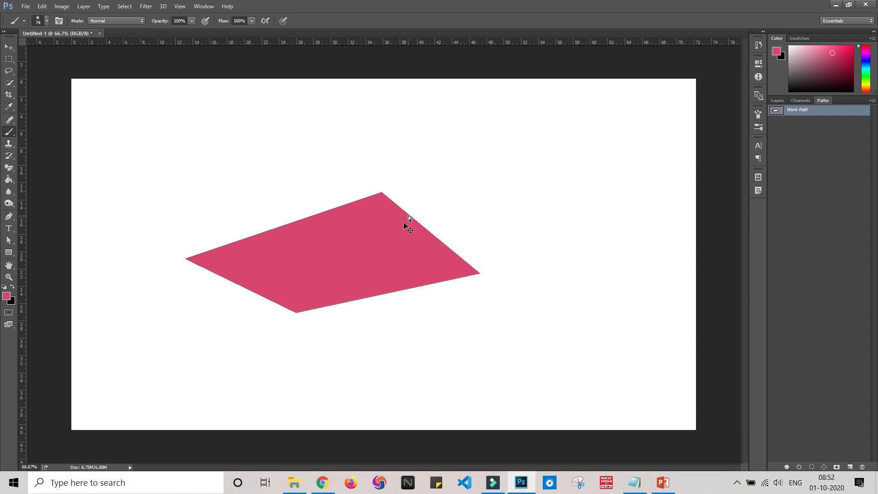
ctrl+click(251, 290)
click(778, 101)
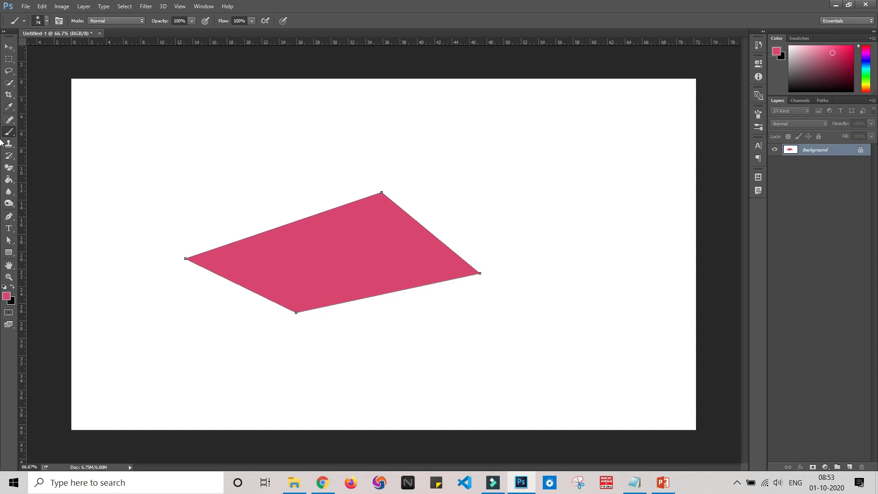
click(861, 150)
key(ctrl+z)
Delete the work path and unlock the Background layer
click(826, 100)
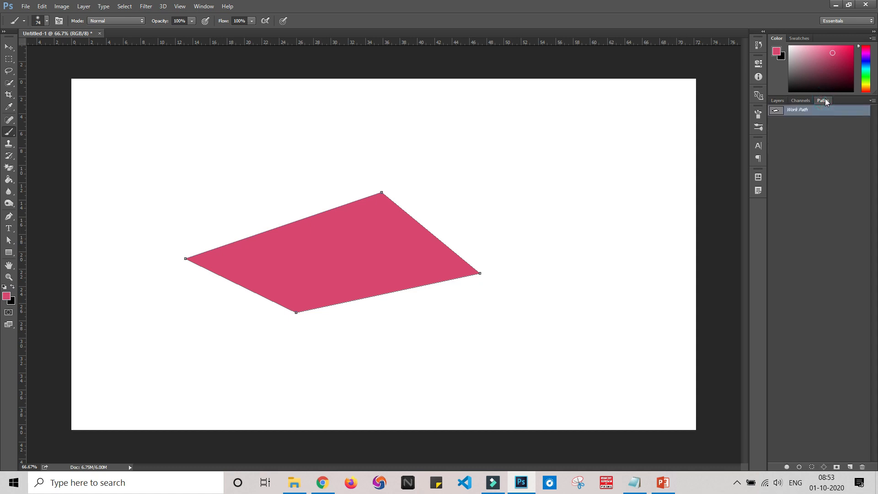
right_click(794, 112)
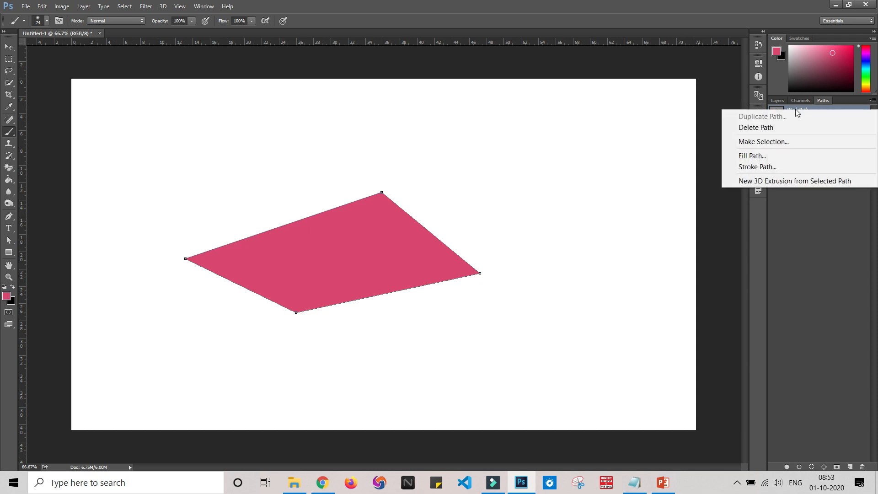
click(780, 128)
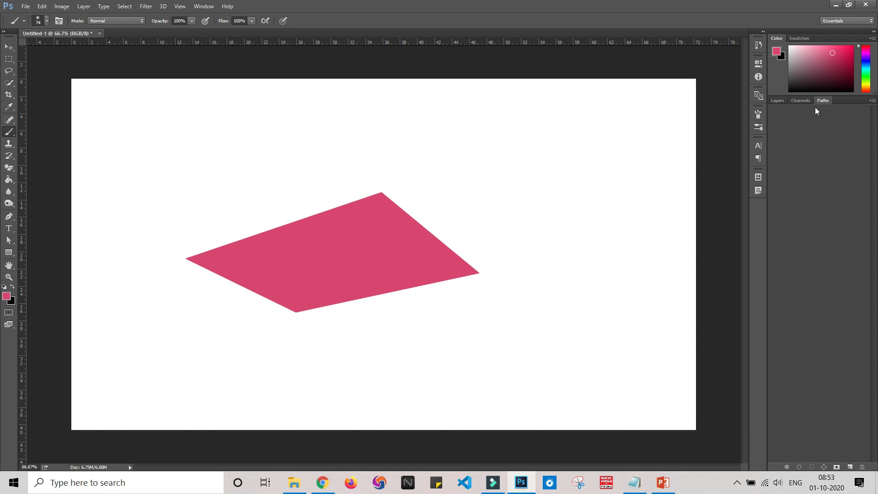
click(777, 101)
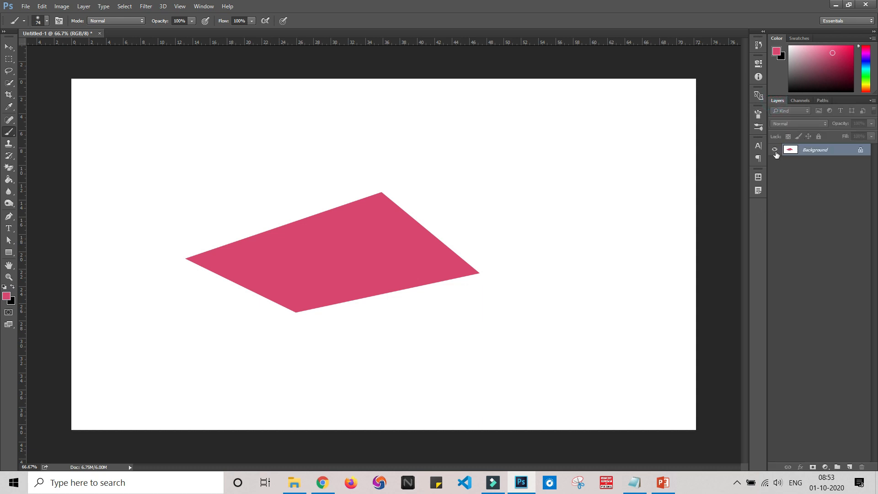
click(860, 150)
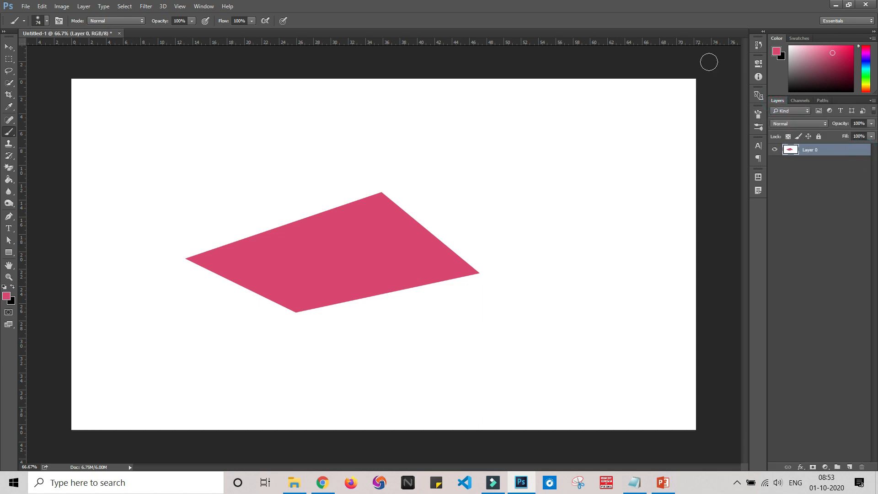
Paint over the entire pink shape in white with a 219 px brush to blank the canvas
click(7, 296)
drag(197, 202, 235, 194)
click(792, 160)
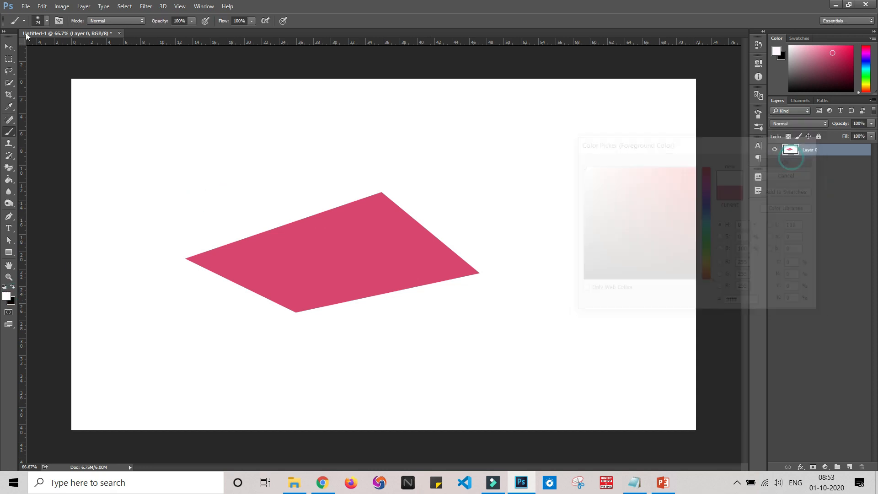
click(47, 21)
drag(72, 50, 95, 48)
mouse_move(455, 177)
mouse_down()
mouse_move(159, 306)
mouse_move(687, 130)
mouse_move(131, 366)
mouse_up()
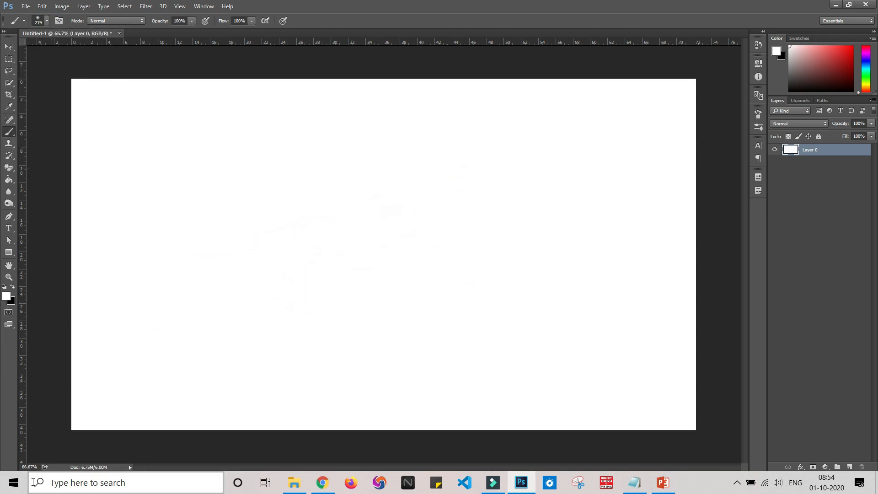
Draw a closed six-point straight-sided path with the Pen tool around the middle of the blank canvas
click(9, 47)
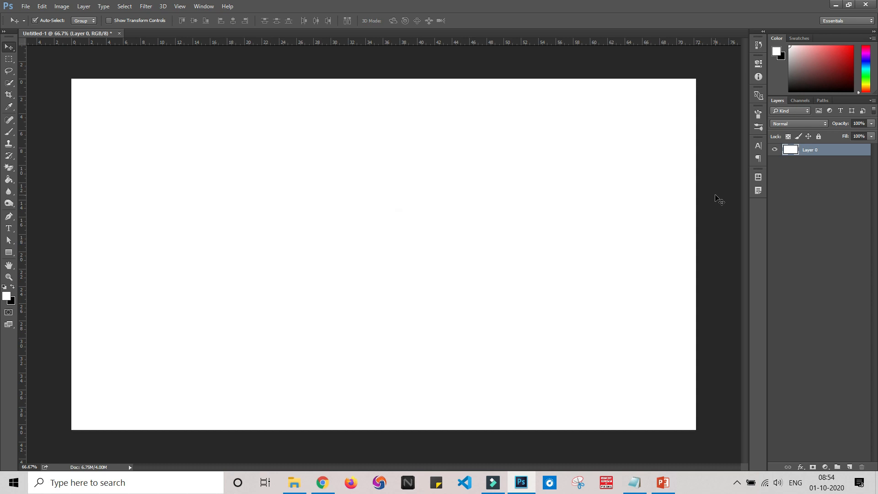
click(9, 216)
click(207, 242)
click(329, 159)
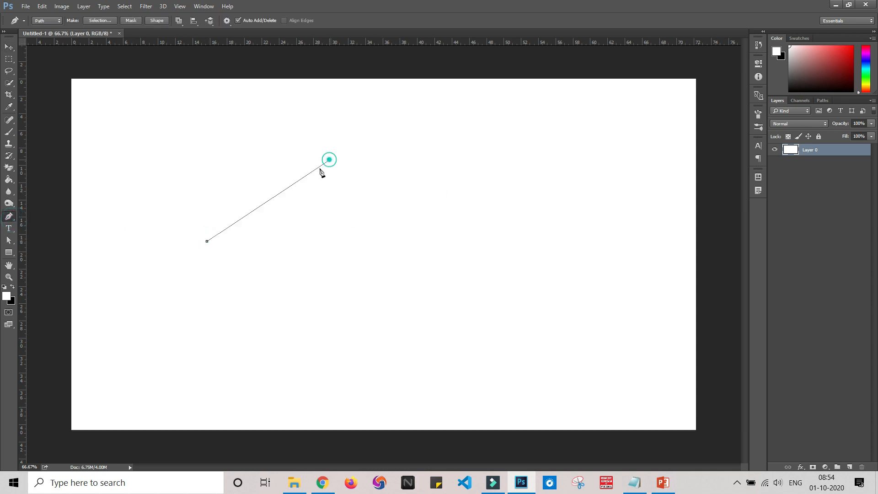
click(431, 196)
click(476, 306)
click(328, 346)
click(244, 305)
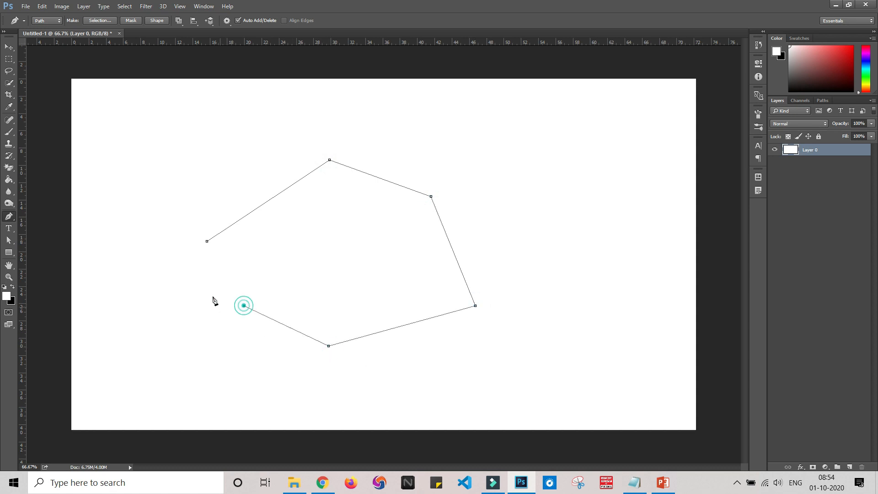
click(207, 241)
Keep the Pen tool in Path mode and add a Solid Color fill layer in red #f51515 to the six-point path
click(47, 21)
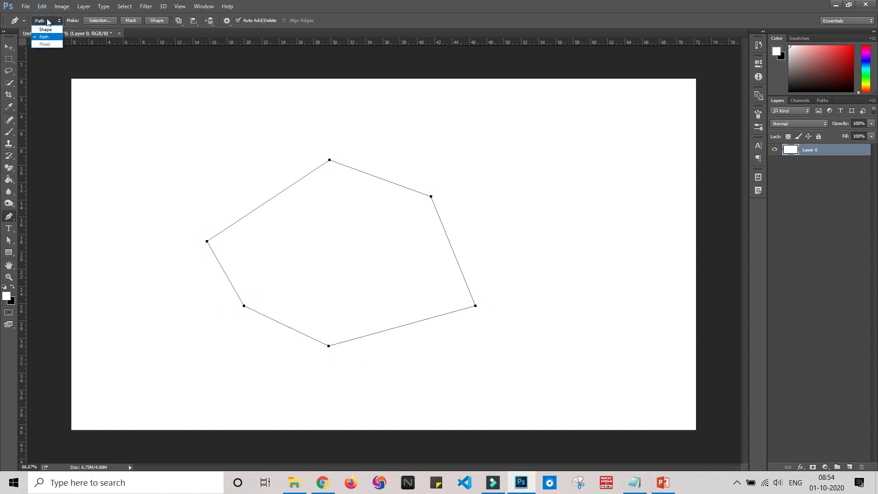
click(43, 33)
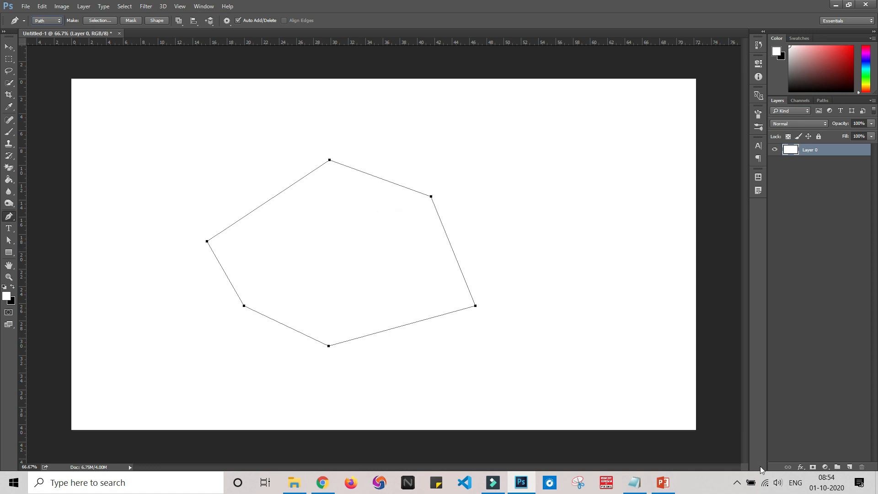
click(828, 468)
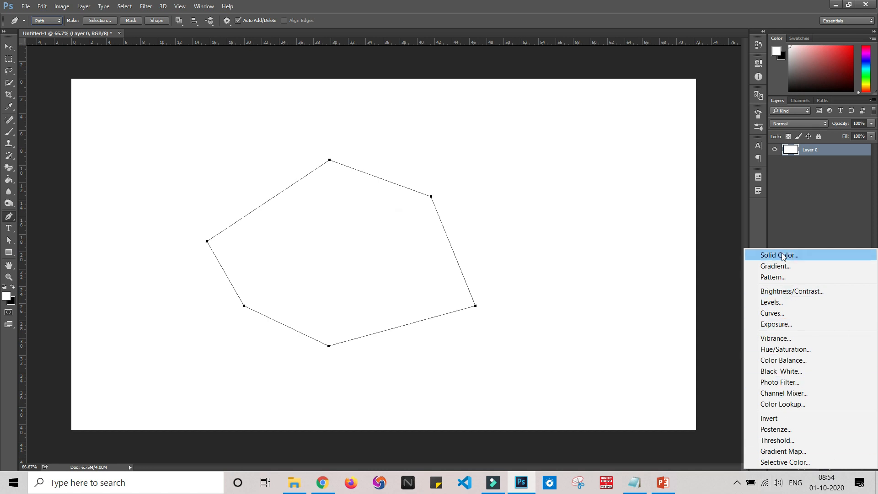
click(784, 256)
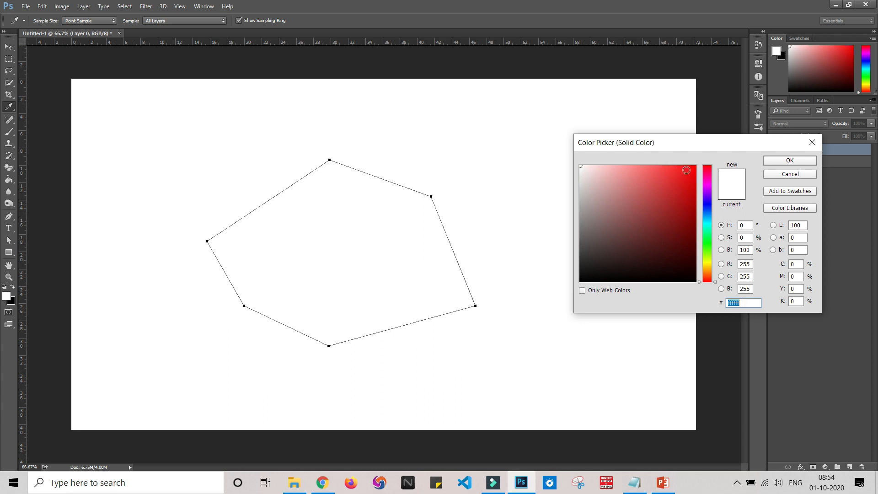
click(686, 170)
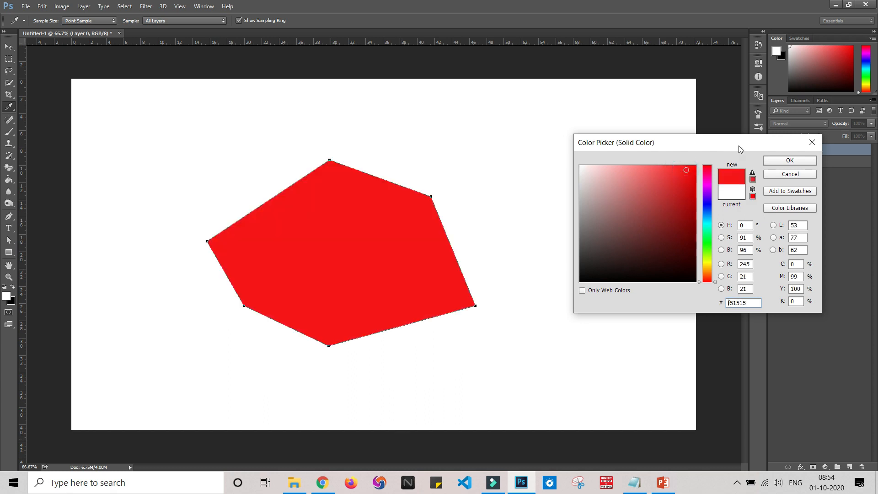
click(794, 161)
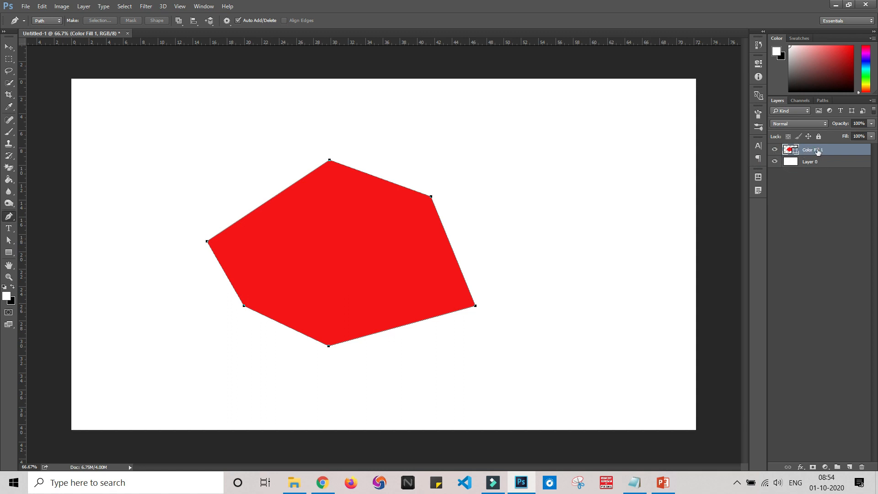
Delete the red Color Fill 1 layer and the remaining work path
click(821, 101)
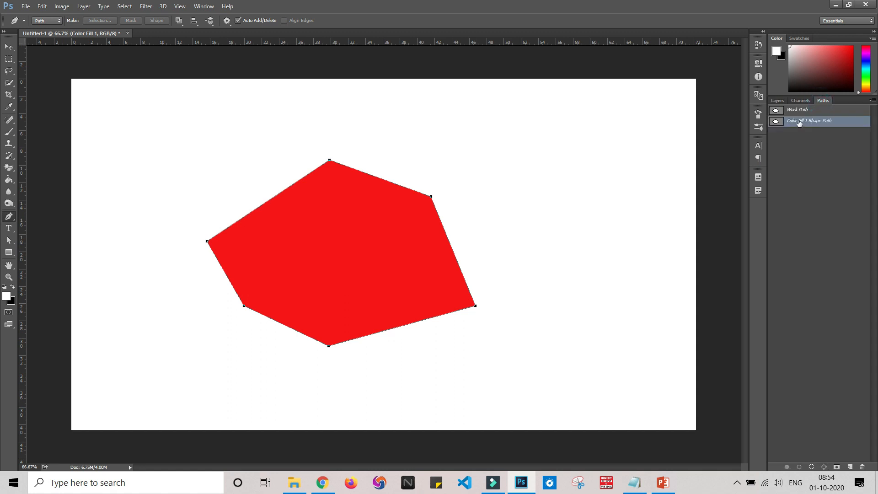
click(775, 102)
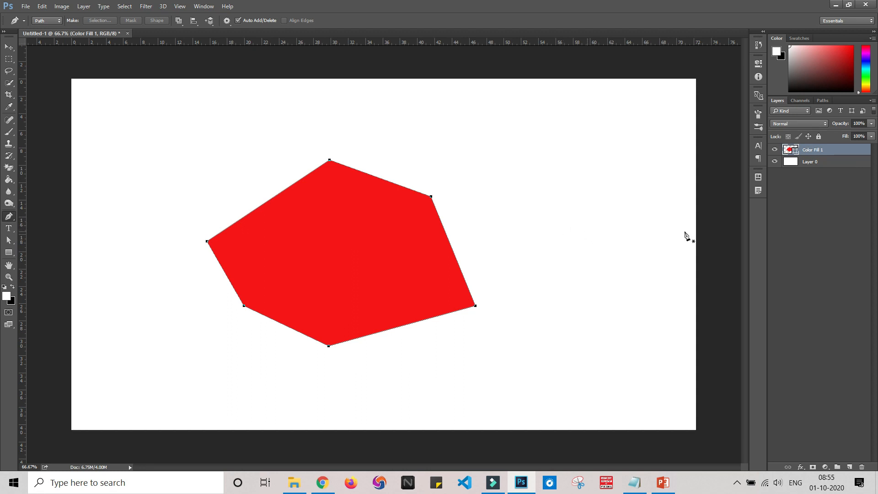
right_click(805, 153)
click(589, 120)
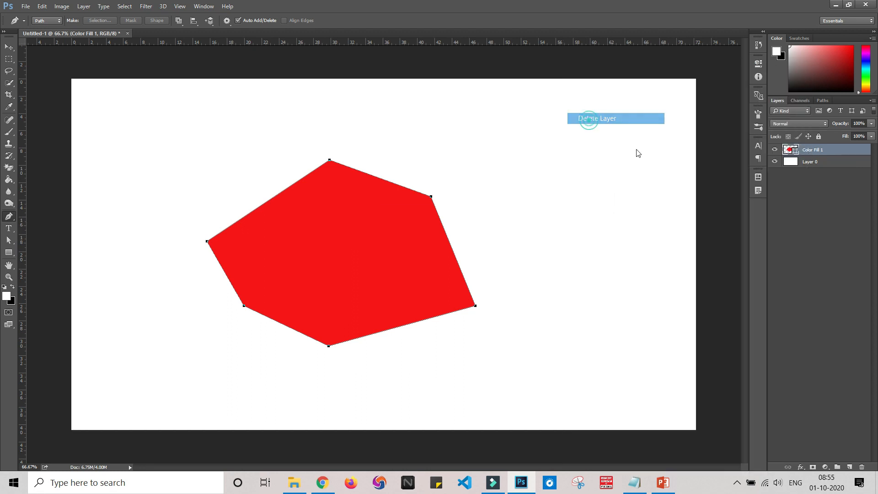
click(421, 179)
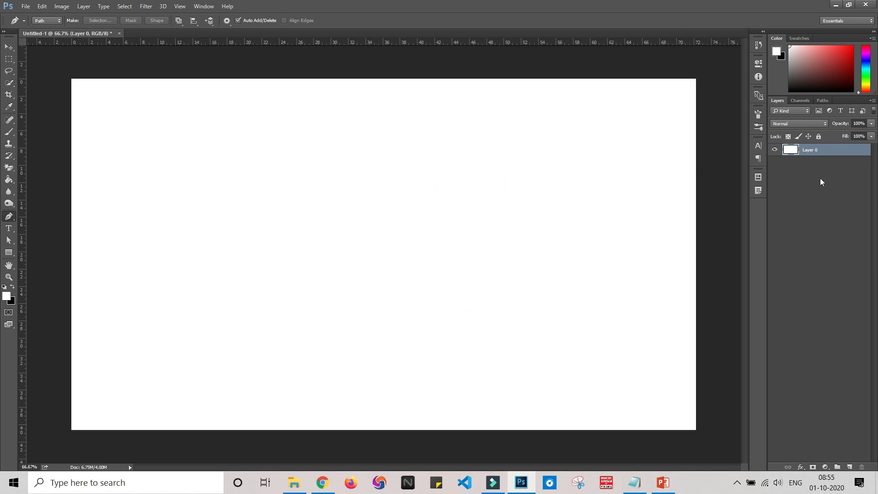
click(822, 101)
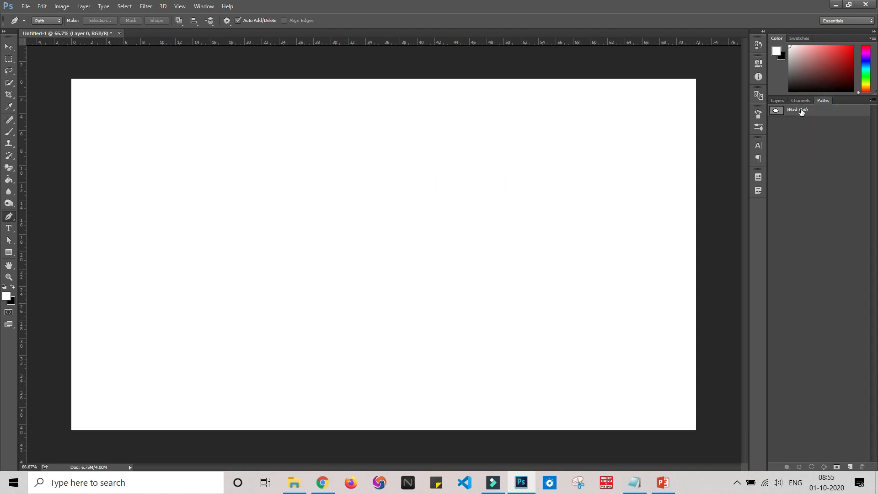
right_click(802, 112)
click(737, 127)
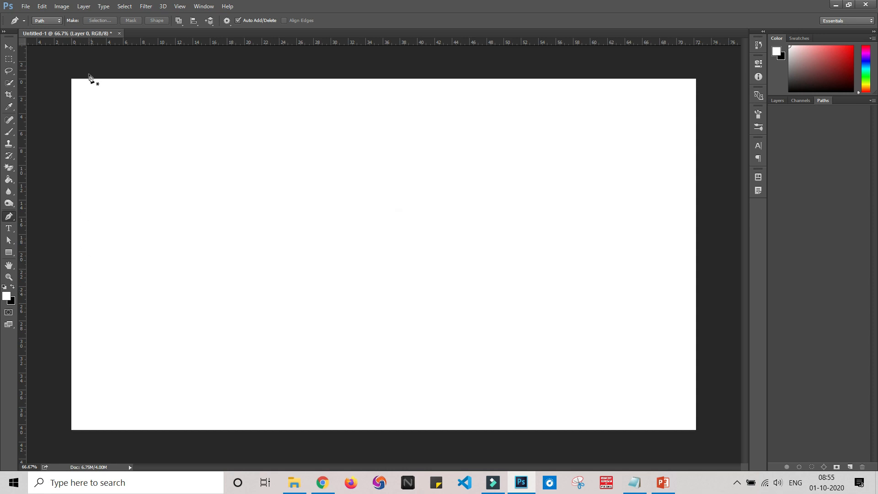
Draw a closed five-point path along the canvas's upper corners and side edges, dipping to a point below the canvas centre
click(71, 79)
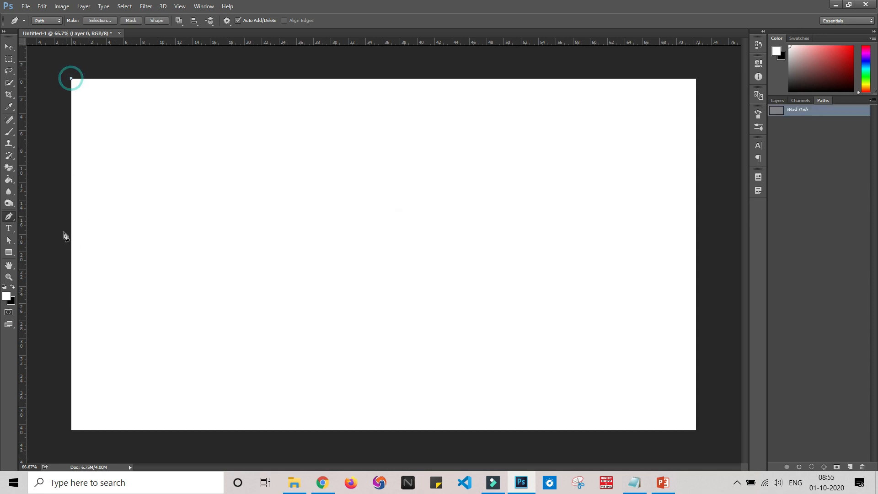
click(71, 275)
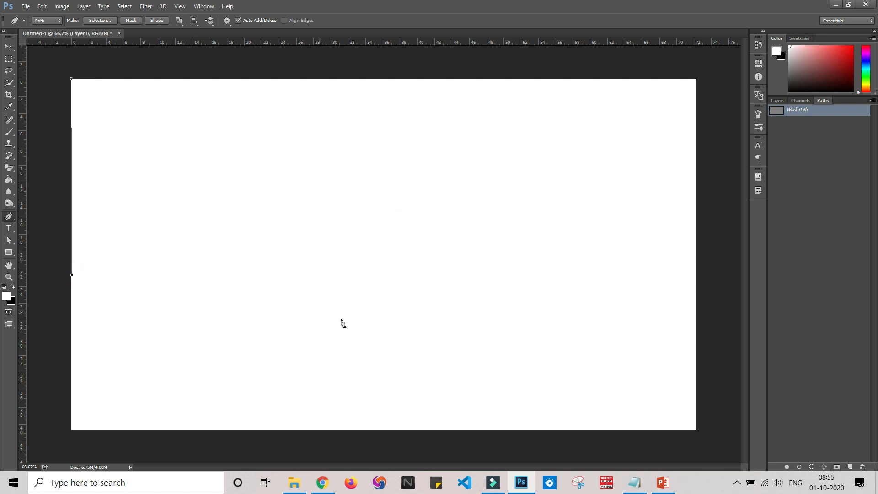
click(386, 332)
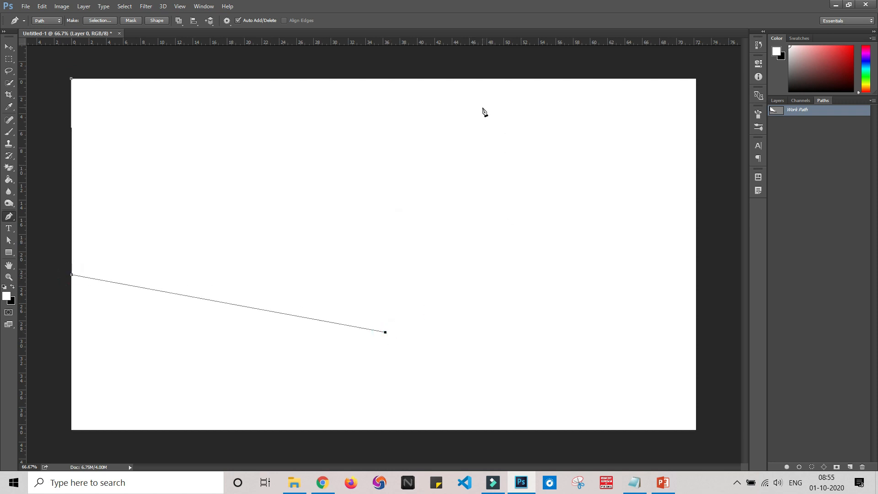
click(696, 124)
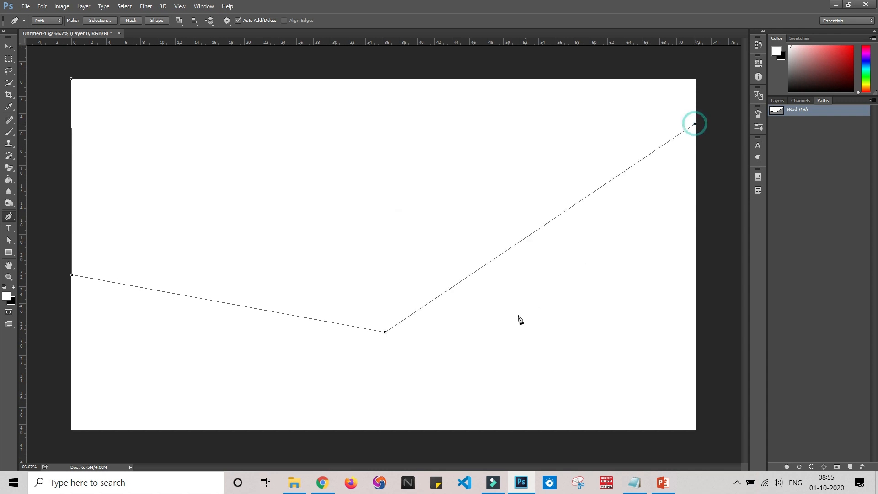
click(696, 79)
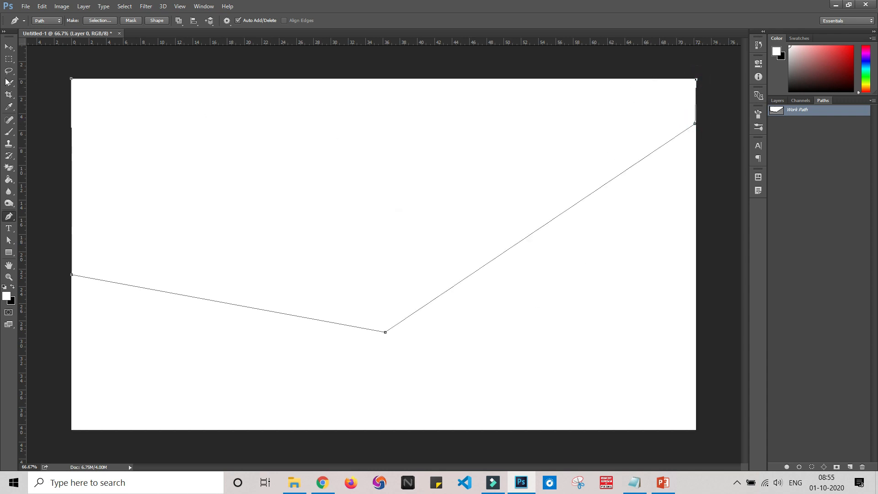
click(71, 78)
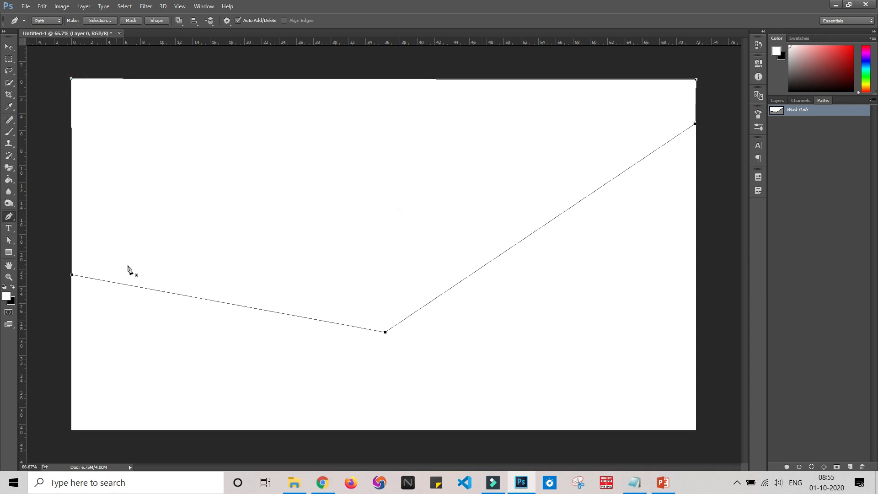
Add a Solid Color fill layer in red #ff0000 to the five-point path
click(779, 101)
click(825, 469)
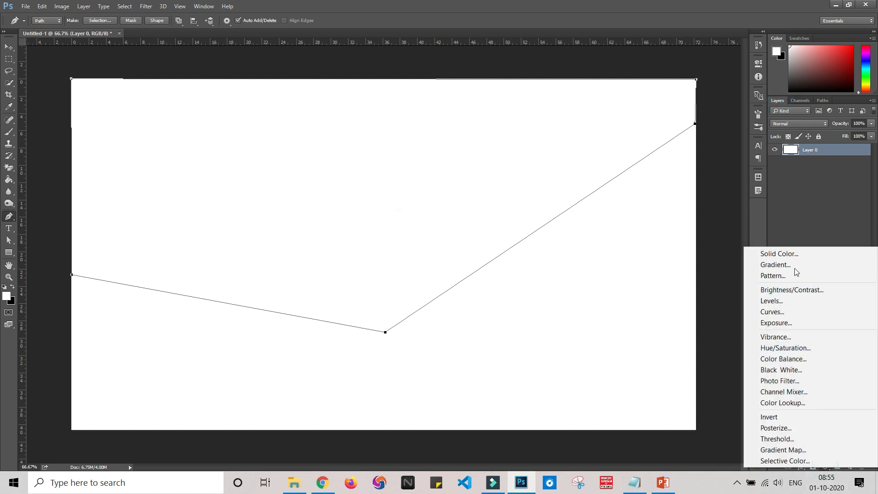
click(779, 252)
drag(682, 178, 695, 166)
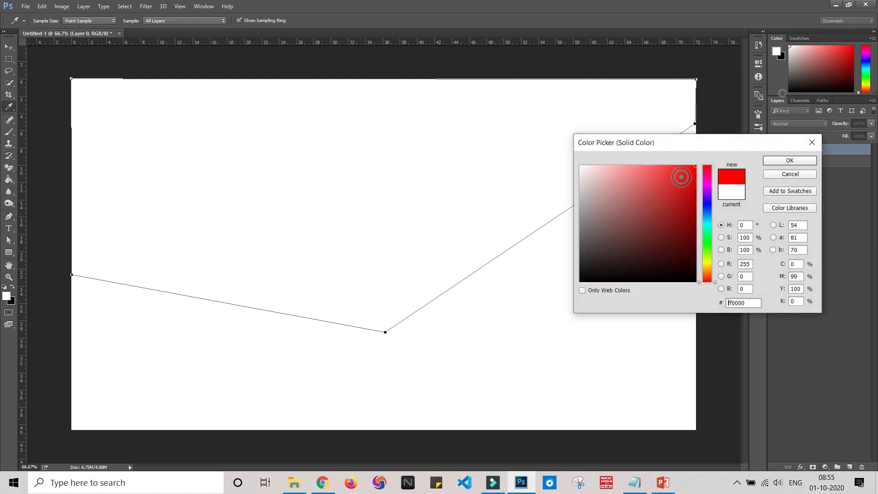
click(796, 158)
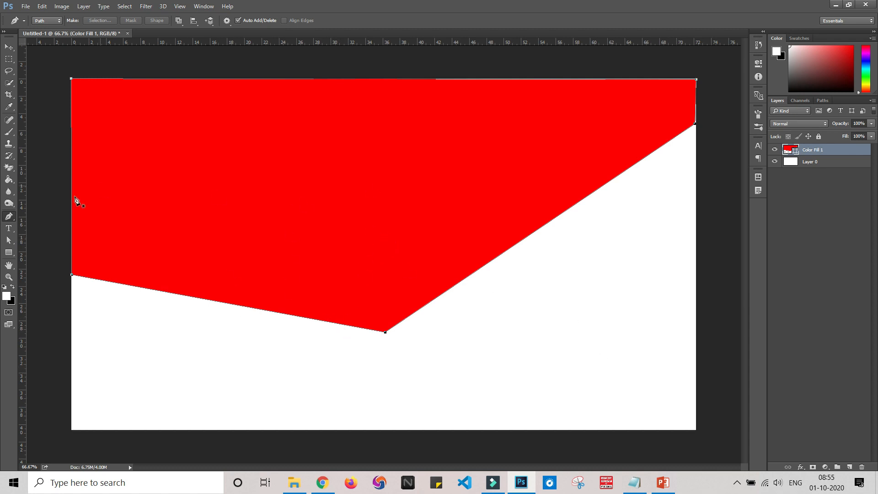
Return to the Pen tool and set its drawing mode to Shape
click(8, 255)
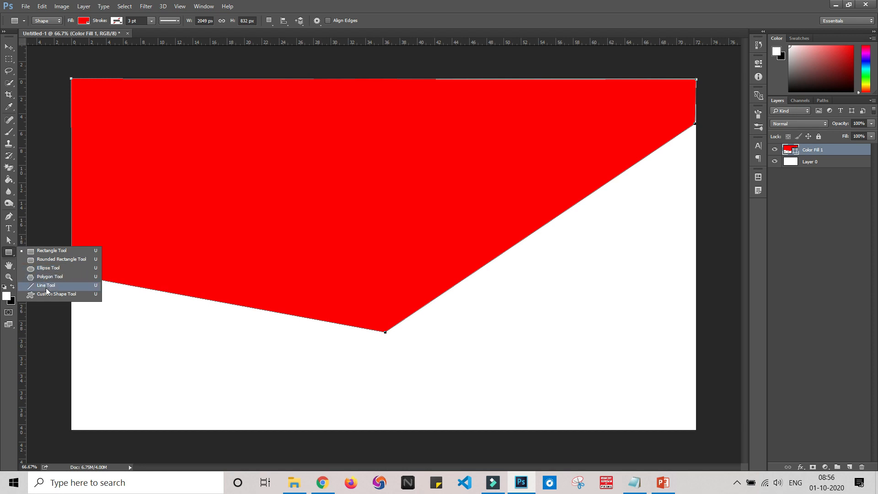
click(9, 47)
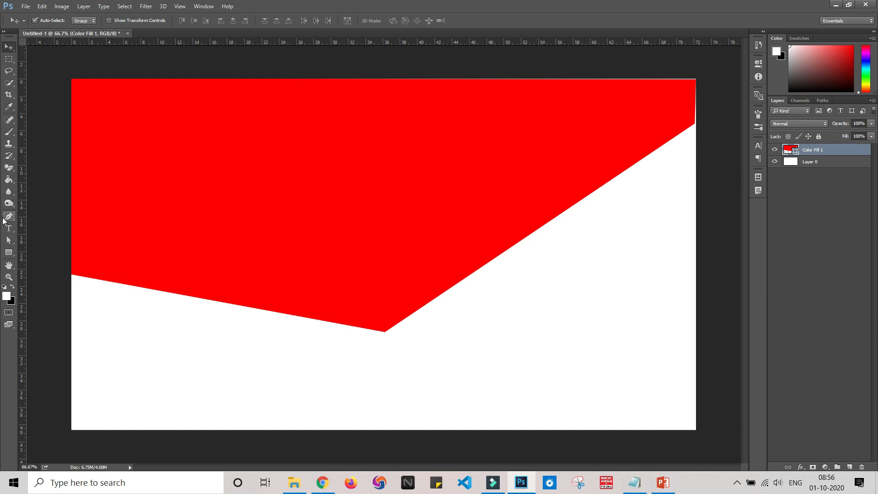
click(8, 217)
click(51, 20)
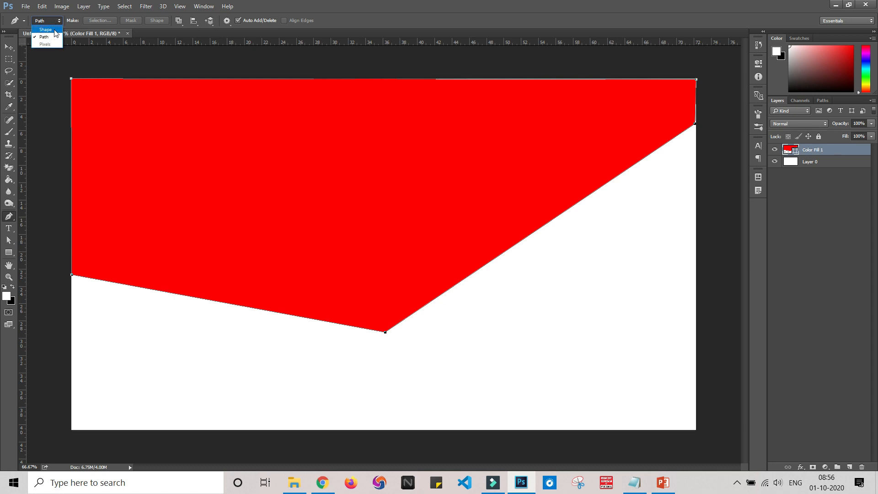
click(54, 30)
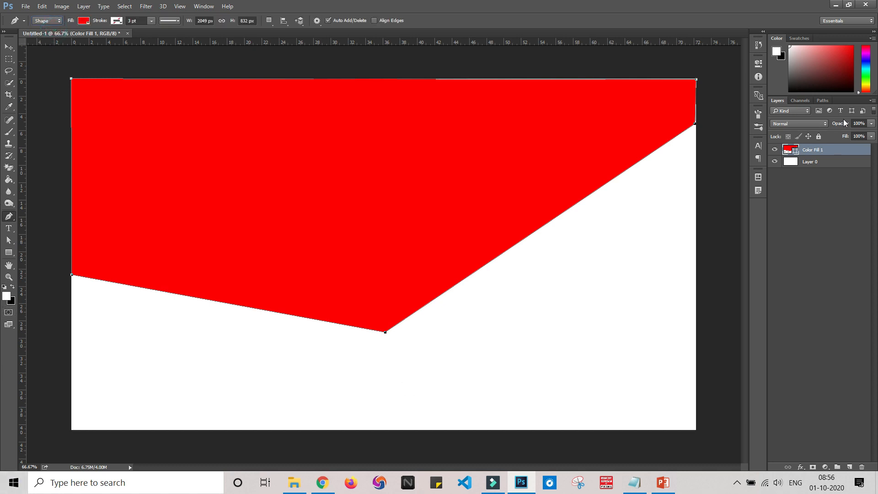
Delete the large red fill layer and its leftover five-point work path
right_click(820, 149)
click(620, 119)
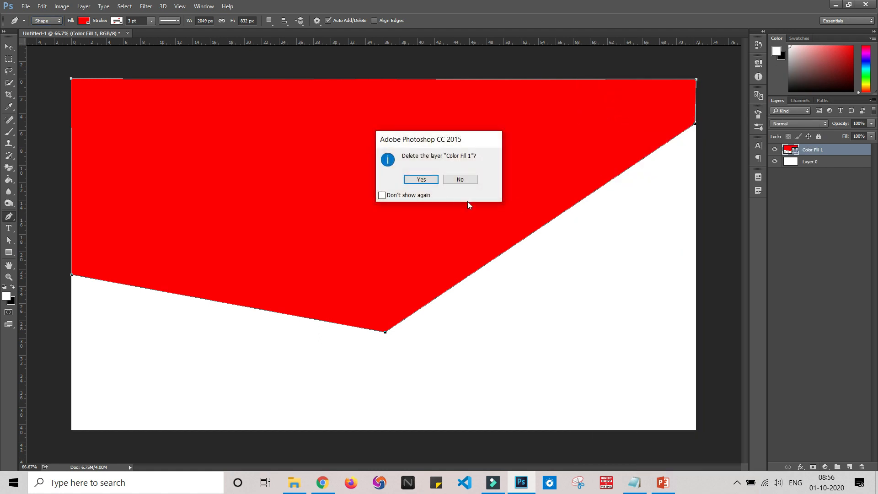
click(422, 179)
click(823, 100)
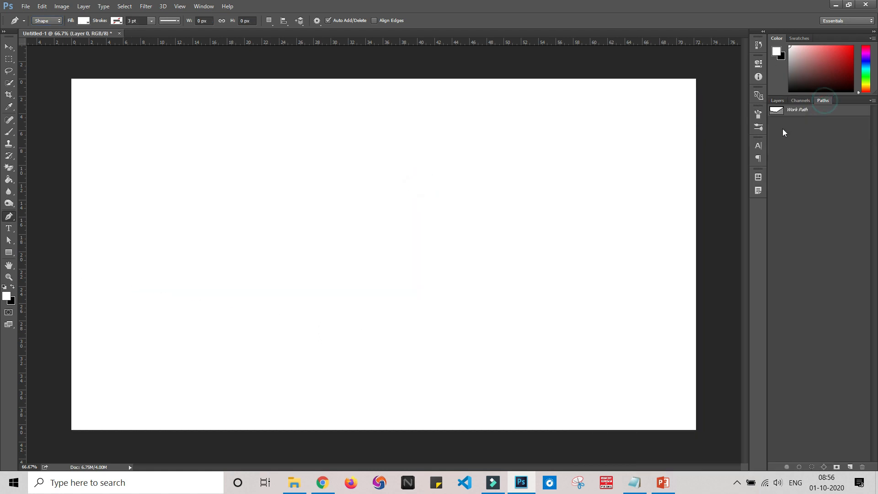
click(777, 112)
right_click(799, 109)
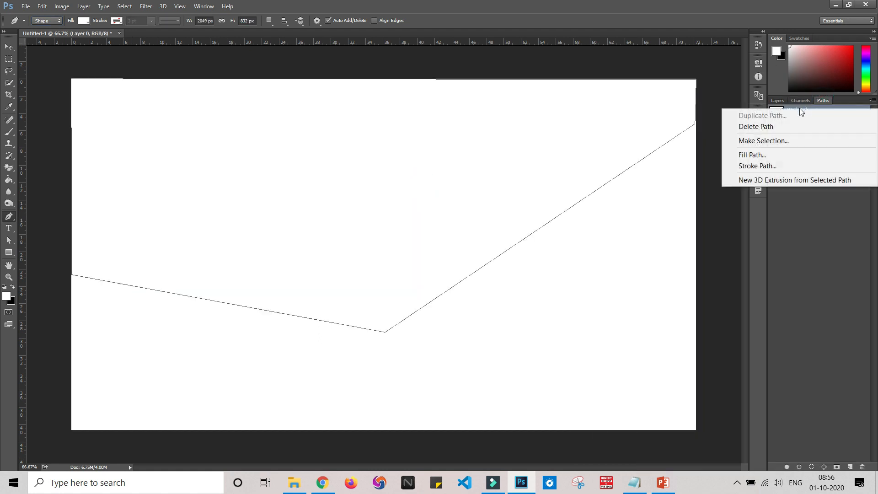
click(747, 128)
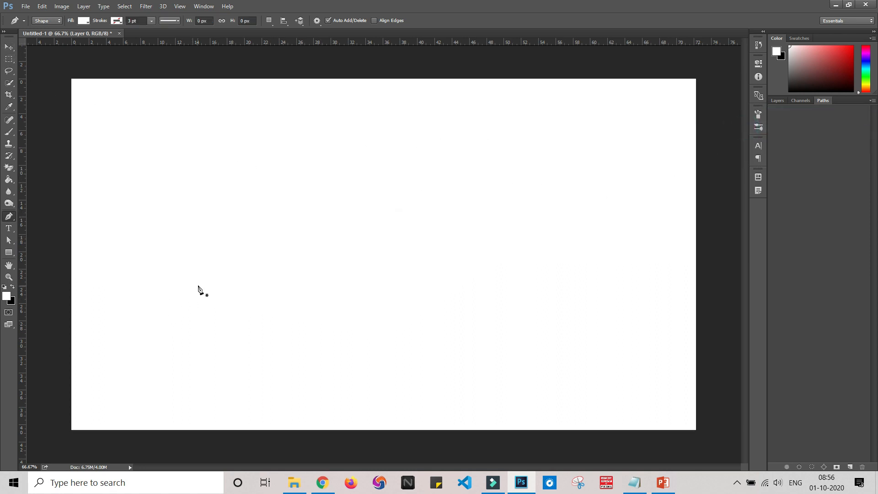
Set the foreground color to light pink #ffa2a2
click(4, 296)
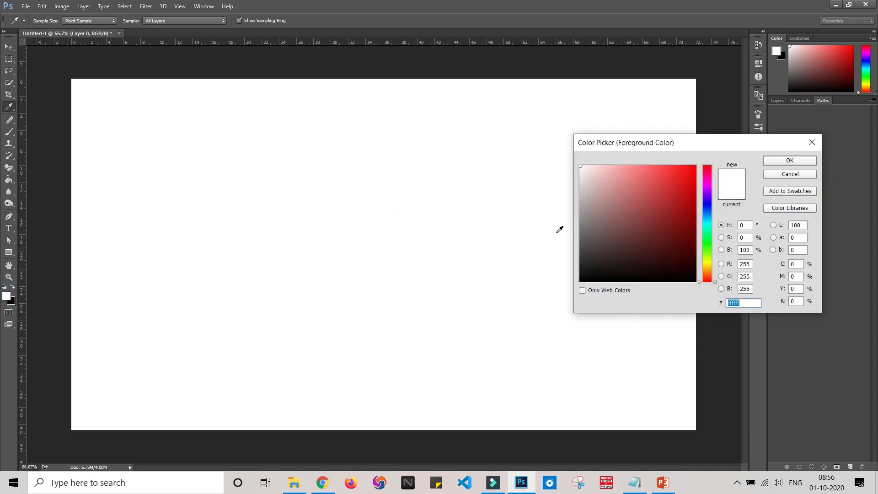
click(631, 182)
key(Return)
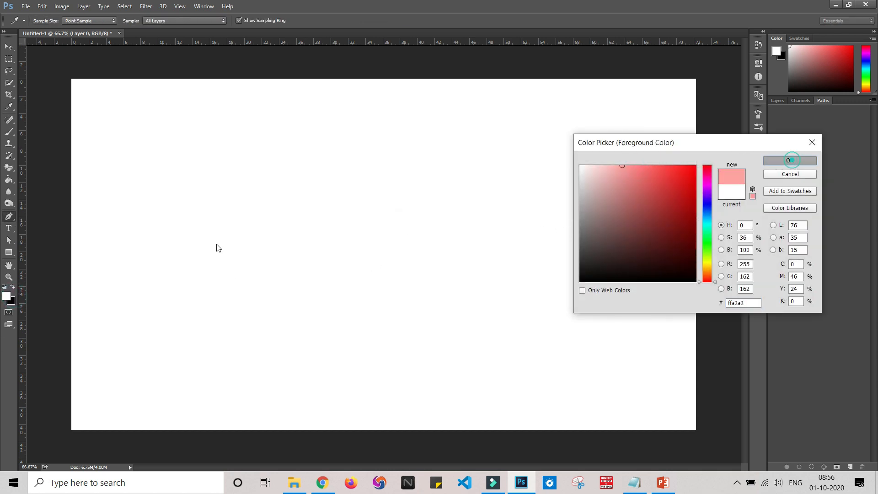
Set the background color to medium blue #5a8de1
click(12, 303)
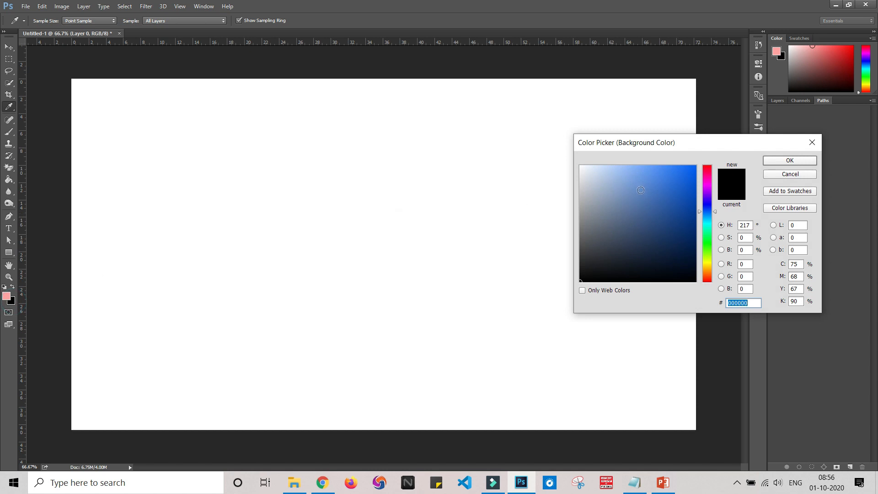
click(650, 179)
key(Return)
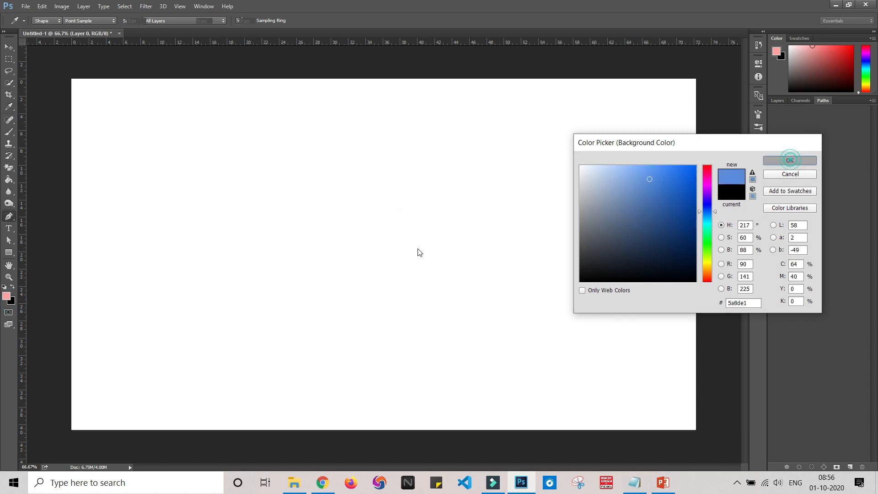
With the Pen tool in Shape mode, draw a closed seven-point pink polygon about 1081 by 777 px on the canvas
key(p)
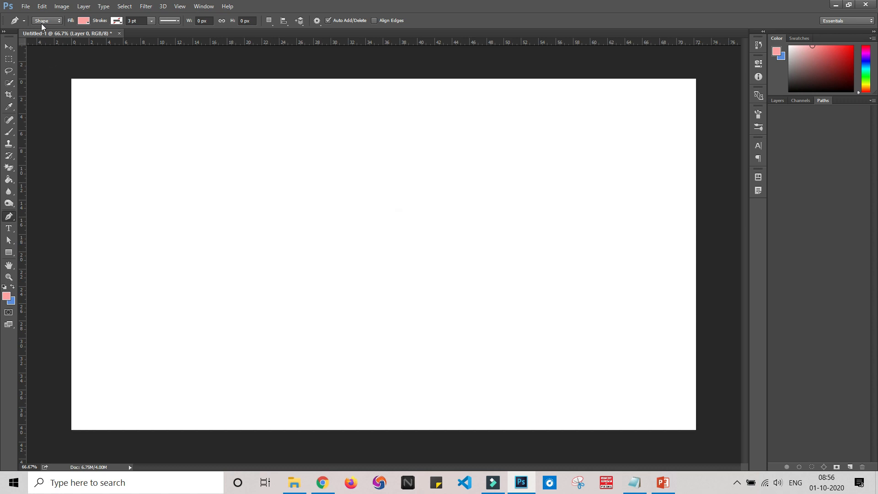
click(222, 260)
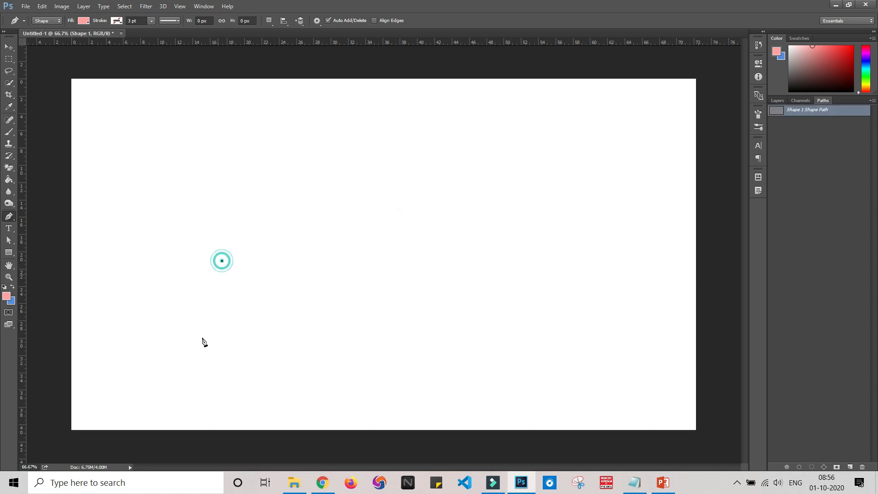
click(387, 167)
click(433, 243)
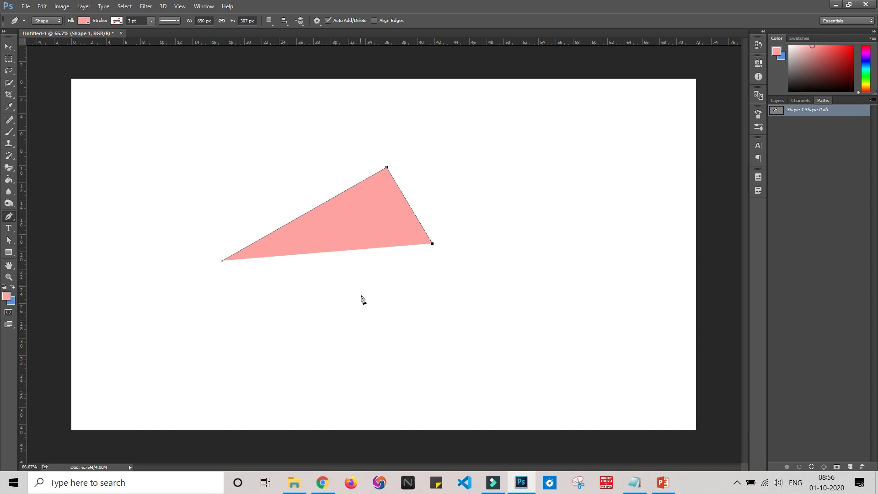
click(406, 351)
click(251, 384)
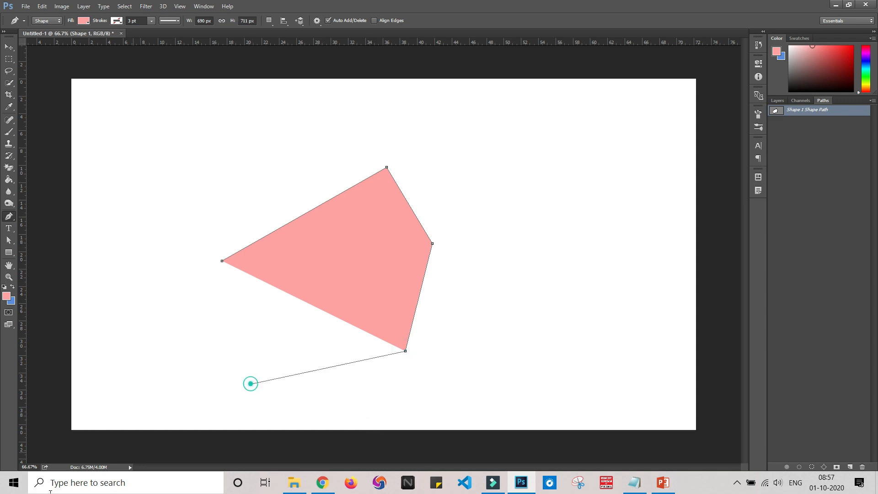
click(103, 354)
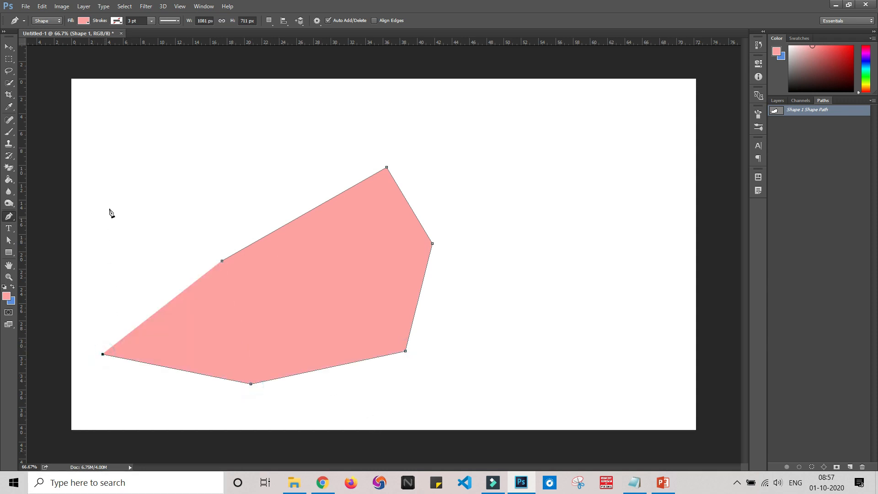
click(114, 147)
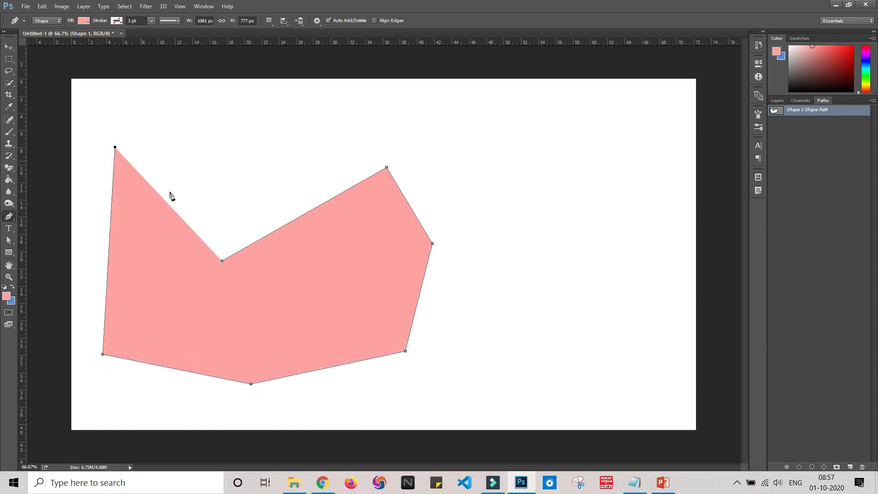
click(222, 262)
Duplicate the pink polygon's shape layer as Shape 1 copy in the same document
click(775, 101)
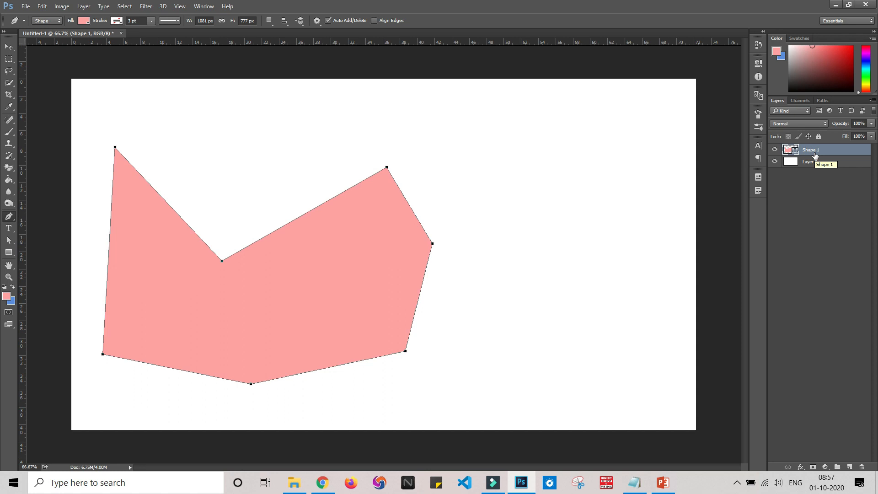
click(824, 101)
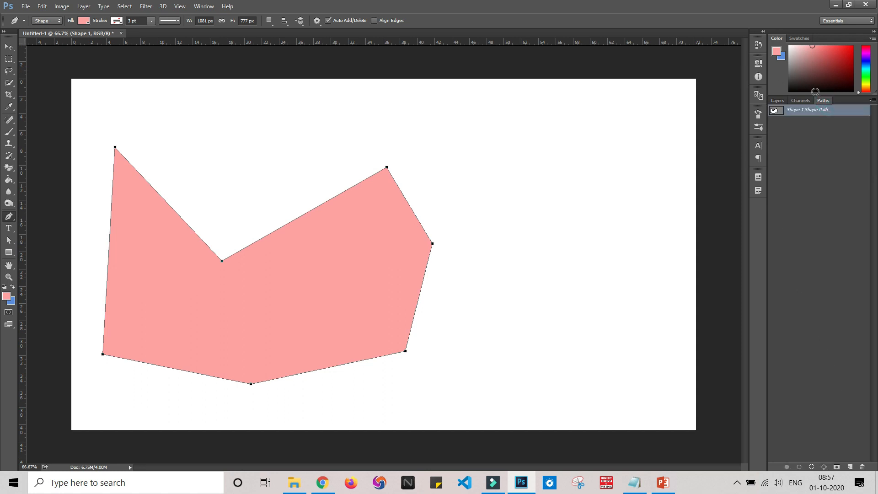
click(777, 101)
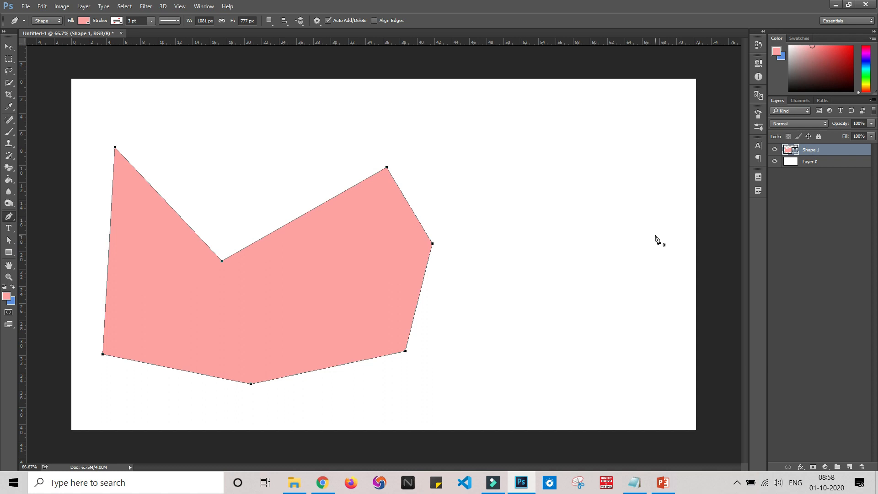
right_click(817, 151)
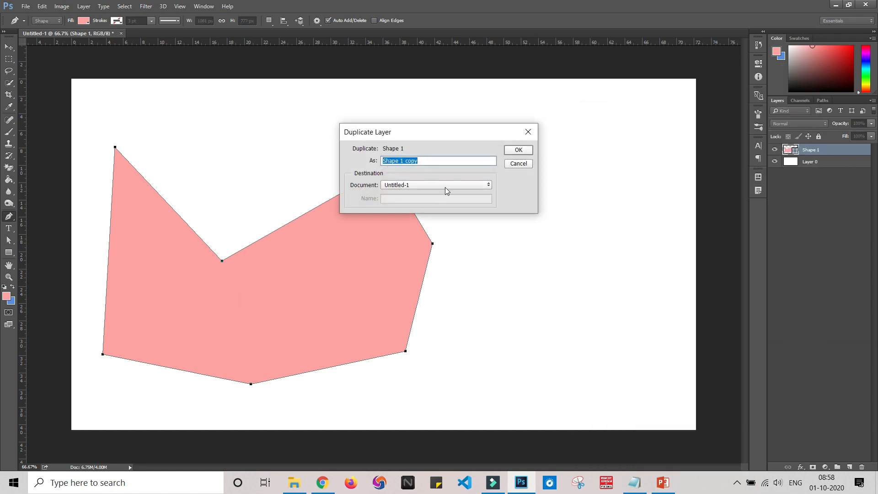
click(517, 150)
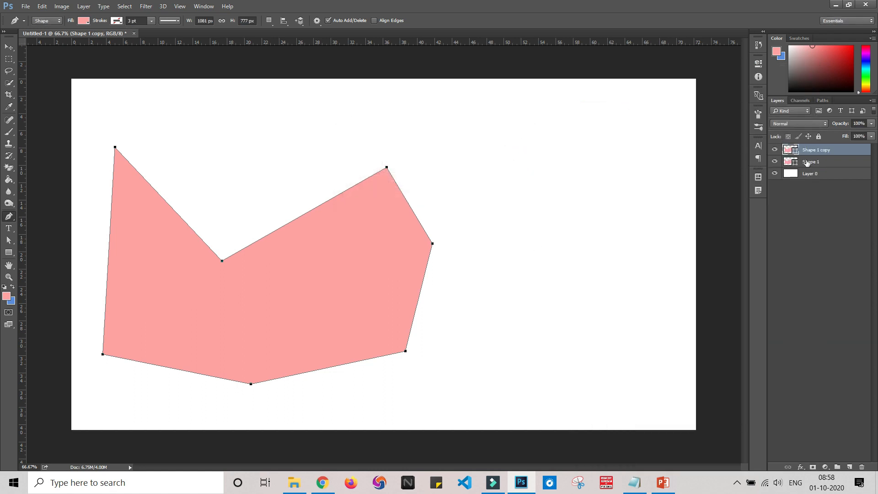
Delete the Shape 1 and Shape 1 copy layers together and check that no shape paths are left
ctrl+click(808, 163)
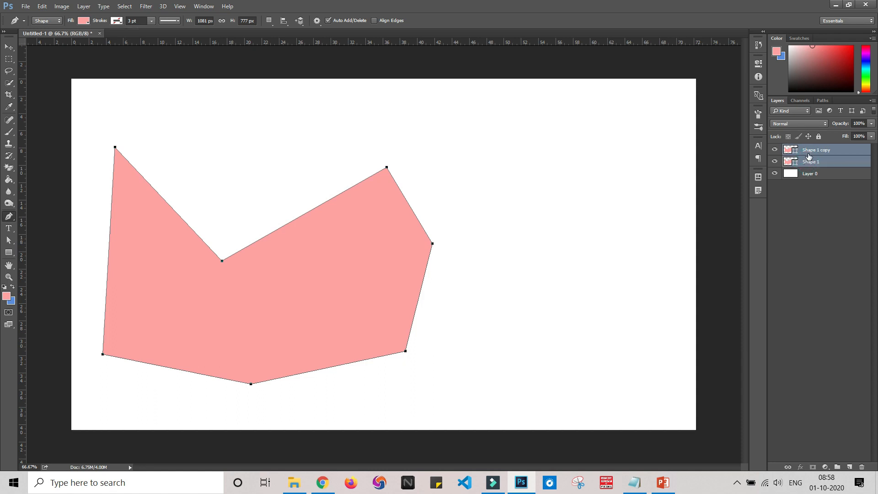
drag(808, 159, 864, 469)
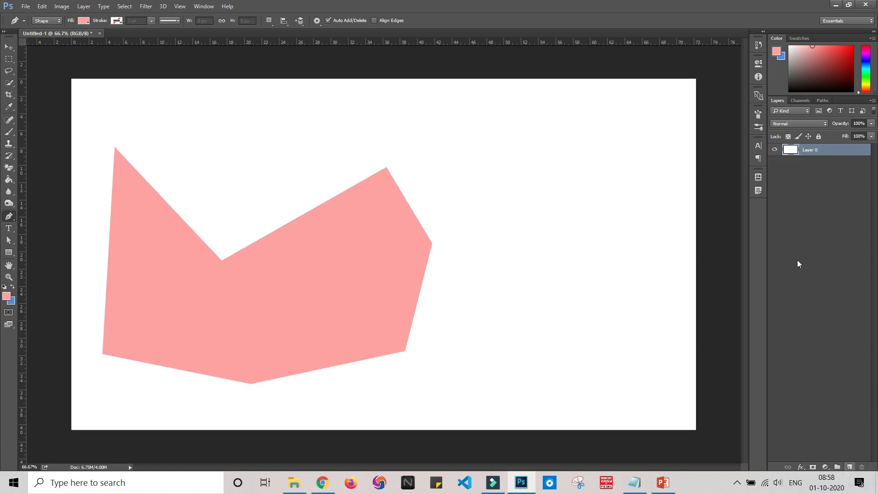
click(823, 101)
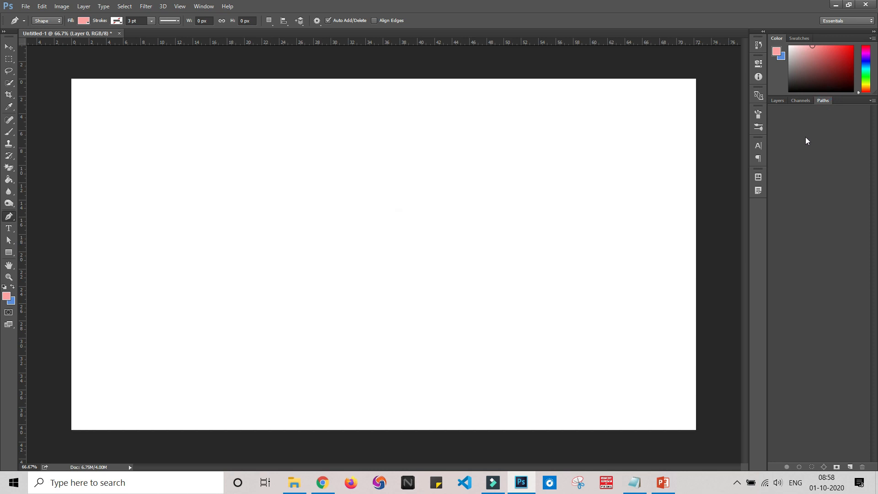
click(777, 100)
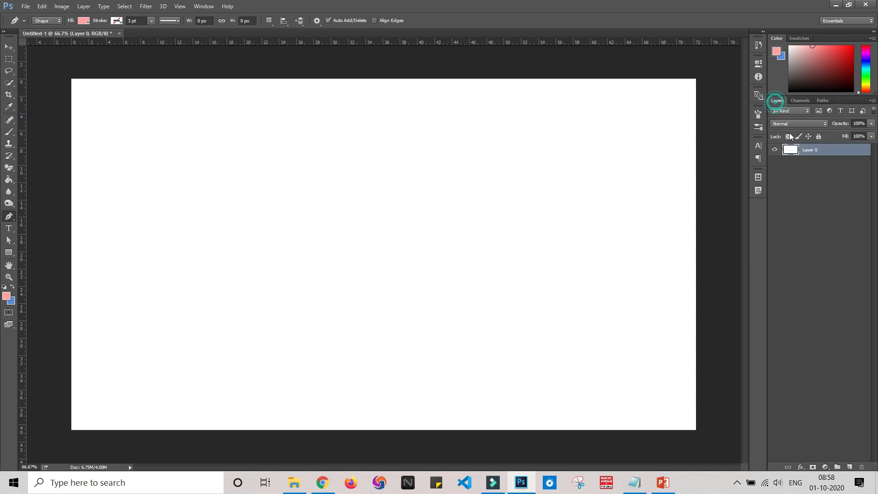
click(823, 102)
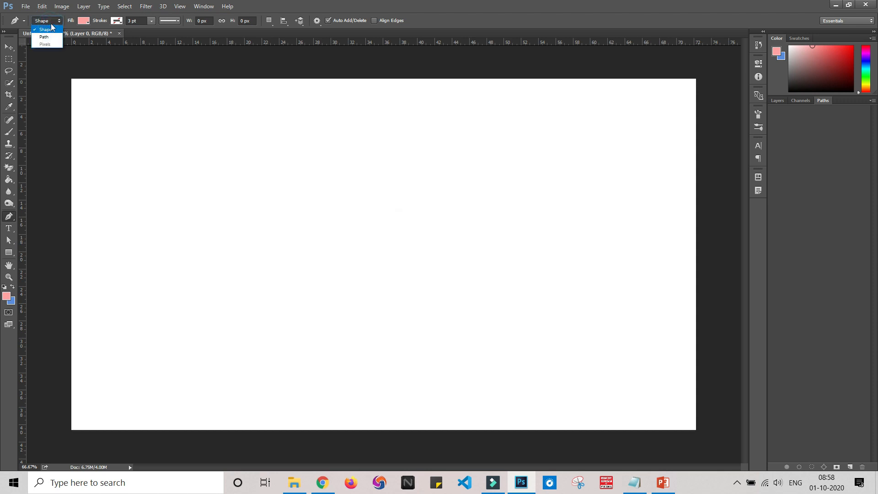
Set the Pen tool's drawing mode to Path and draw a two-point curved path, adjusting the end anchor's direction handles
click(44, 37)
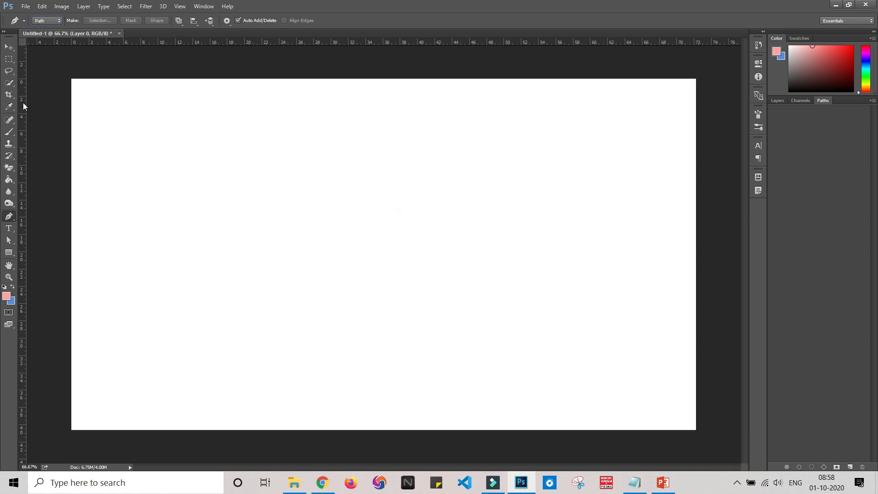
click(228, 262)
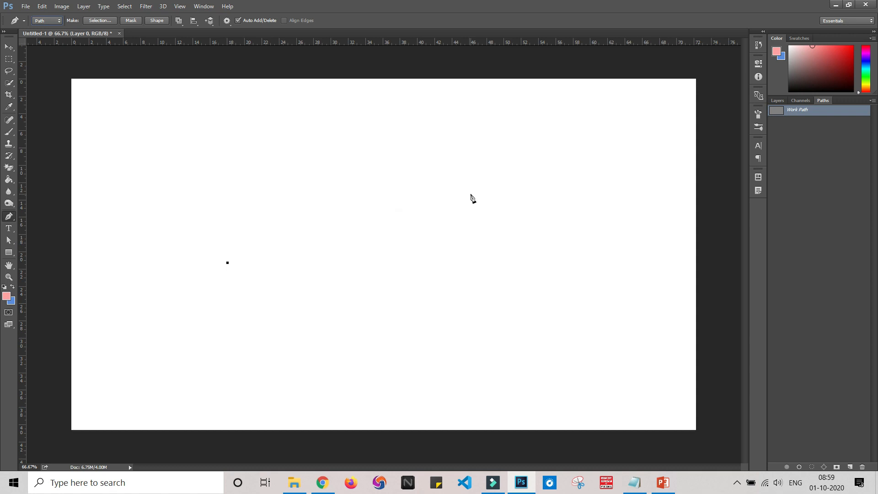
drag(471, 193, 475, 217)
drag(467, 172, 405, 134)
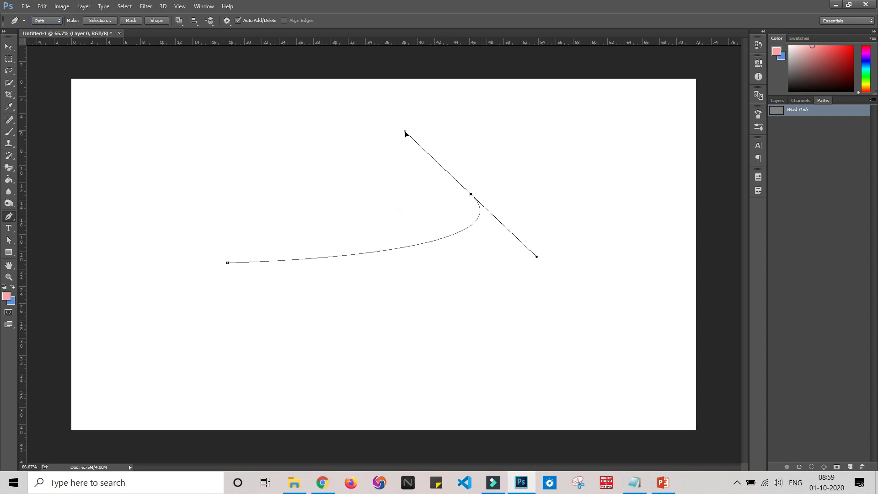
drag(405, 133, 248, 85)
drag(372, 45, 437, 148)
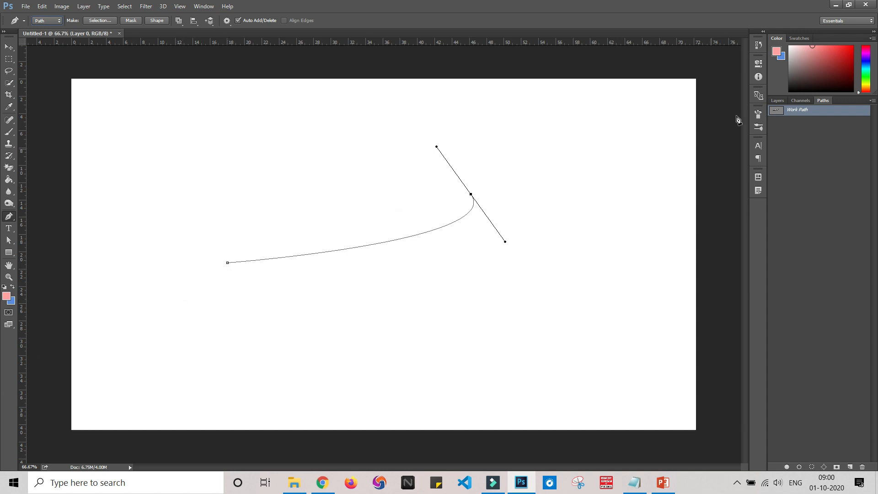
Delete the two-point curved work path
right_click(803, 114)
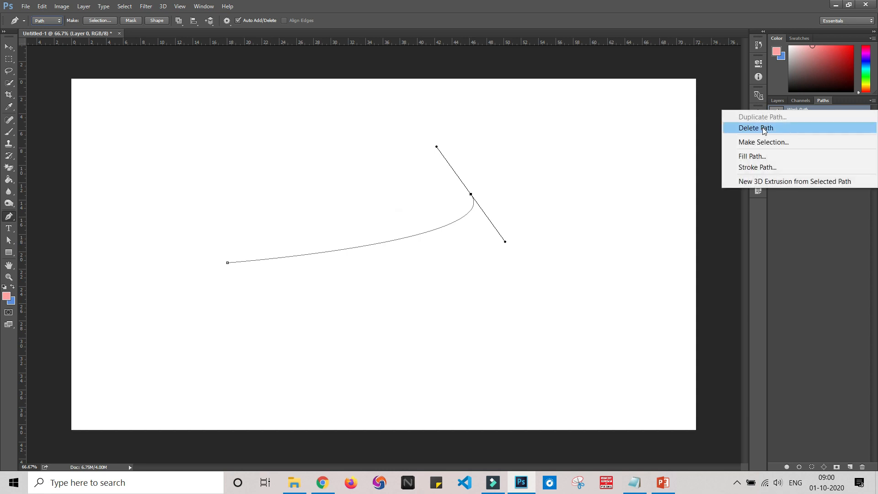
click(760, 127)
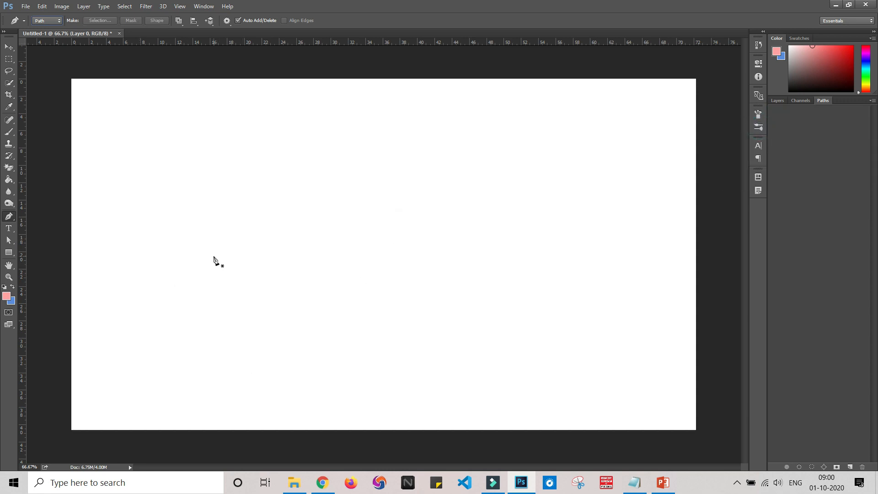
Draw an open six-point path rising from left to right, mixing curved and straight segments, with smooth first and fourth anchors
drag(213, 257, 215, 358)
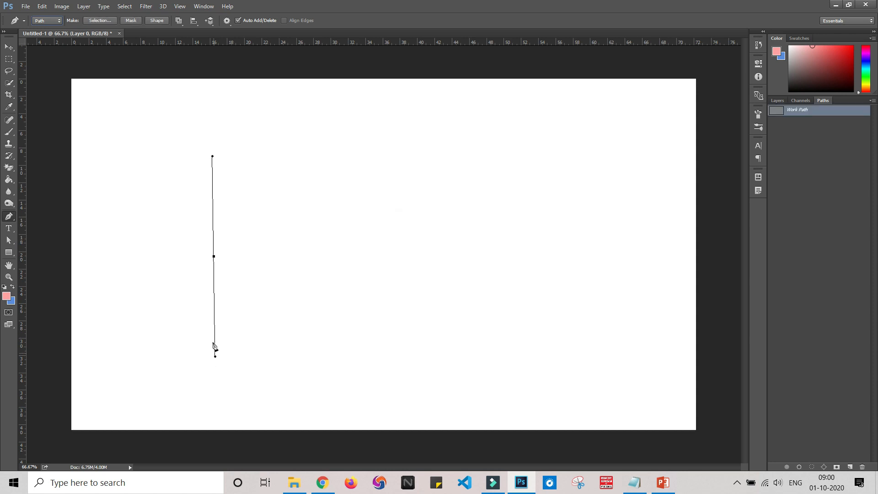
click(444, 187)
click(435, 265)
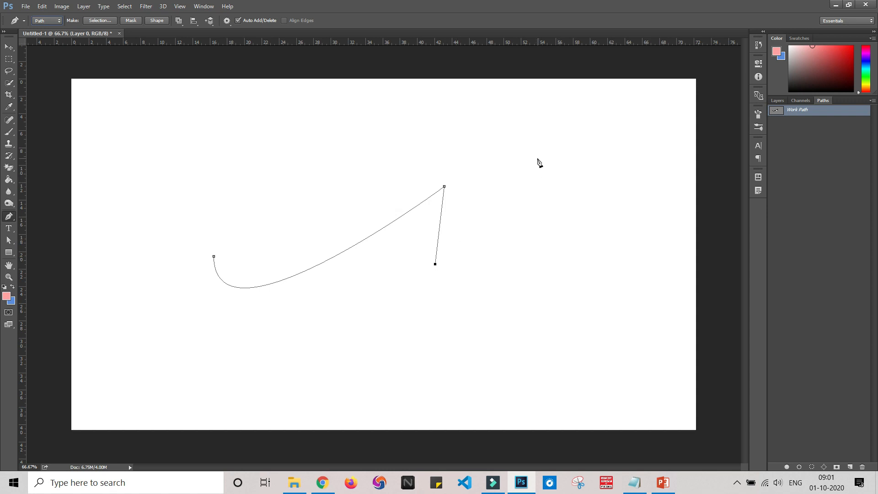
drag(537, 158, 534, 228)
click(614, 132)
click(643, 172)
Remove the path's low third anchor and add an anchor midway along the first curved segment, undoing any stray point
click(435, 265)
click(317, 267)
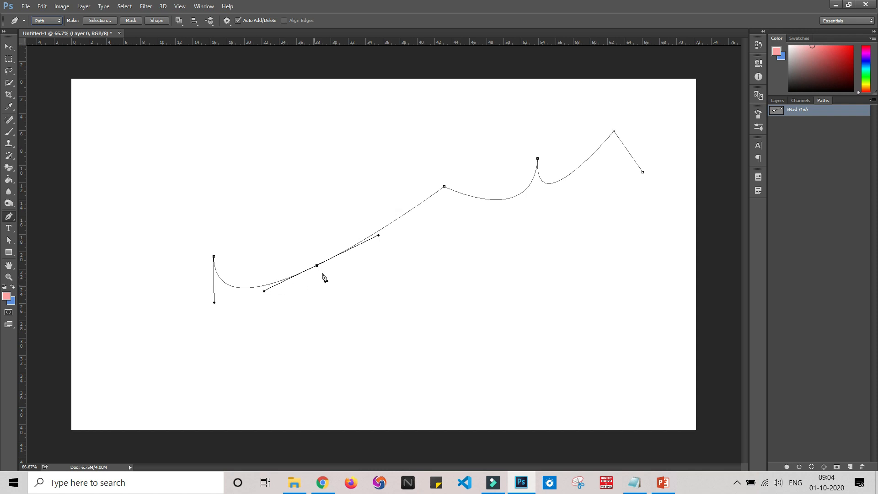
drag(343, 267, 350, 266)
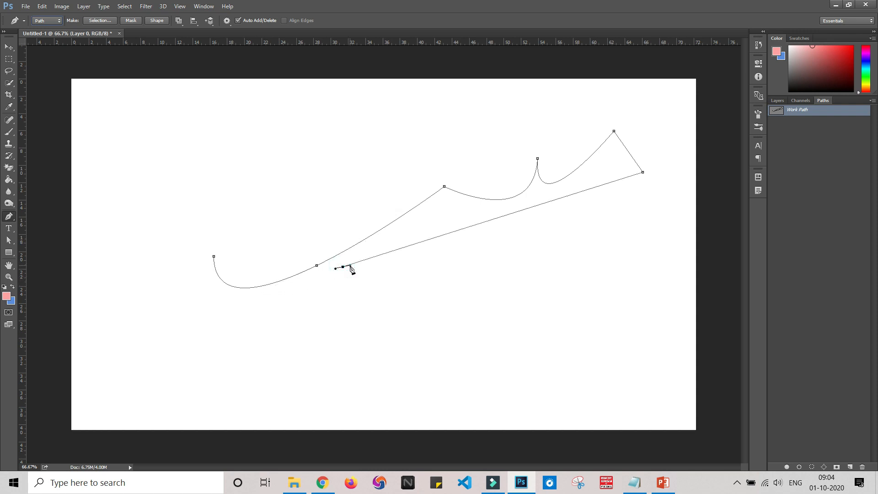
key(ctrl+z)
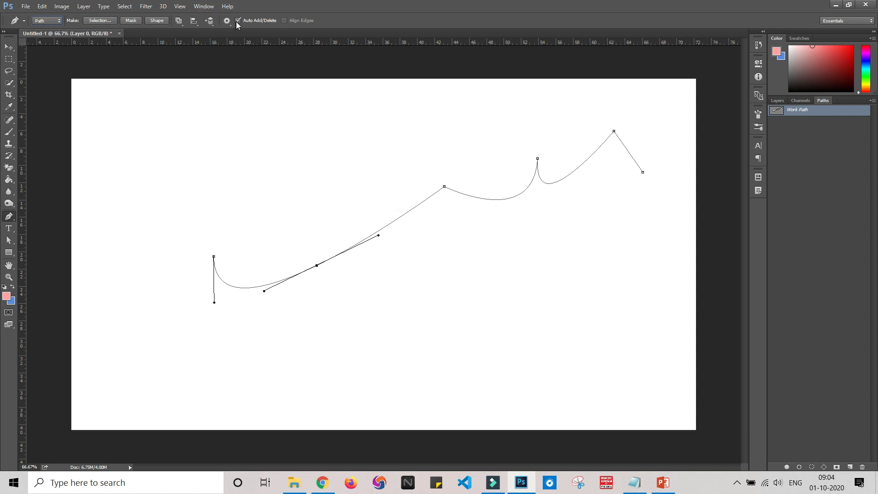
Remove the added anchor and the corner anchor after it, and extend the path's right end with a straight segment going down
click(317, 267)
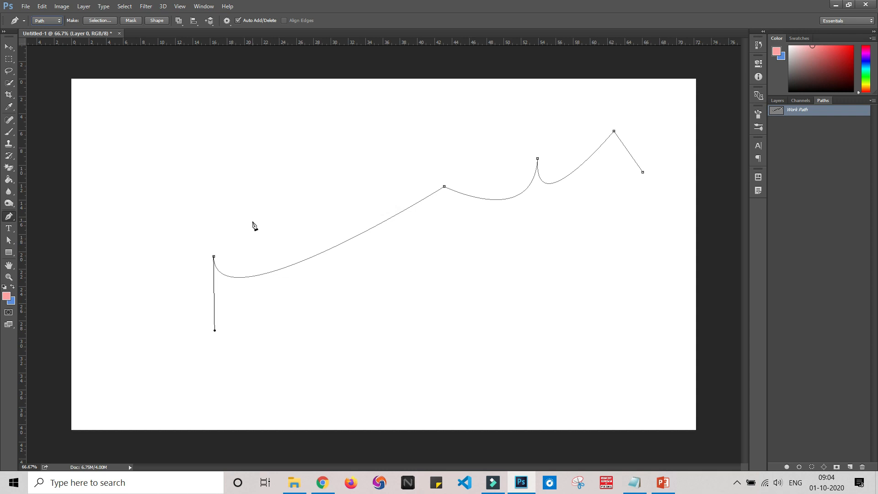
click(601, 259)
click(444, 186)
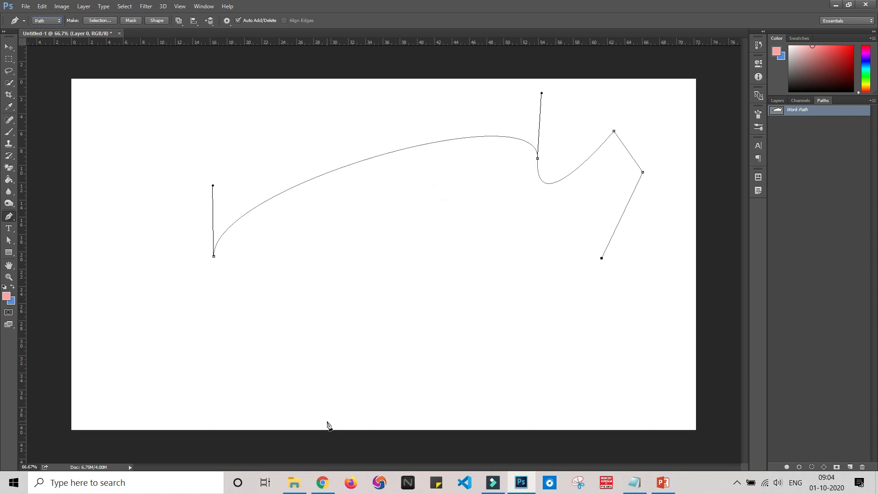
Add an anchor to the long arched segment and reposition it, moving the path's starting anchor toward the canvas centre
click(386, 154)
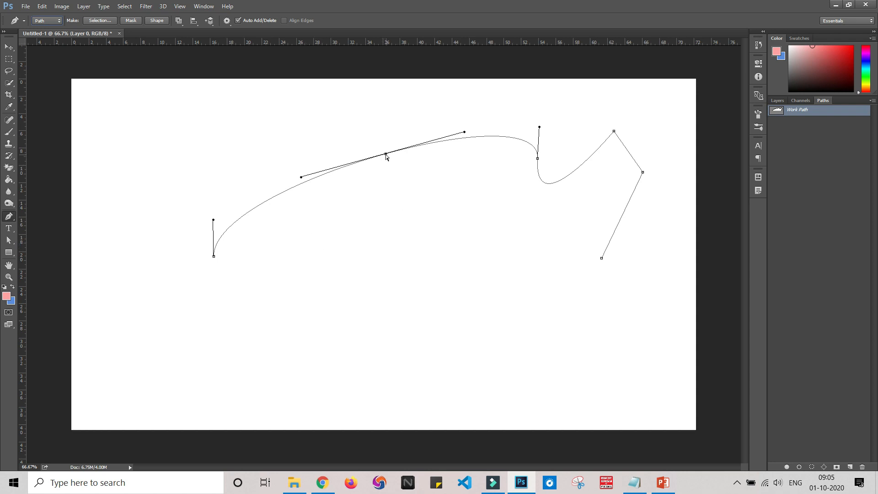
drag(386, 156, 356, 97)
drag(452, 107, 329, 100)
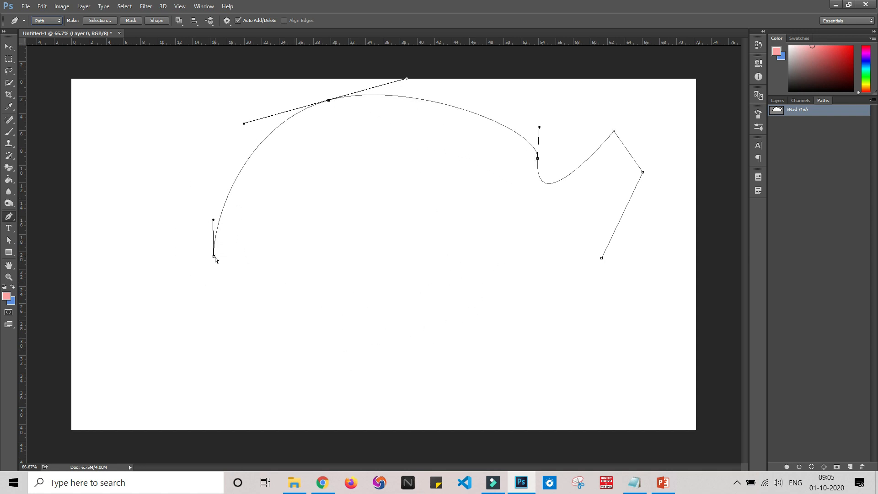
drag(214, 256, 396, 253)
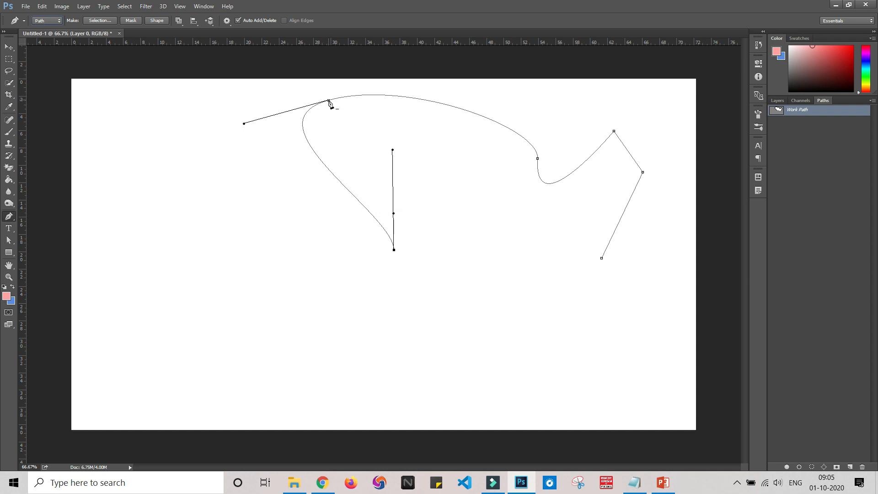
drag(328, 101, 357, 141)
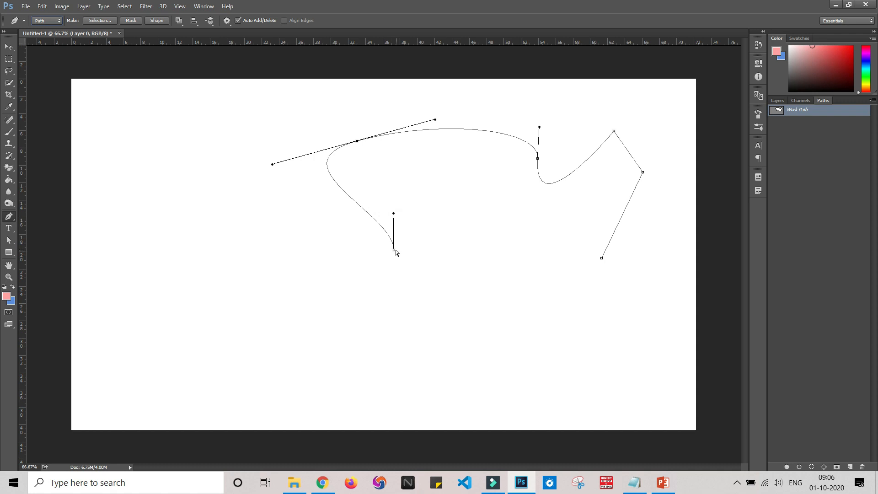
Move the path's starting anchor to the lower left of the canvas and shift the second anchor slightly left
drag(394, 250, 146, 349)
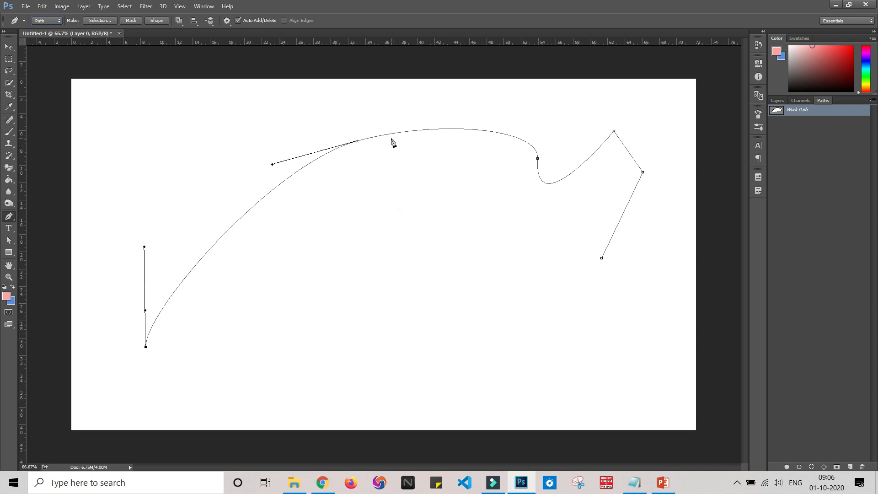
ctrl+click(357, 141)
mouse_move(359, 143)
mouse_down()
mouse_move(380, 198)
mouse_move(351, 135)
mouse_move(346, 150)
mouse_move(343, 143)
mouse_up()
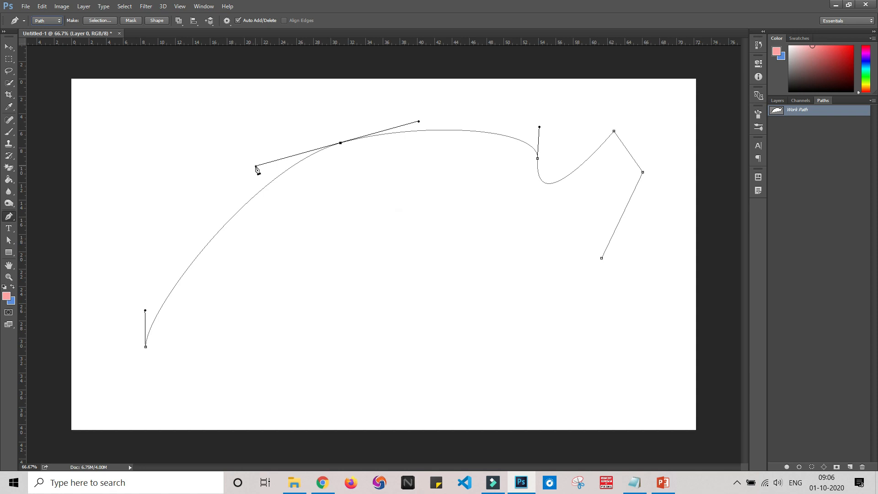
Swing the second anchor's left handle upward and extend the path's open end with a nearly horizontal straight segment going left
drag(257, 167, 229, 148)
drag(221, 118, 215, 98)
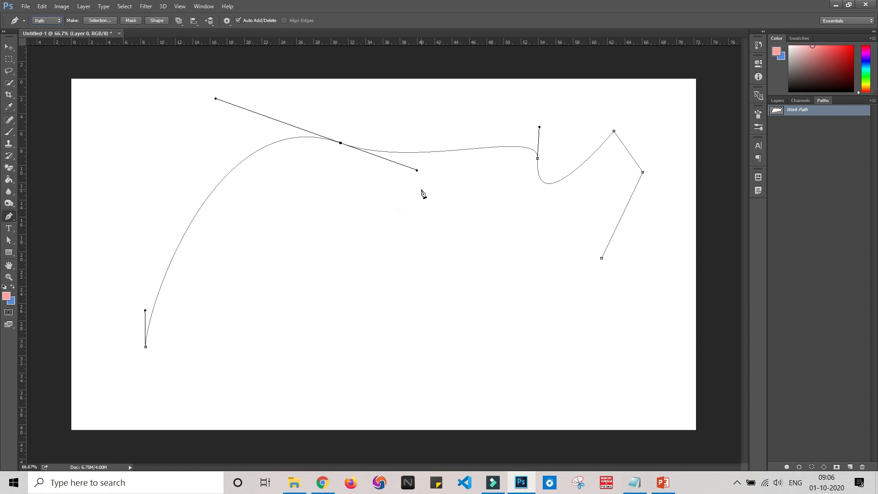
click(456, 268)
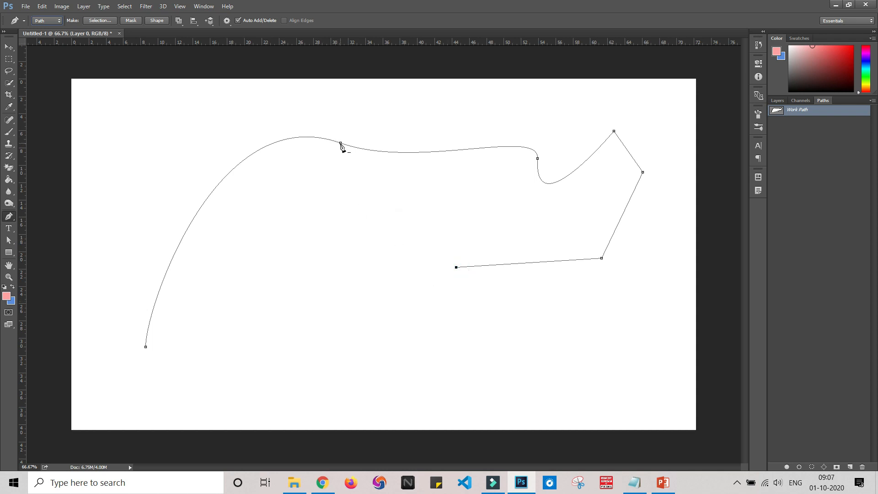
Move the second anchor slightly down, and flatten and lengthen its left direction handle
mouse_move(340, 145)
mouse_down()
mouse_move(351, 242)
mouse_move(344, 156)
mouse_up()
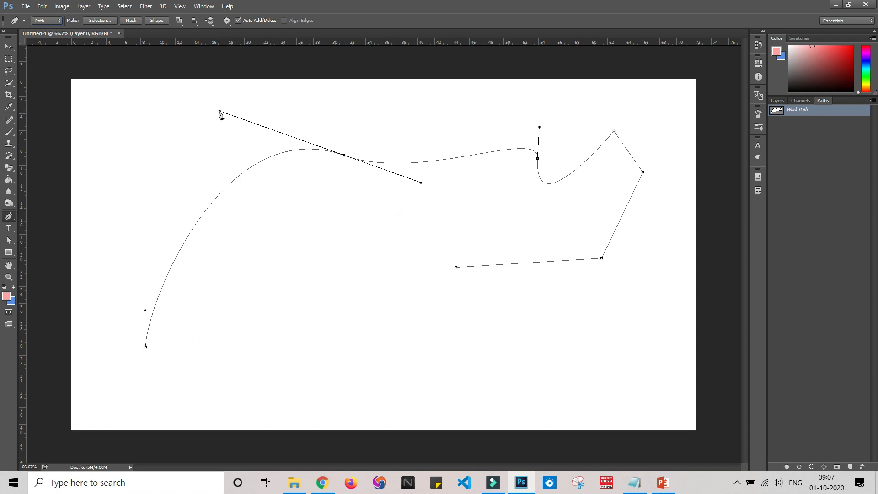
drag(220, 112, 202, 129)
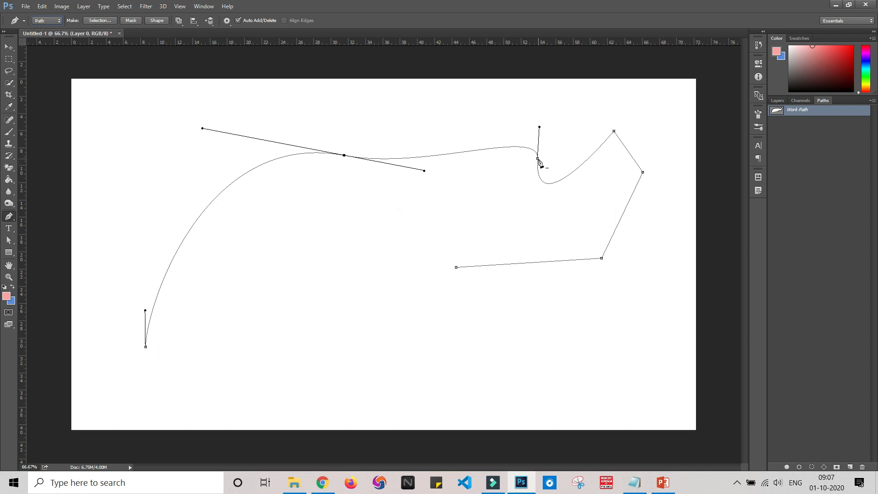
ctrl+click(538, 159)
ctrl+click(344, 155)
mouse_move(202, 129)
mouse_down()
mouse_move(217, 243)
mouse_move(187, 125)
mouse_up()
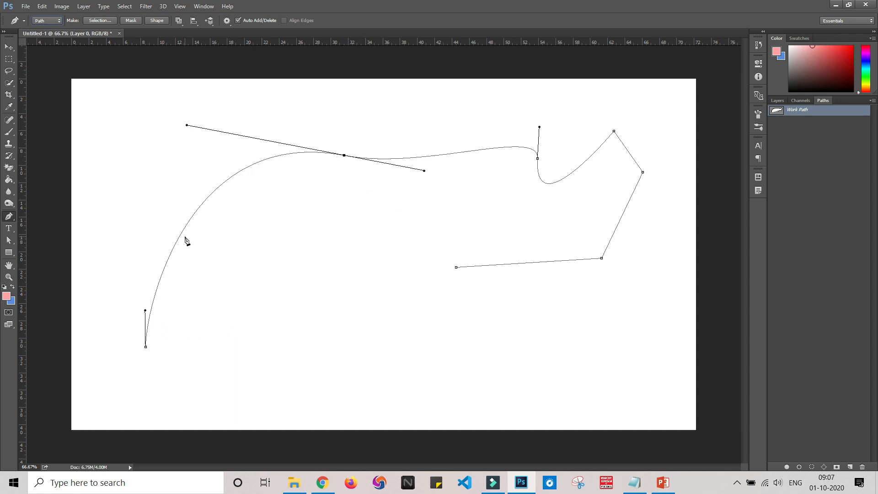
Reshape the curves beside the second anchor by raising its left handle and lengthening its right handle downward
click(187, 125)
mouse_move(187, 125)
mouse_down()
mouse_move(182, 186)
mouse_move(182, 113)
mouse_up()
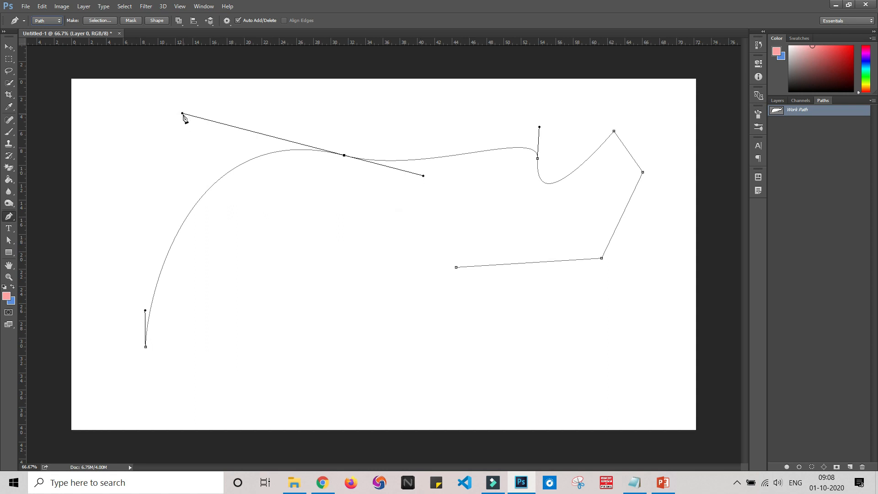
mouse_move(183, 117)
mouse_down()
mouse_move(202, 224)
mouse_move(169, 131)
mouse_move(171, 108)
mouse_up()
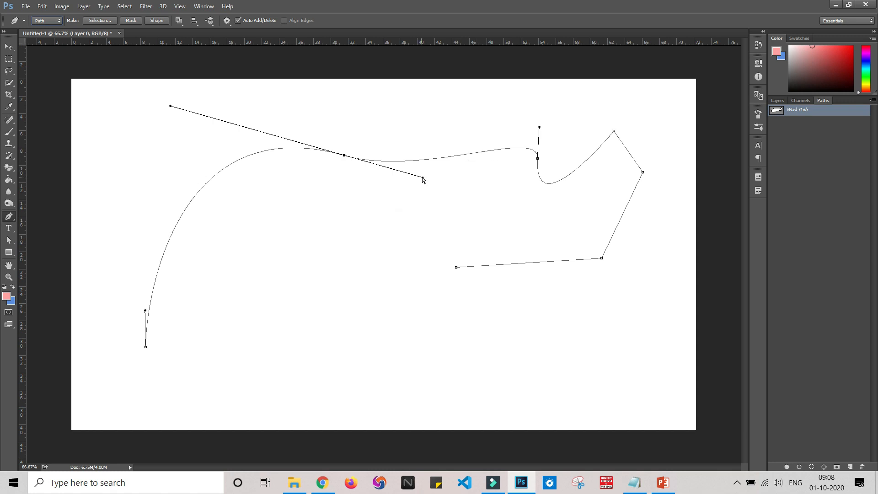
drag(423, 178, 443, 183)
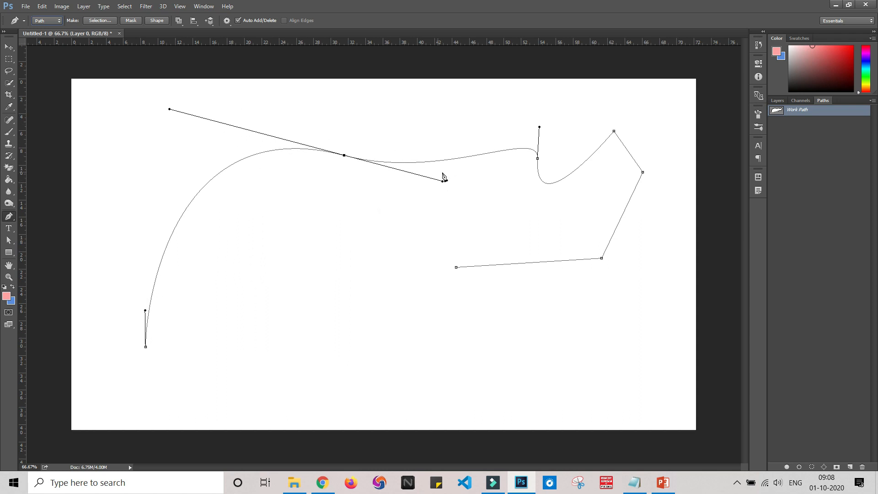
mouse_move(443, 183)
mouse_down()
mouse_move(443, 219)
mouse_move(450, 183)
mouse_move(452, 196)
mouse_up()
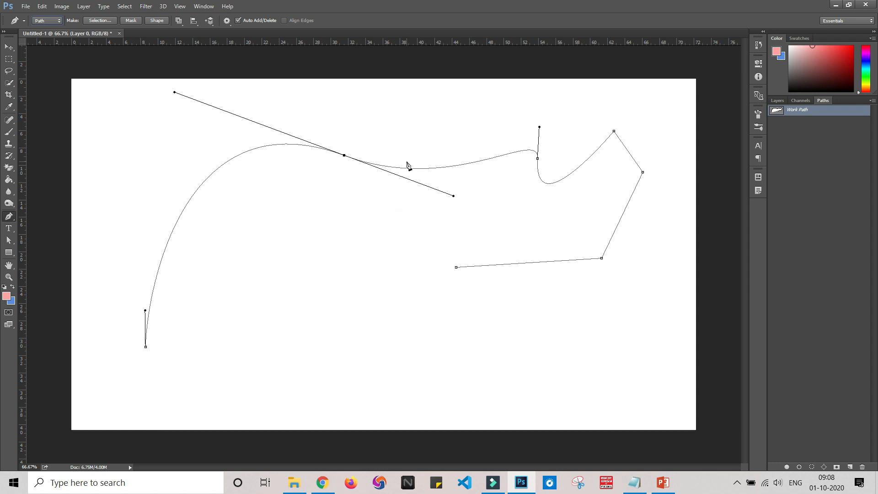
Convert the second anchor to a corner point and back to a smooth point with handles sloping down to the right
key(alt)
key(alt)
alt+click(344, 156)
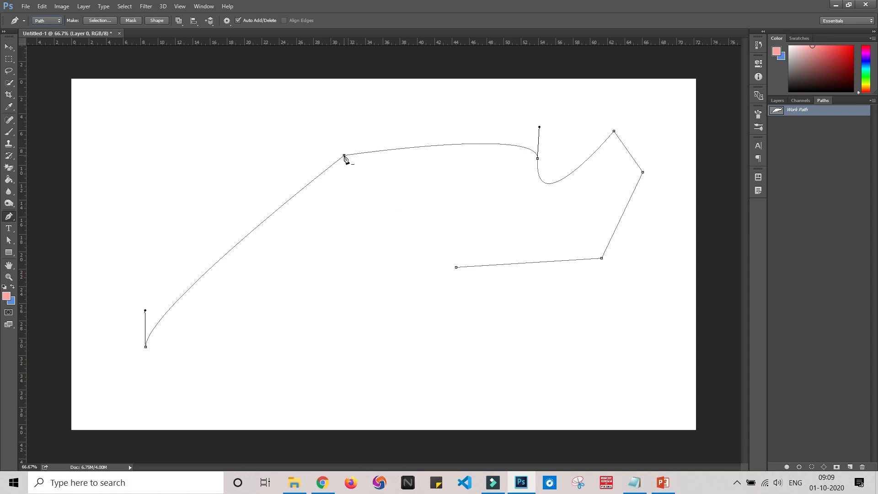
click(345, 156)
drag(352, 167, 445, 218)
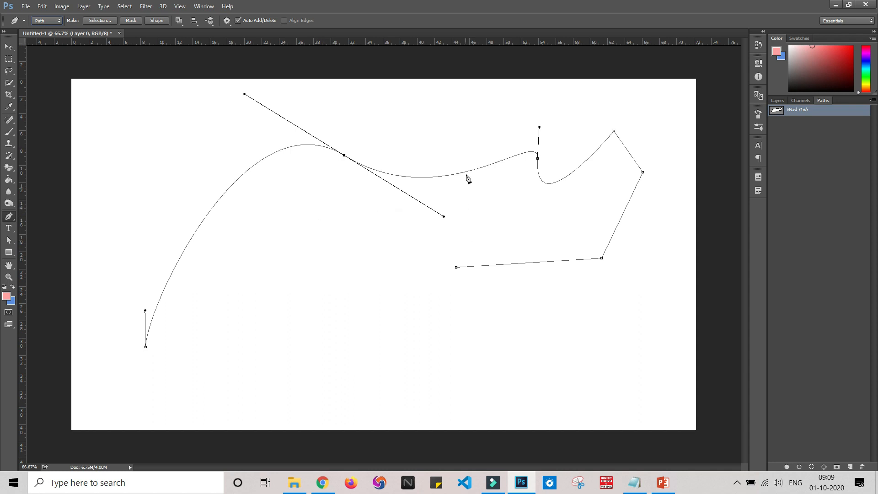
Convert the third anchor to a corner point and the path's rightmost anchor to a smooth point
alt+click(538, 158)
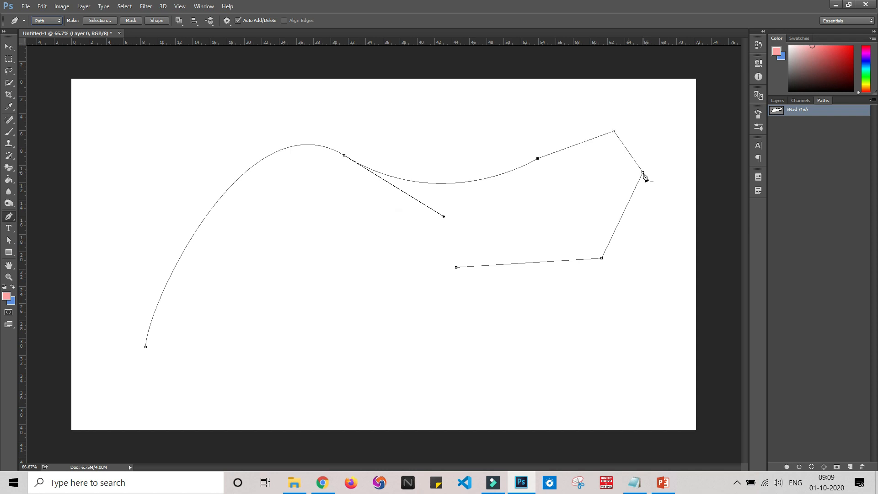
drag(642, 172, 651, 226)
Reset the second anchor to a corner, pull out new smooth handles and adjust the angle and length of both
alt+click(344, 155)
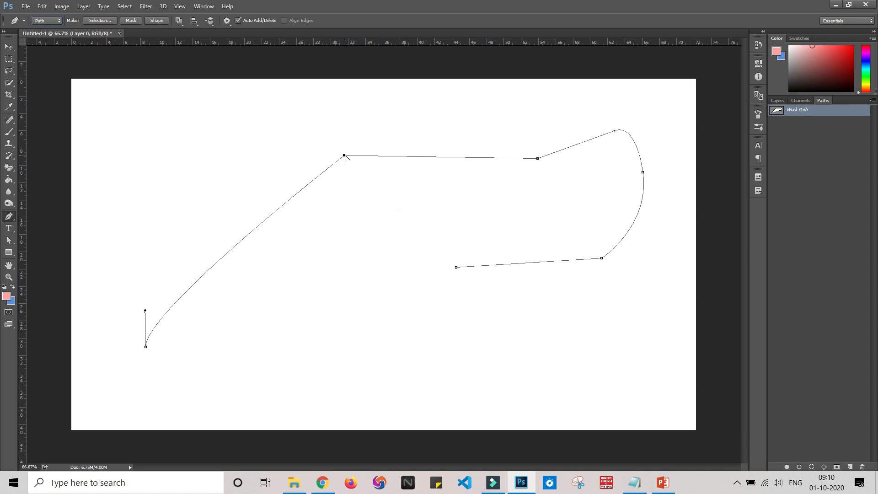
drag(345, 156, 435, 208)
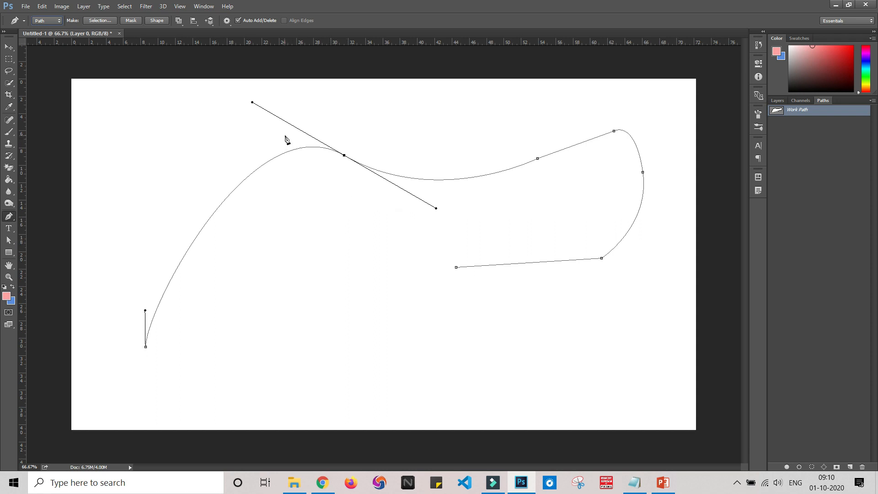
mouse_move(251, 104)
mouse_down()
mouse_move(237, 122)
mouse_move(241, 82)
mouse_move(225, 104)
mouse_move(225, 92)
mouse_move(241, 90)
mouse_move(237, 101)
mouse_up()
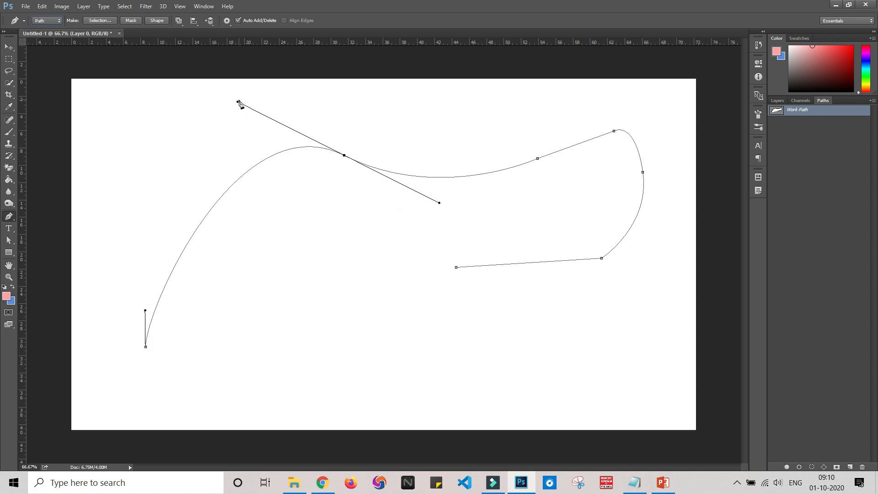
mouse_move(237, 102)
mouse_down()
mouse_move(237, 136)
mouse_move(245, 92)
mouse_up()
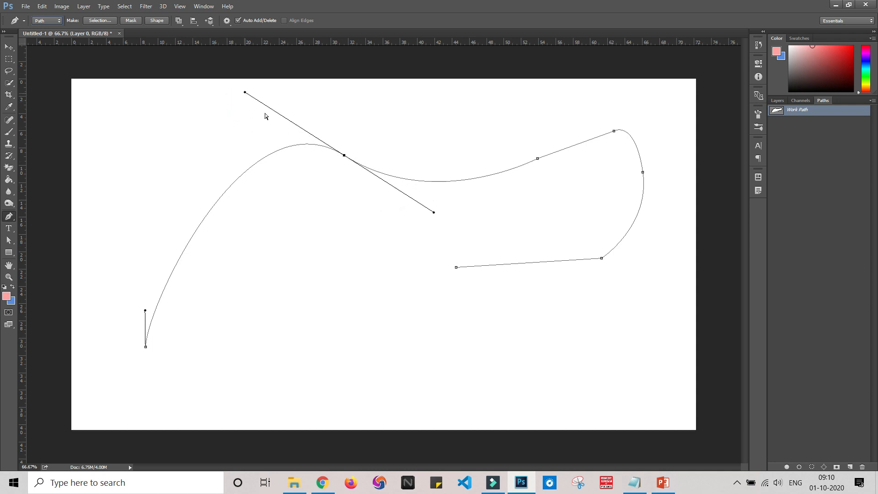
drag(434, 212, 451, 200)
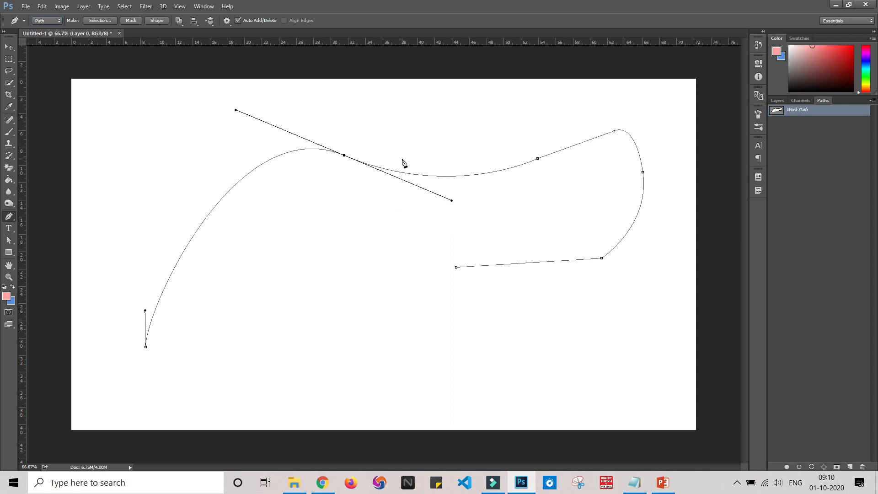
Break the second anchor's handles apart, pointing the right handle steeply upward and lengthening the left one
click(451, 201)
drag(451, 201, 417, 88)
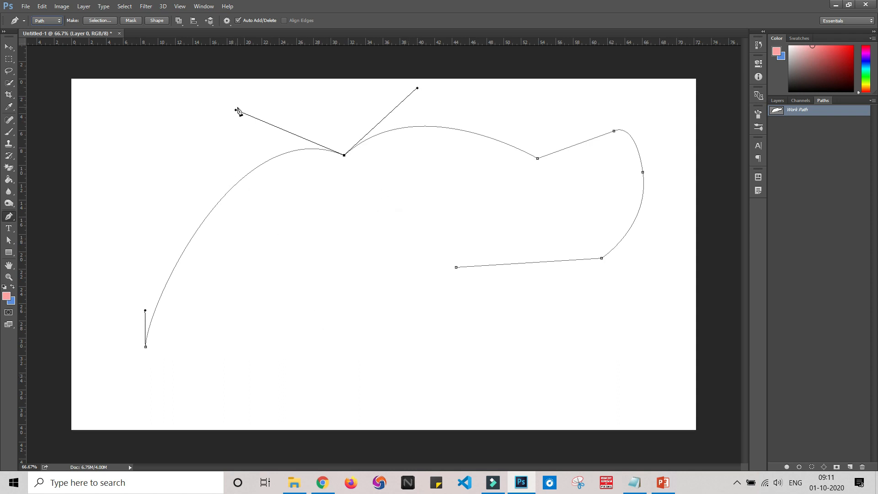
drag(236, 111, 218, 104)
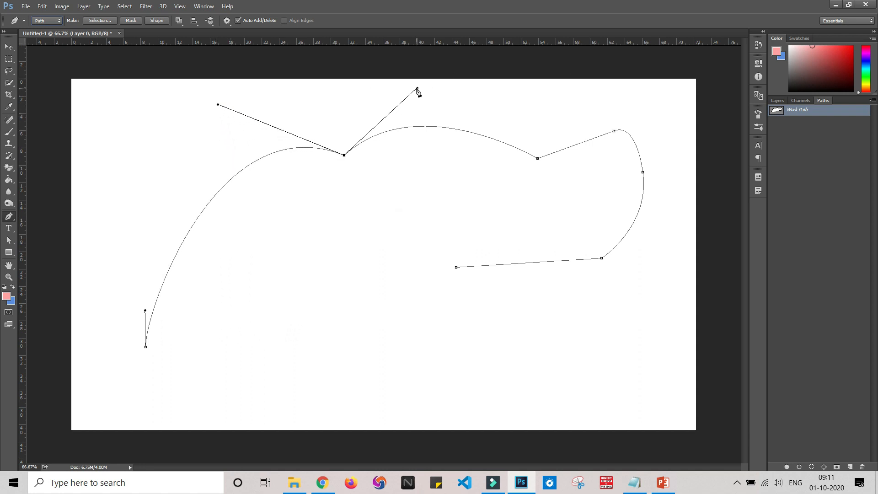
drag(417, 88, 359, 95)
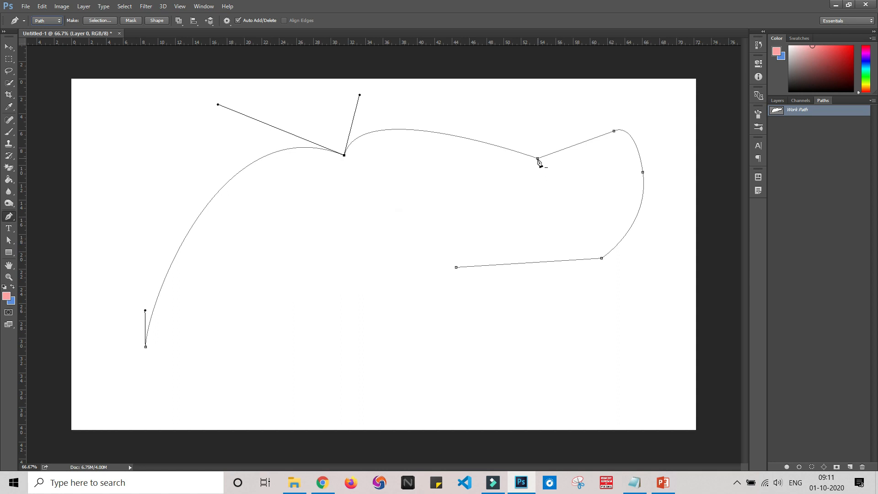
Smooth the third anchor and break its right handle upward so the short segment to the fourth anchor arches
drag(538, 159, 547, 203)
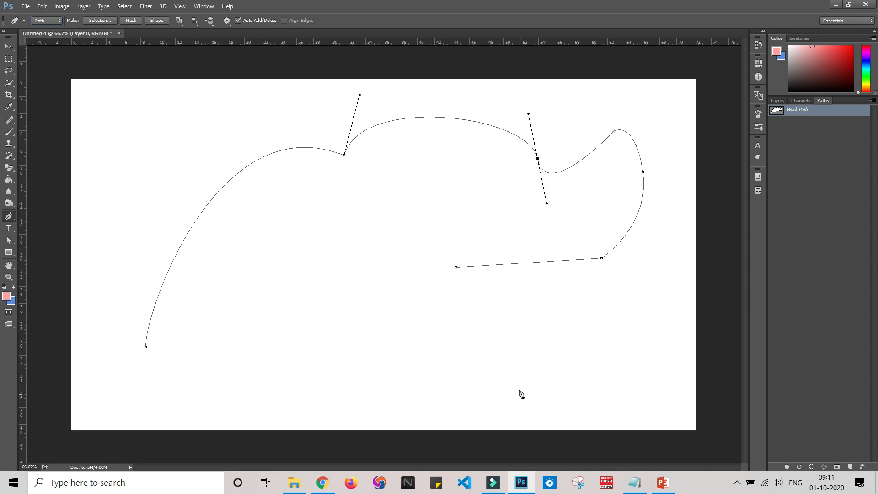
alt+click(537, 158)
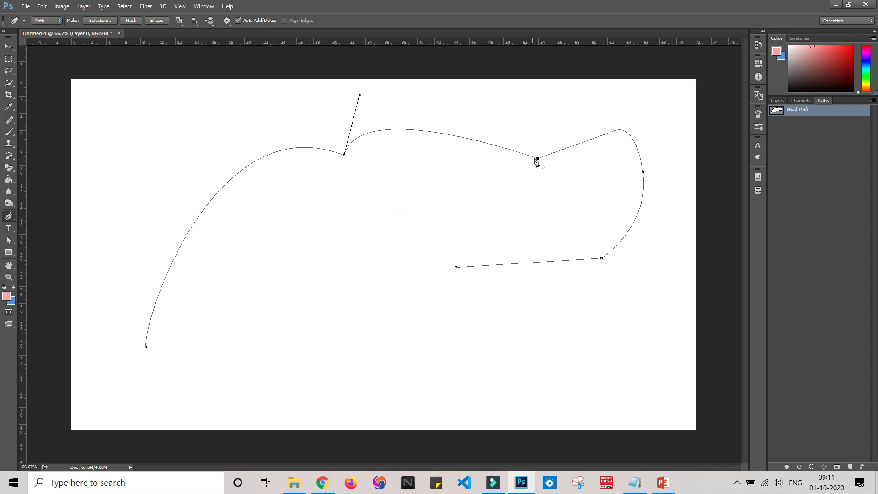
drag(538, 158, 544, 214)
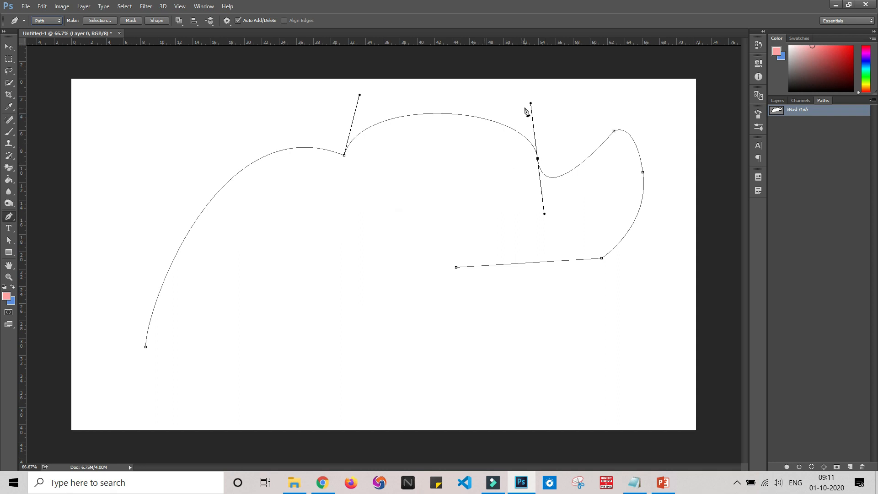
drag(530, 104, 512, 110)
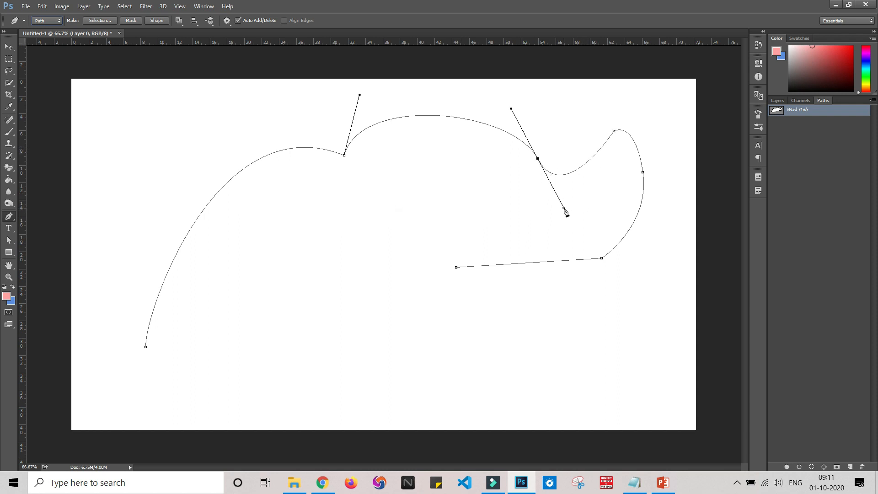
drag(564, 210, 580, 97)
drag(580, 97, 618, 212)
drag(378, 245, 548, 90)
Move the second anchor slightly down with its split handles and nudge its left handle
ctrl+click(344, 155)
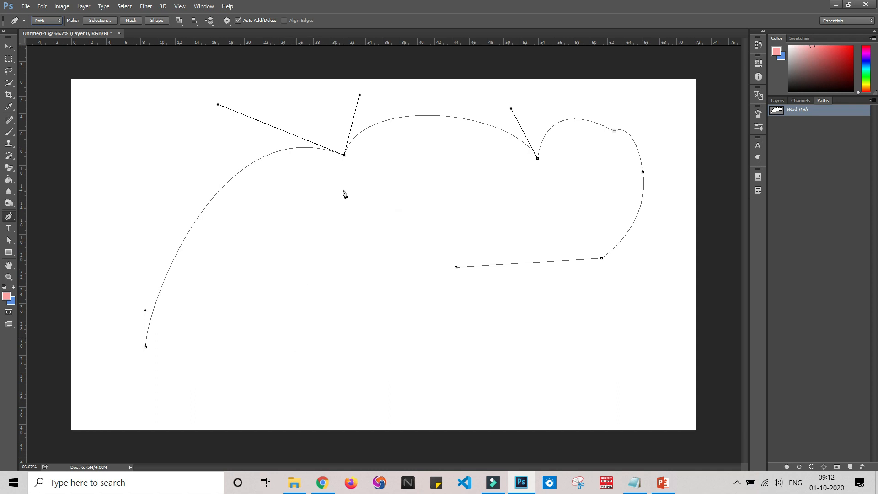
ctrl+drag(344, 156, 348, 180)
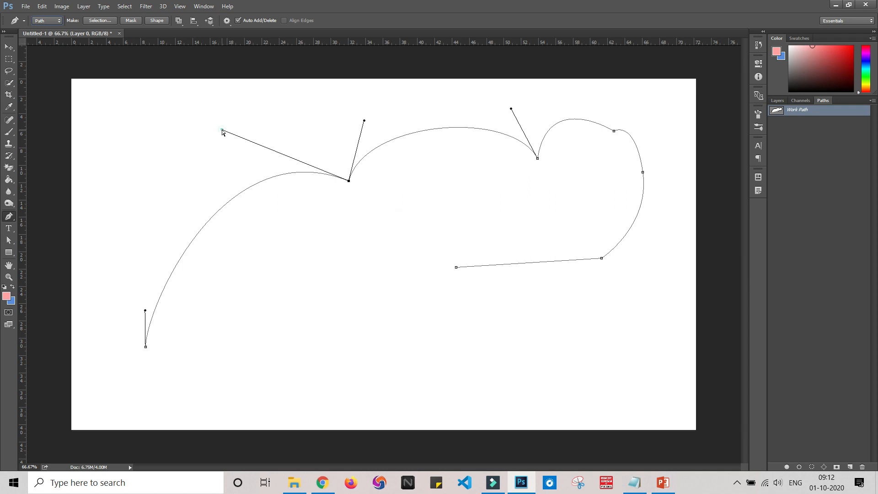
mouse_move(222, 131)
ctrl+mouse_down()
mouse_move(212, 179)
mouse_move(220, 133)
ctrl+mouse_up()
Reset the third anchor, pull out new vertical handles and break the lower one up and to the right
alt+click(537, 158)
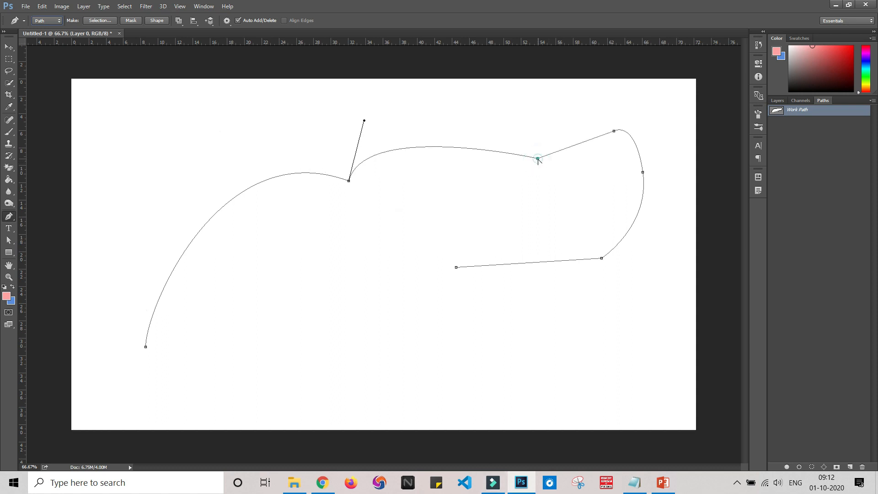
alt+drag(538, 159, 532, 222)
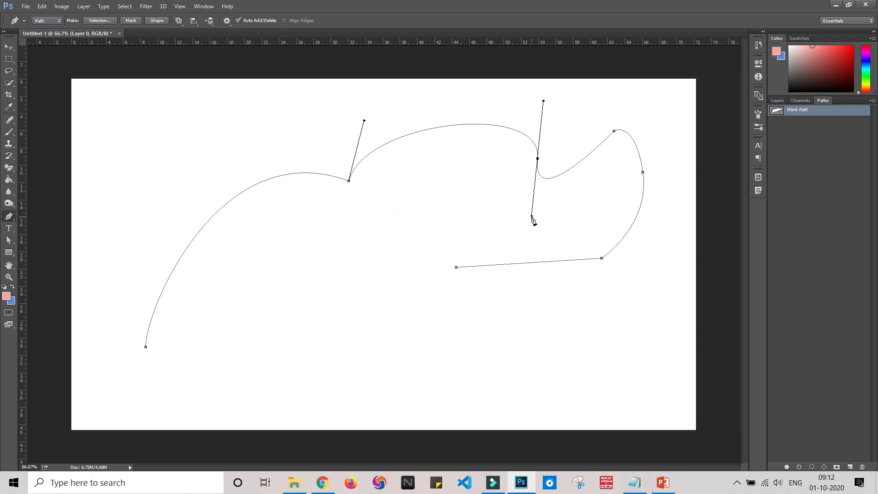
alt+drag(532, 217, 587, 109)
Remove the second anchor and add a smooth anchor on the merged segment, with handles sloping steeply down to the right
click(349, 181)
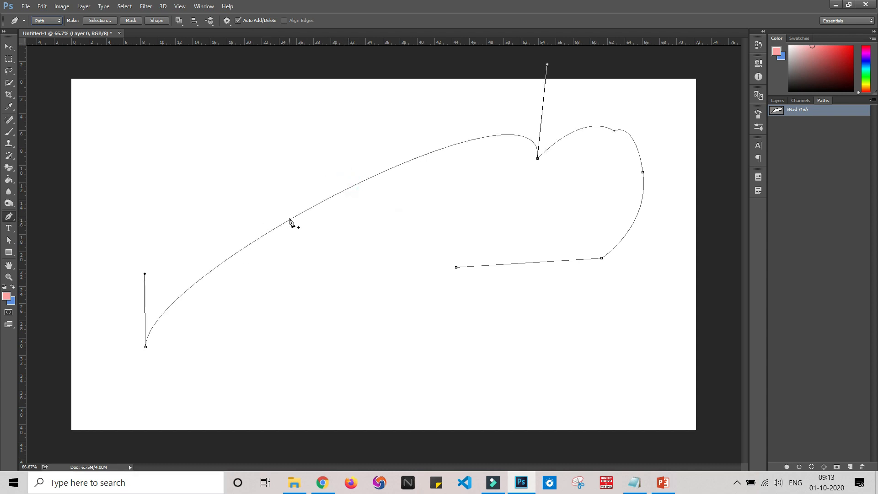
drag(291, 219, 320, 276)
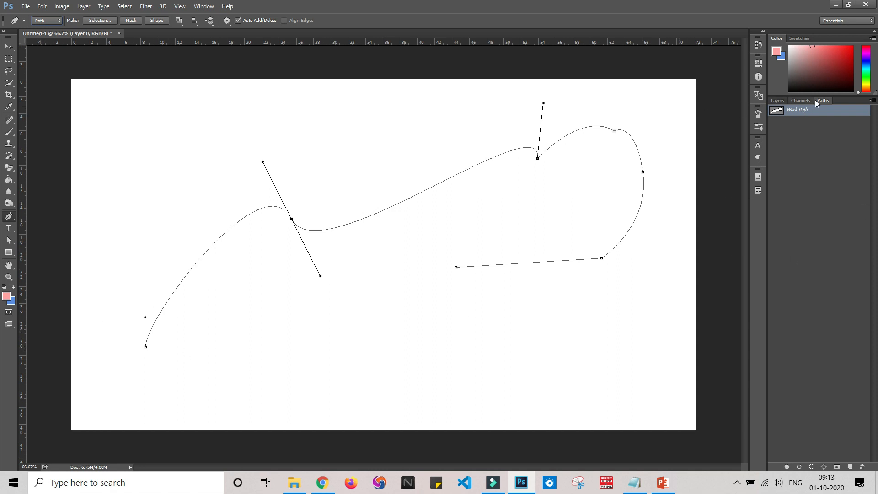
double_click(803, 111)
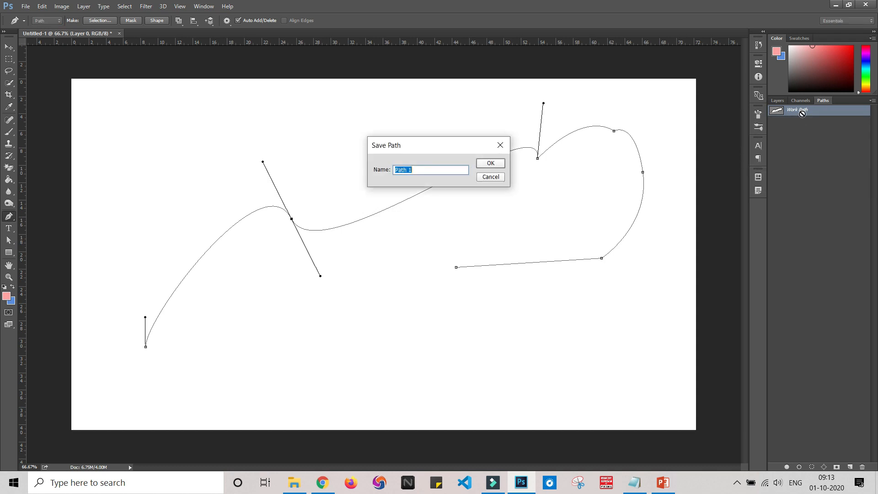
click(501, 143)
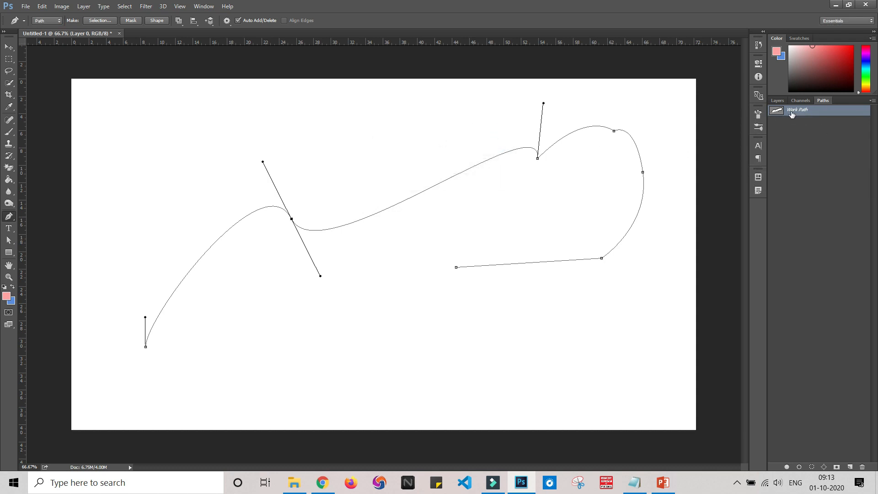
double_click(791, 112)
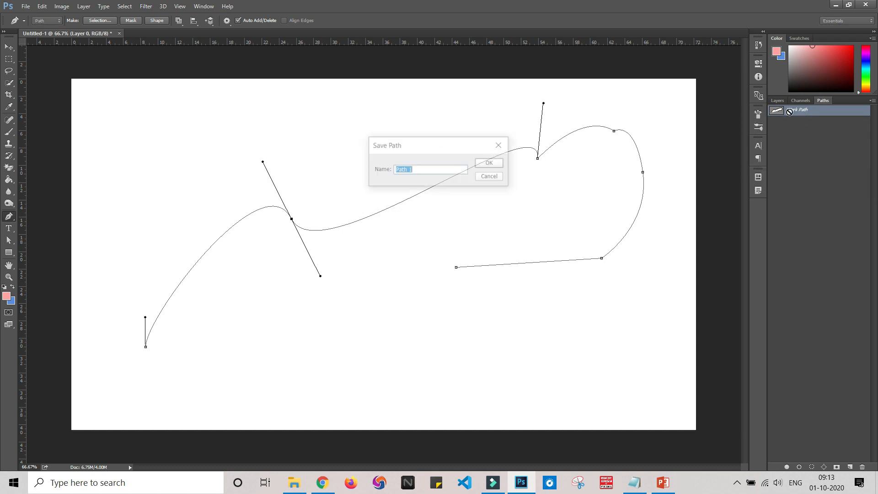
click(497, 178)
Delete the existing work path and draw a new closed four-sided path in the upper-left part of the canvas
right_click(791, 112)
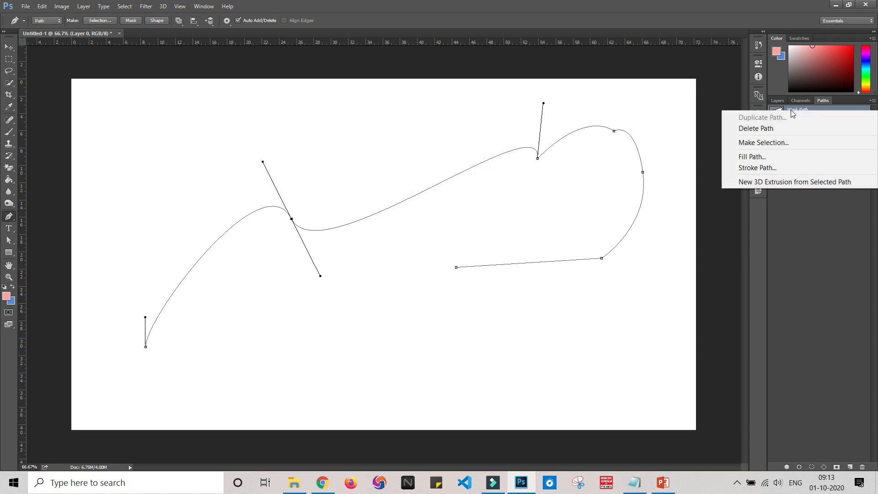
click(756, 128)
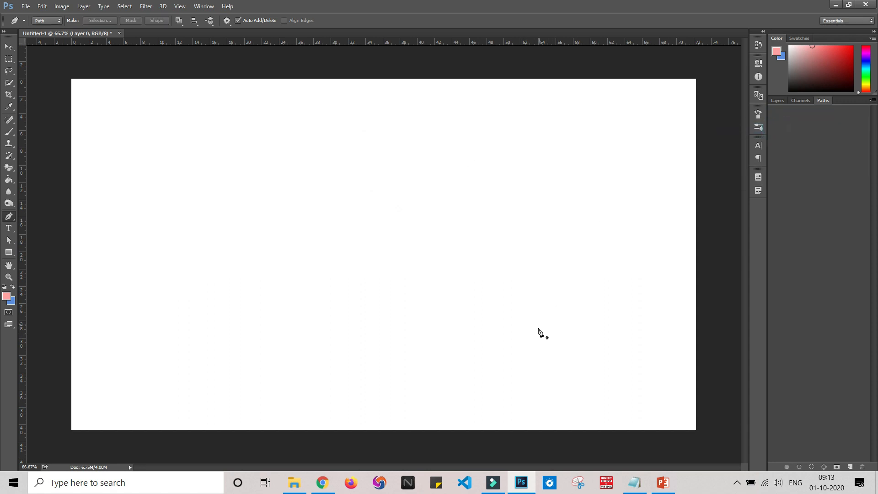
click(133, 226)
click(203, 156)
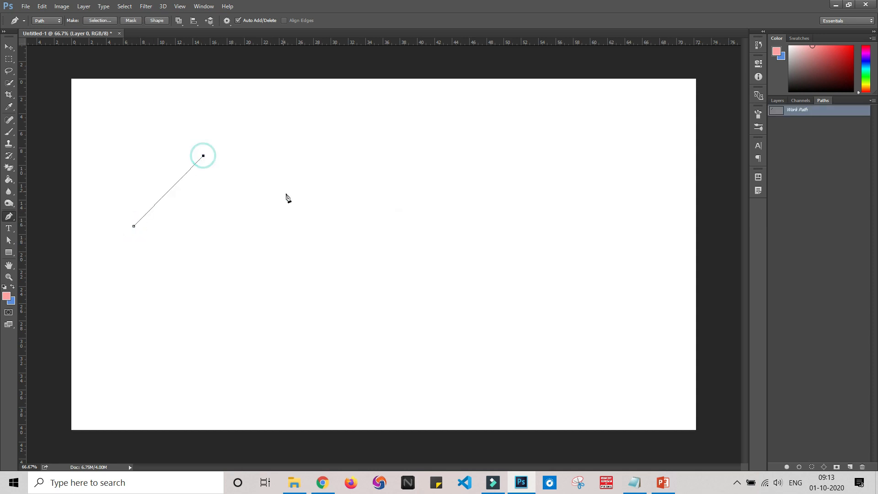
click(286, 193)
drag(260, 278, 266, 279)
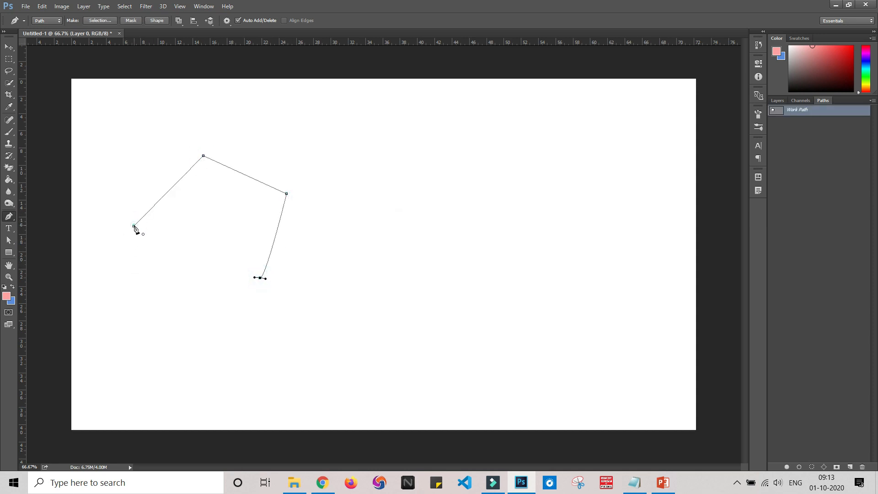
click(134, 226)
Draw a second, larger closed four-sided path with straight segments in the right half of the canvas
click(418, 208)
click(578, 149)
click(602, 223)
click(506, 294)
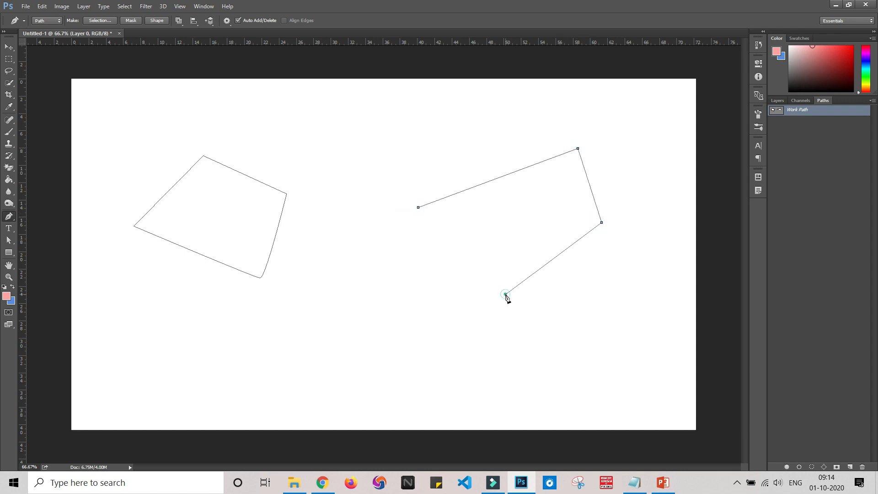
click(418, 207)
Draw an open four-anchor zigzag path between the two shapes and end it without closing
click(234, 357)
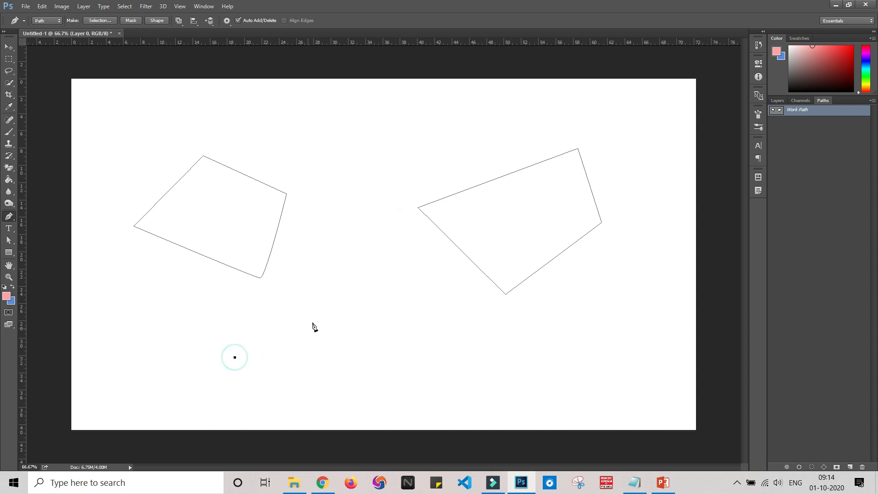
click(325, 306)
click(410, 356)
click(336, 166)
ctrl+click(454, 100)
Draw a small closed four-sided path above the right-hand shape
click(454, 103)
click(574, 106)
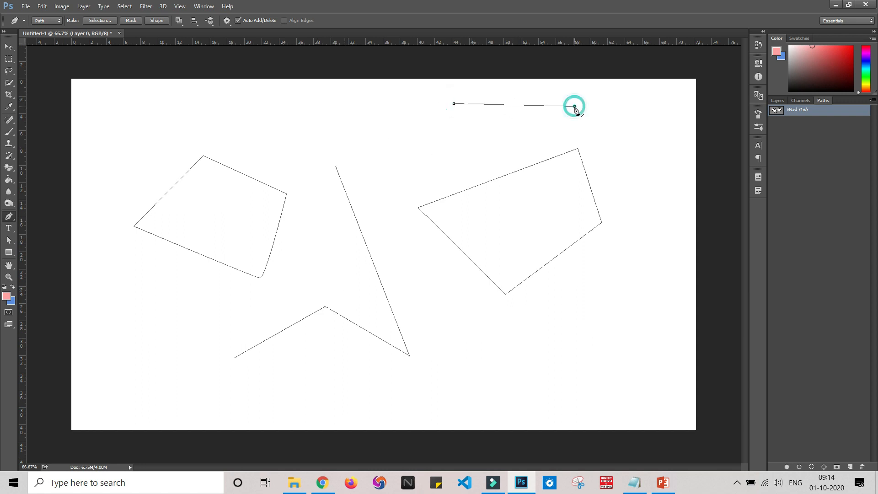
click(513, 140)
click(453, 155)
click(454, 103)
Resume the open zigzag path from its upper end, extend it down to the left with two anchors and close it at its starting anchor
ctrl+click(335, 314)
click(319, 216)
ctrl+click(307, 317)
click(335, 166)
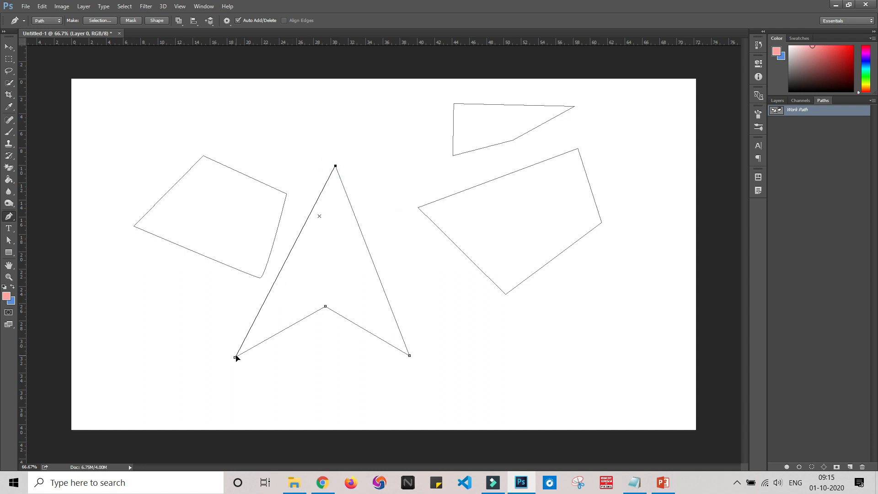
drag(210, 351, 197, 396)
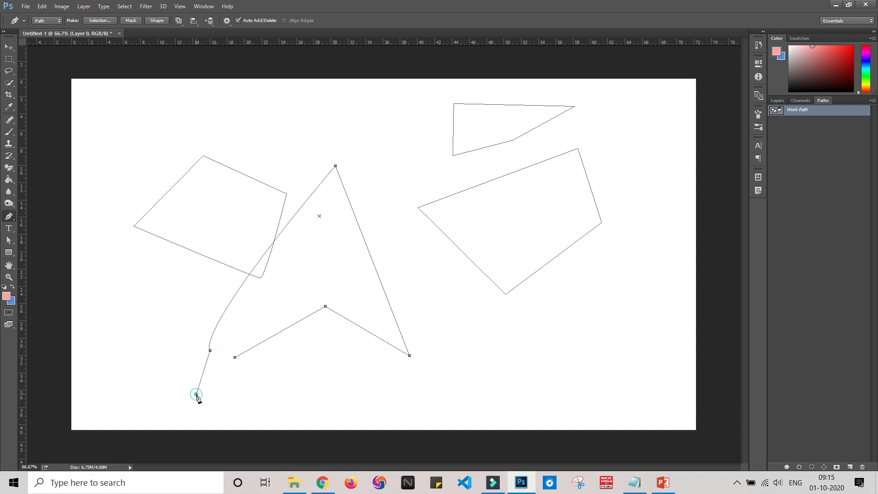
click(234, 357)
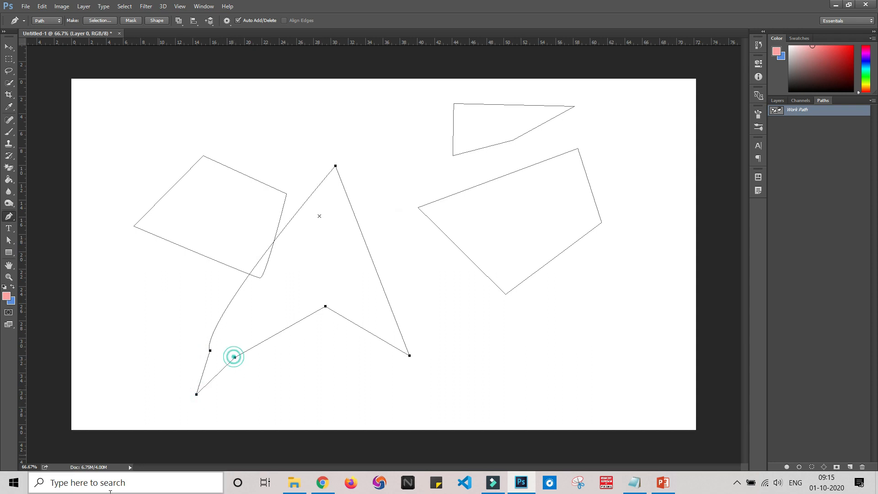
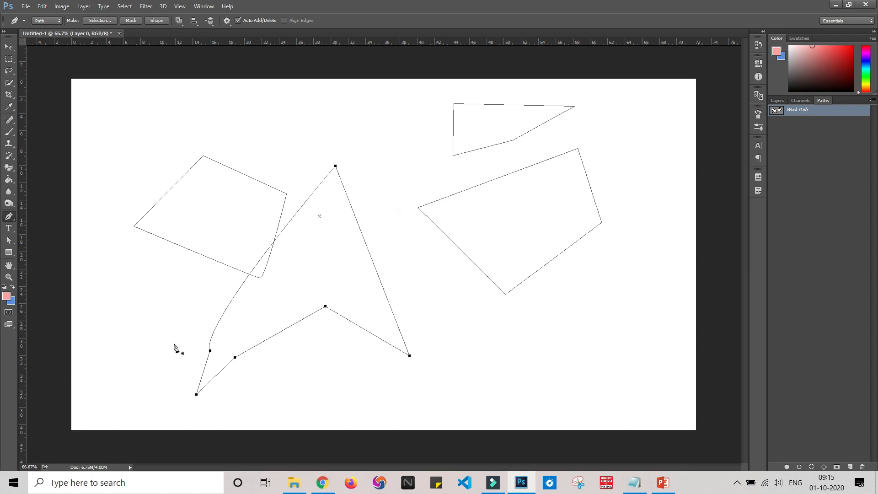
Draw a closed triangular path near the canvas's upper-left corner
click(114, 104)
click(204, 107)
click(150, 174)
click(114, 104)
Create a new path entry and draw a closed five-sided shape on it in the middle of the canvas
click(850, 467)
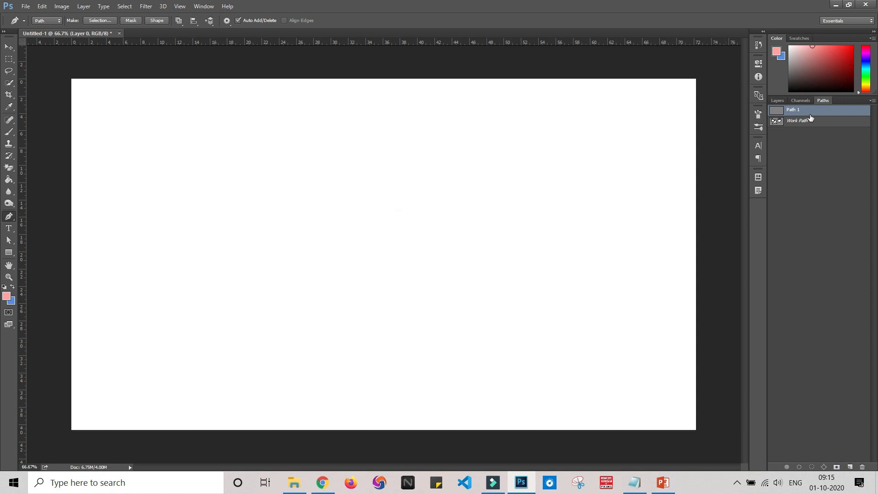
click(220, 273)
click(323, 189)
click(433, 230)
click(373, 330)
click(268, 315)
click(220, 274)
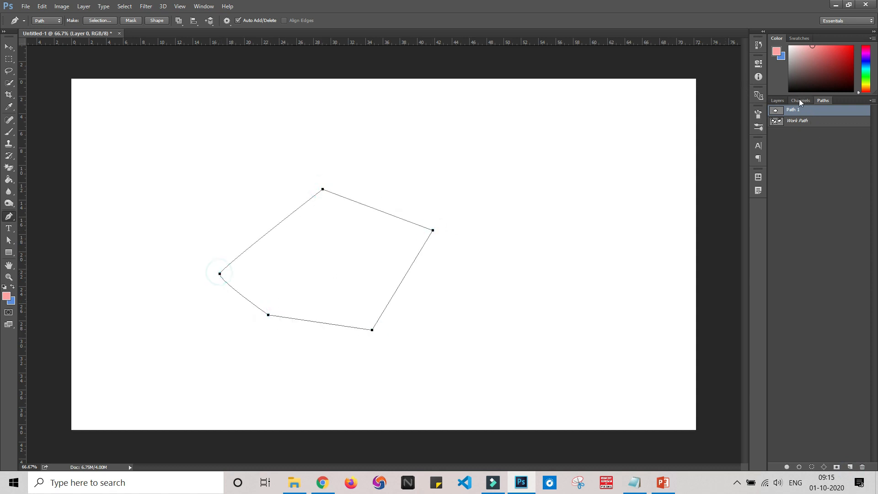
Delete the Work Path that holds the earlier shapes, keeping Path 1
click(777, 100)
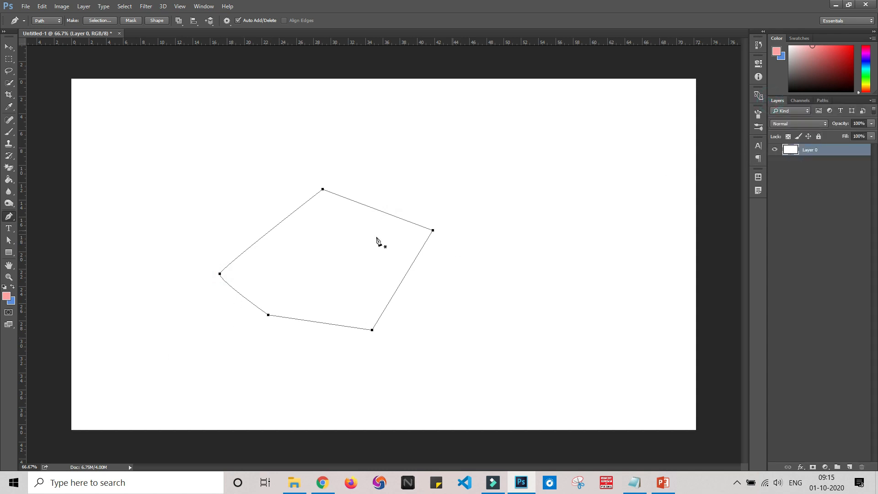
click(823, 100)
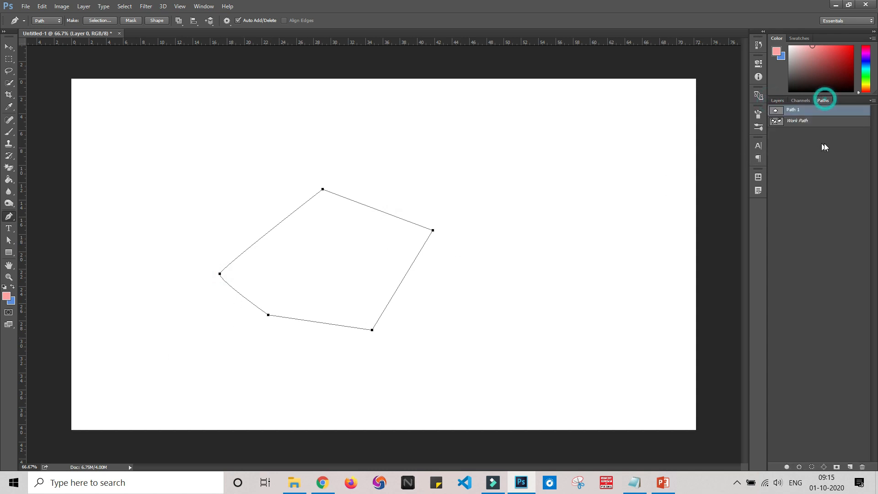
click(806, 121)
right_click(811, 122)
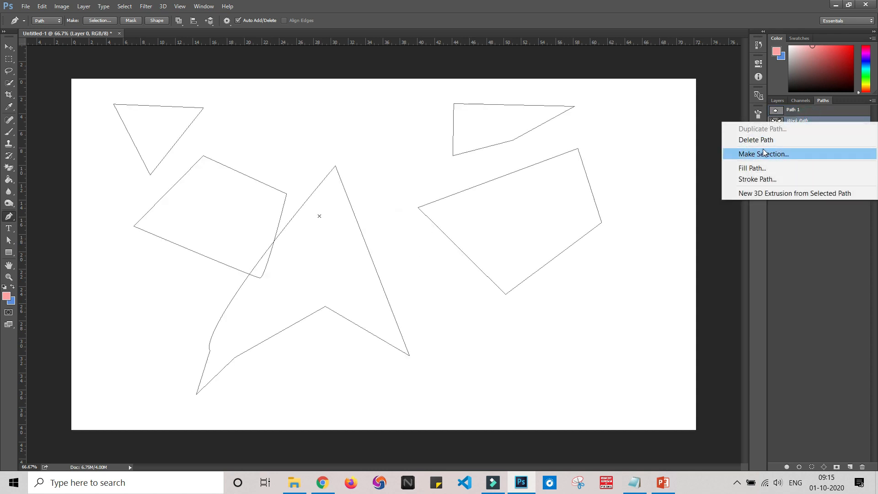
click(760, 140)
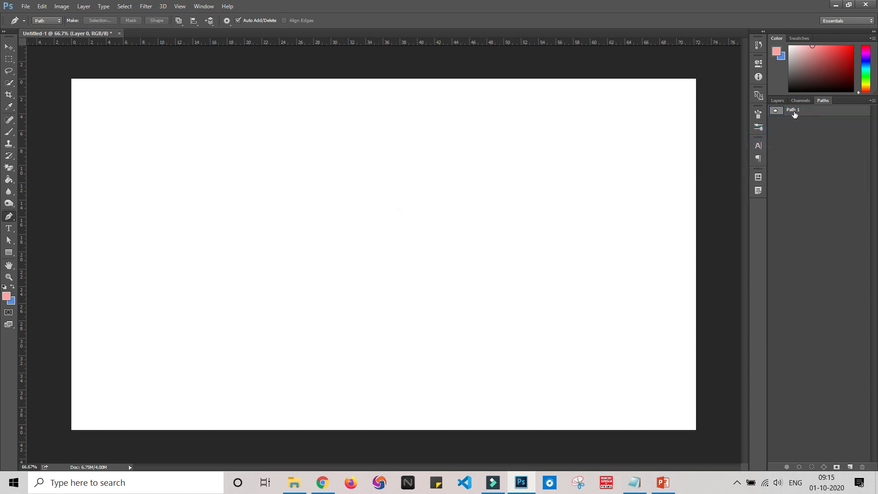
Activate Path 1 to show its outline on the canvas and open its name for editing
click(778, 101)
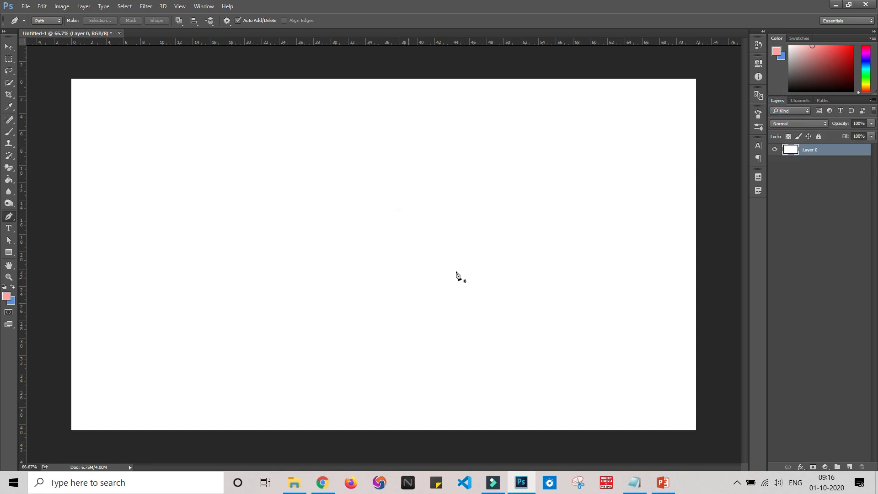
click(823, 101)
click(776, 114)
double_click(802, 111)
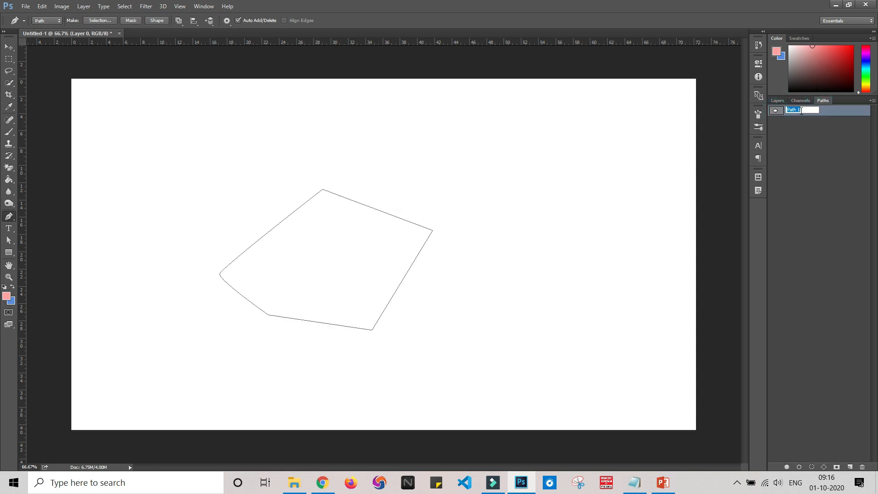
click(776, 100)
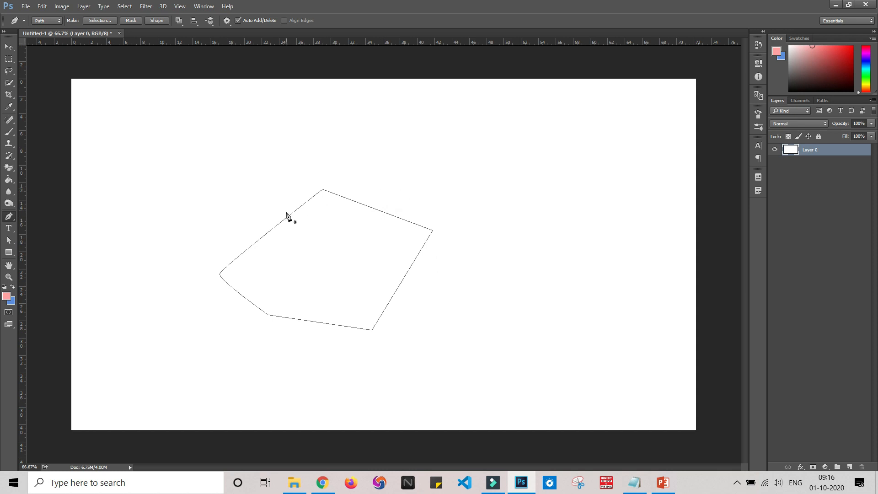
Move the five-sided path's upper-right anchor outward and give it split handles, with the lower one angled out to the right
click(416, 263)
drag(433, 230, 519, 213)
drag(519, 213, 538, 304)
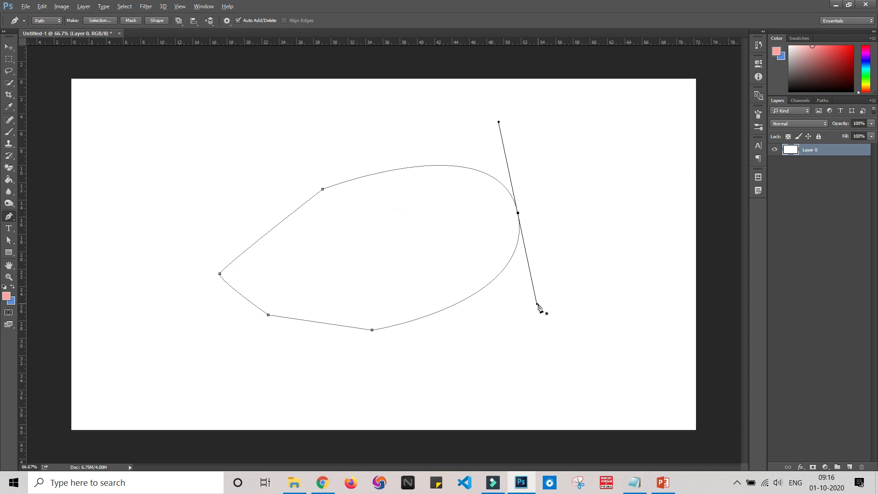
drag(538, 305, 634, 268)
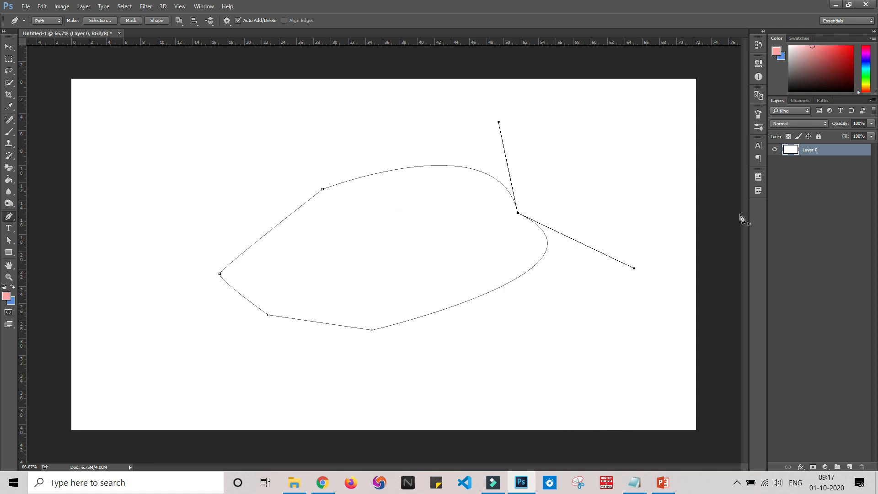
Delete Path 1 from the document
click(826, 101)
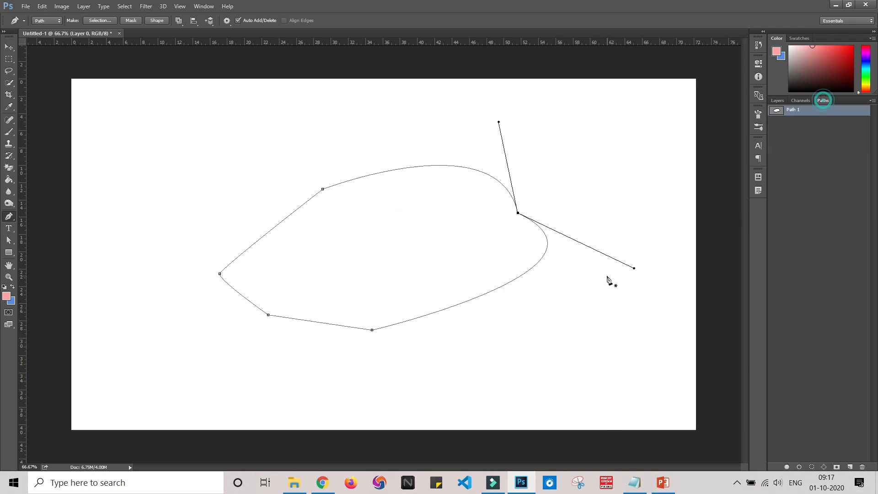
right_click(791, 113)
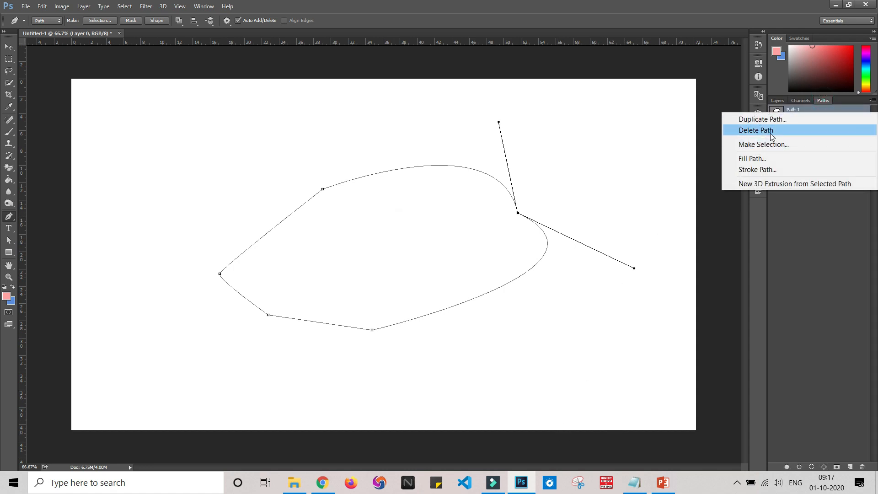
click(771, 132)
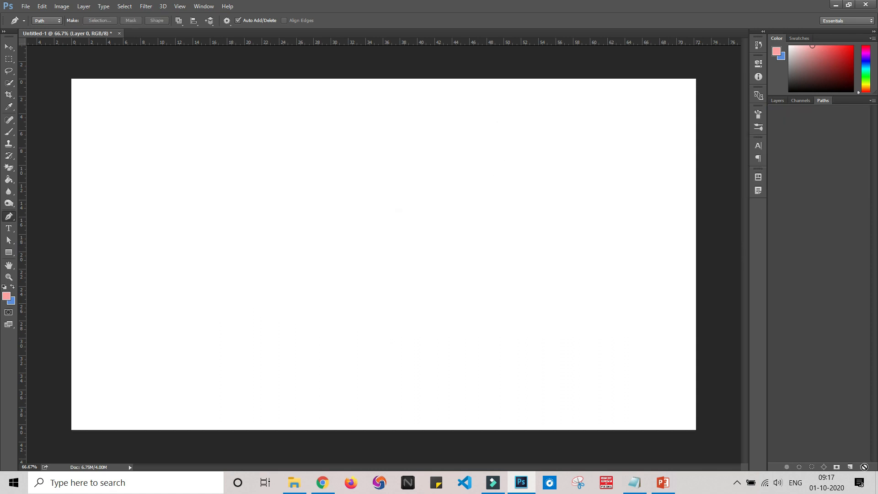
Draw a small closed three-anchor path with curved segments in the middle of the canvas and delete its work path
click(302, 236)
drag(383, 194, 386, 200)
drag(414, 333, 429, 336)
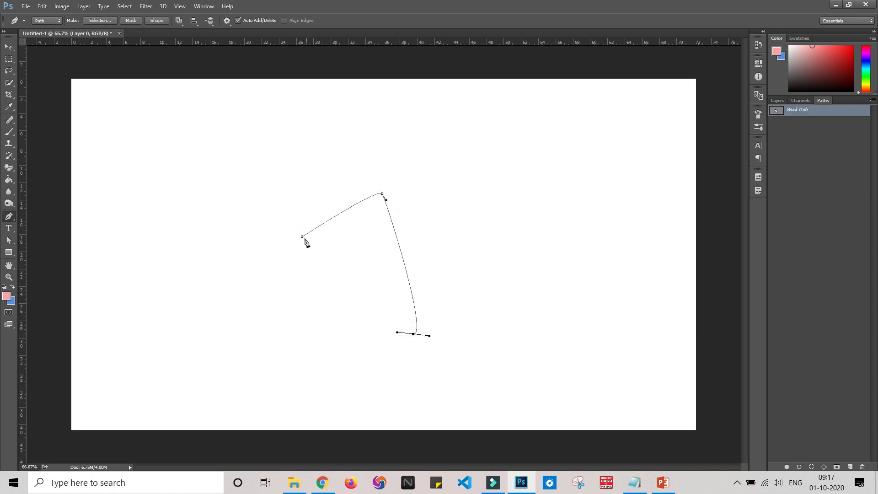
click(302, 237)
drag(816, 116, 863, 467)
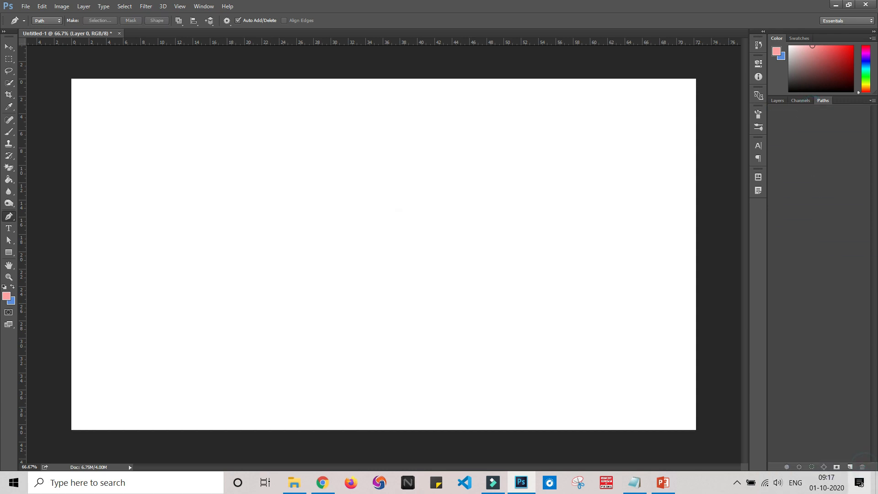
Draw a larger closed triangular path across the middle of the canvas and delete its work path
click(271, 250)
click(421, 189)
click(437, 348)
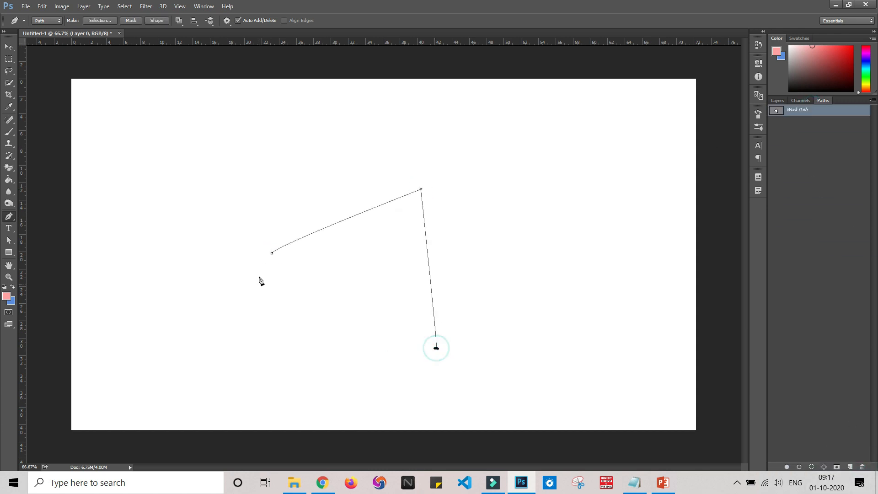
click(271, 253)
click(863, 467)
click(418, 181)
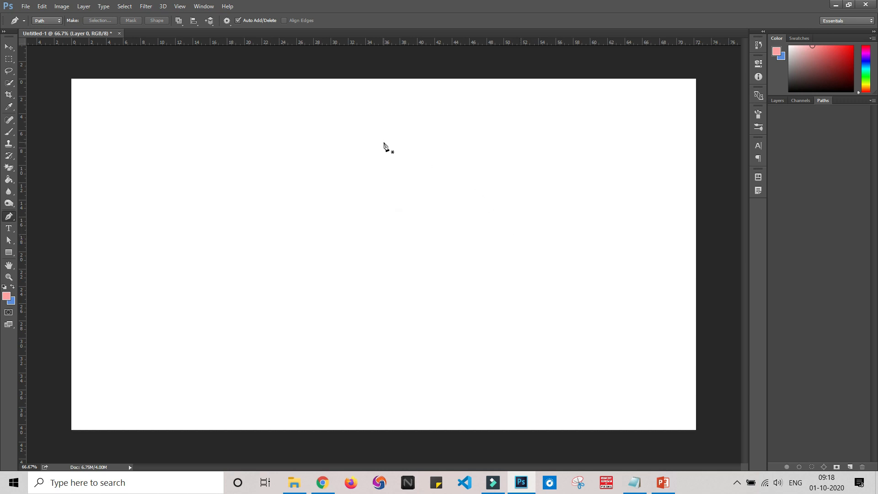
Switch to the Freeform Pen tool and draw a large rounded loop in the lower-left part of the canvas
right_click(12, 220)
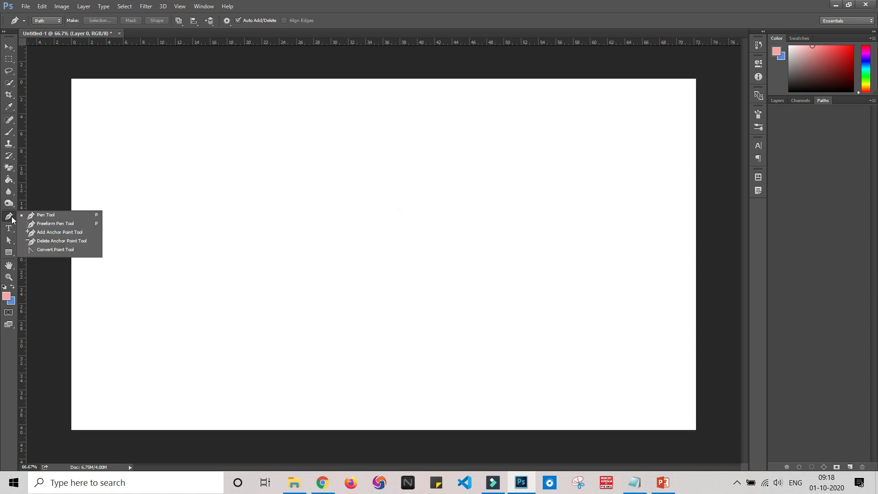
click(44, 223)
right_click(10, 216)
click(43, 225)
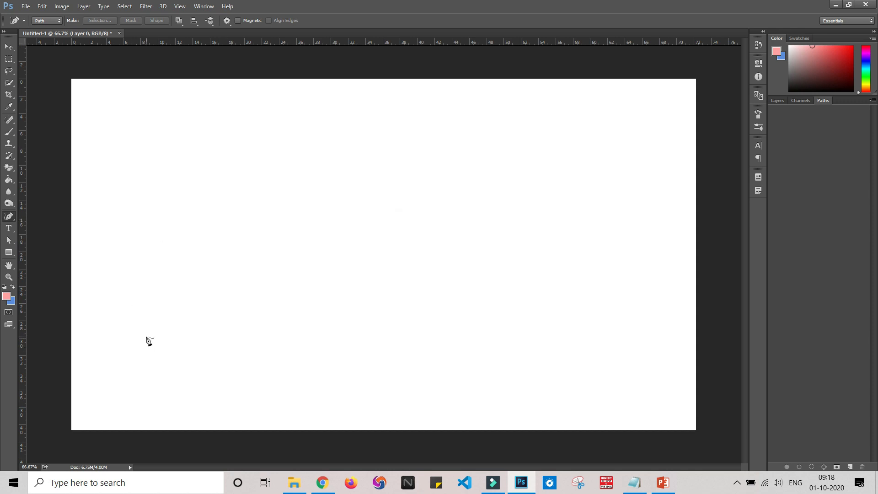
mouse_move(149, 338)
mouse_down()
mouse_move(150, 281)
mouse_move(448, 261)
mouse_move(278, 374)
mouse_move(162, 356)
mouse_move(144, 338)
mouse_up()
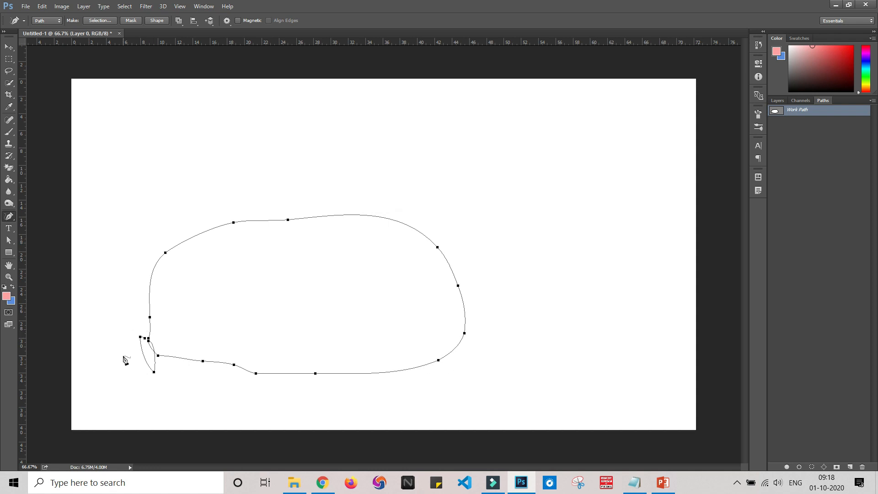
Draw an open freeform curve in the canvas's upper-right area, remove its upper anchor and pull its upper-left anchor far across to the left
mouse_move(534, 194)
mouse_down()
mouse_move(656, 174)
mouse_move(601, 236)
mouse_move(564, 258)
mouse_move(552, 240)
mouse_up()
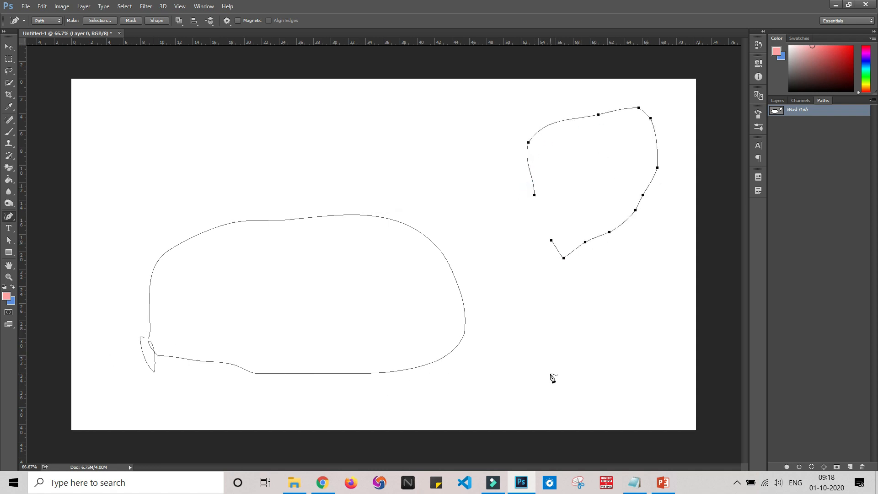
click(534, 195)
drag(598, 116, 609, 131)
click(599, 115)
drag(528, 142, 311, 136)
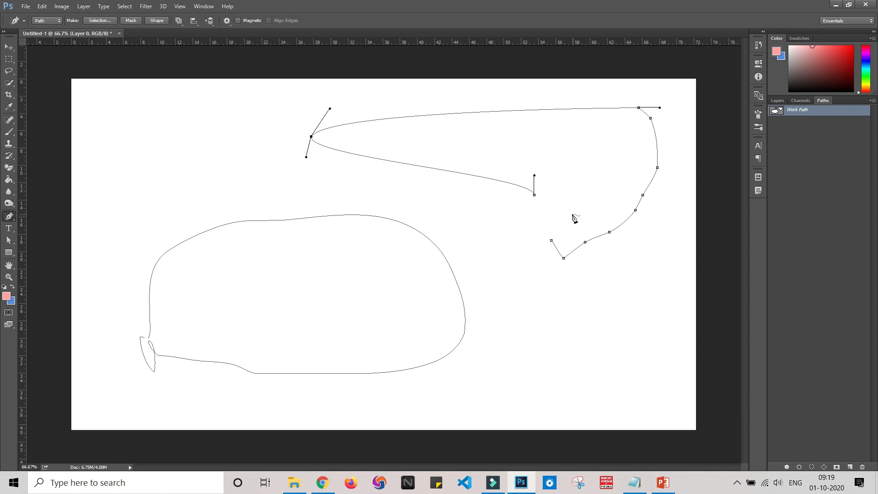
With the regular Pen tool, extend the open curve with five straight-segment anchors in the upper-left part of the canvas
right_click(9, 218)
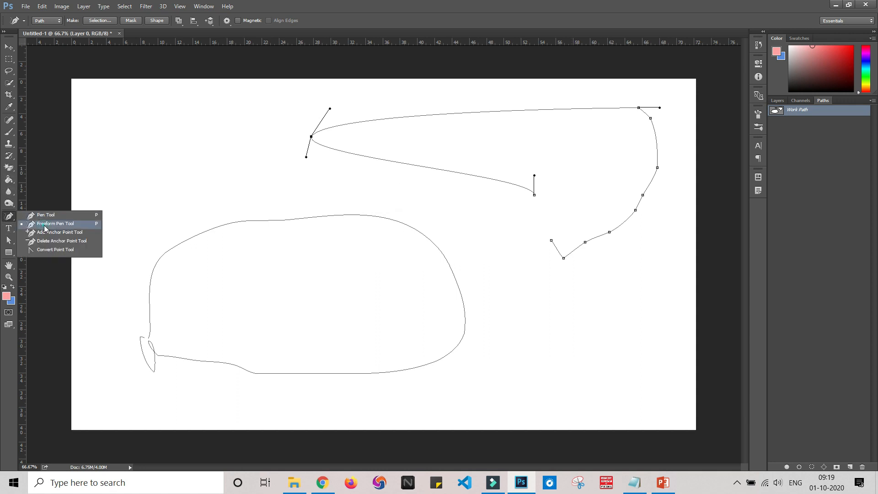
click(45, 227)
right_click(9, 217)
click(33, 215)
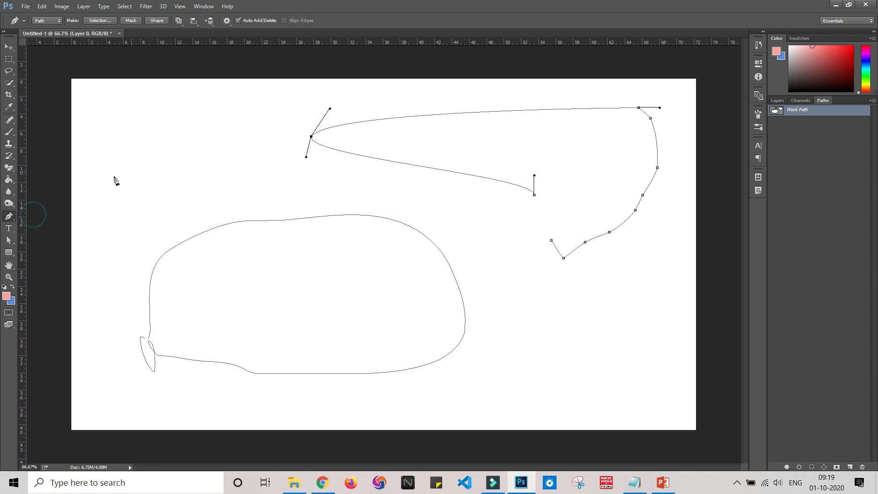
click(112, 175)
click(172, 128)
click(221, 97)
click(247, 144)
click(257, 179)
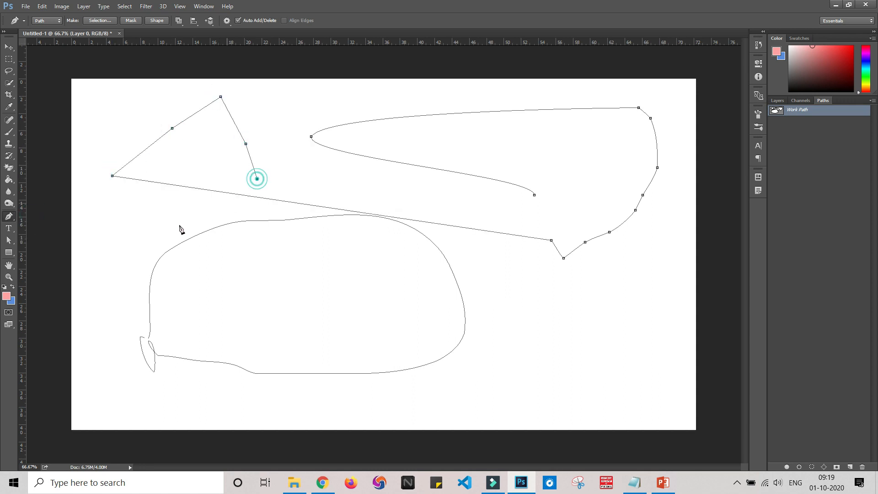
Draw a Freeform Pen loop across the upper middle of the canvas and delete the work path
right_click(9, 216)
click(43, 225)
mouse_move(295, 170)
mouse_down()
mouse_move(380, 104)
mouse_move(433, 184)
mouse_move(332, 243)
mouse_move(240, 195)
mouse_move(296, 171)
mouse_up()
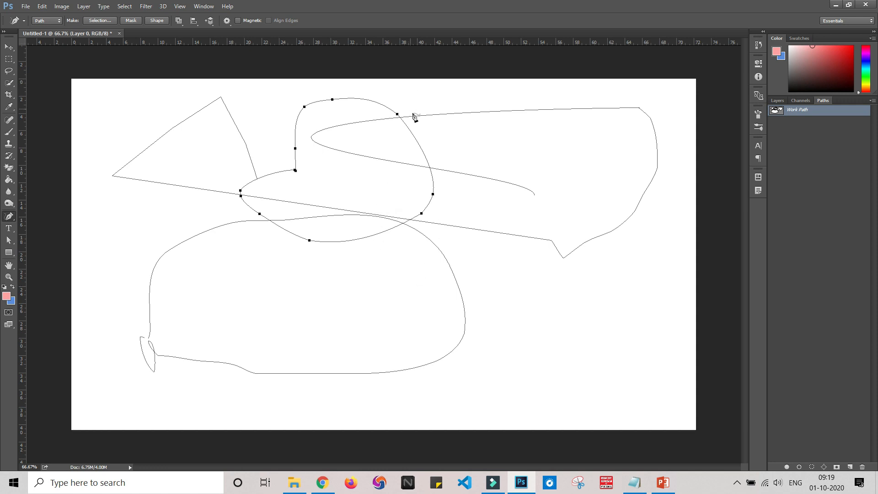
right_click(828, 120)
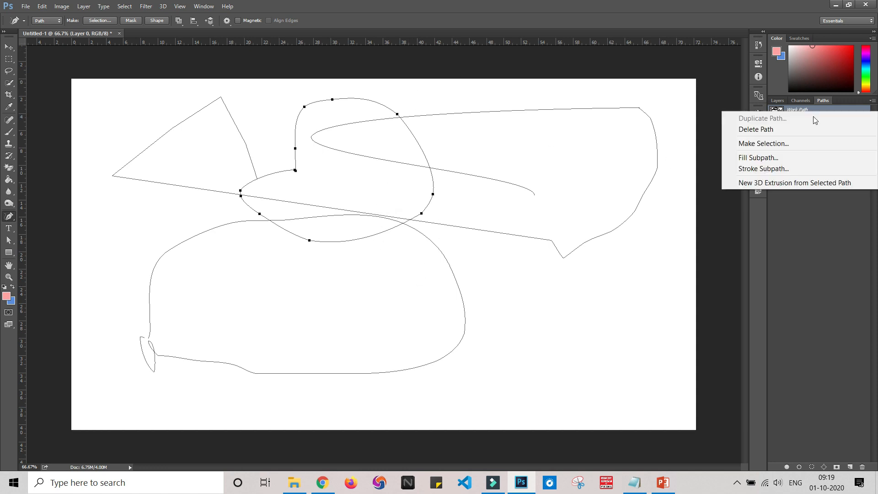
click(768, 128)
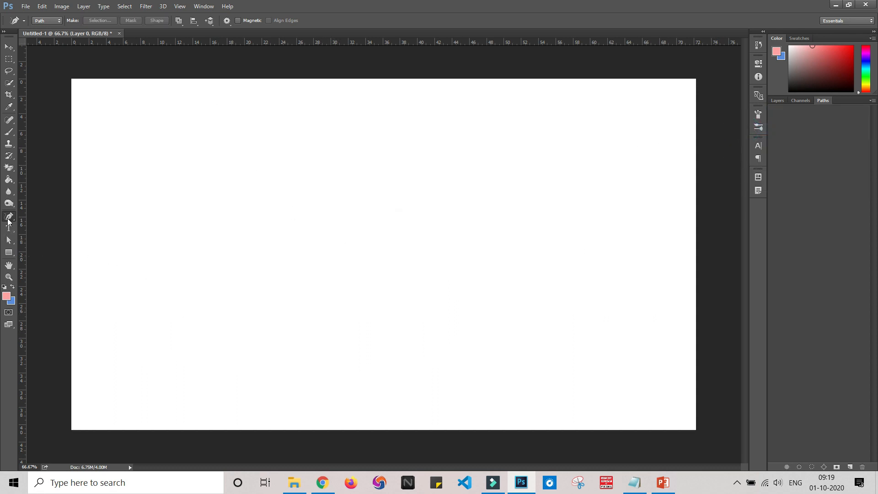
Draw a closed nine-anchor heart-like polygon left of centre with the Pen tool and curve its two upper-left anchors
right_click(8, 220)
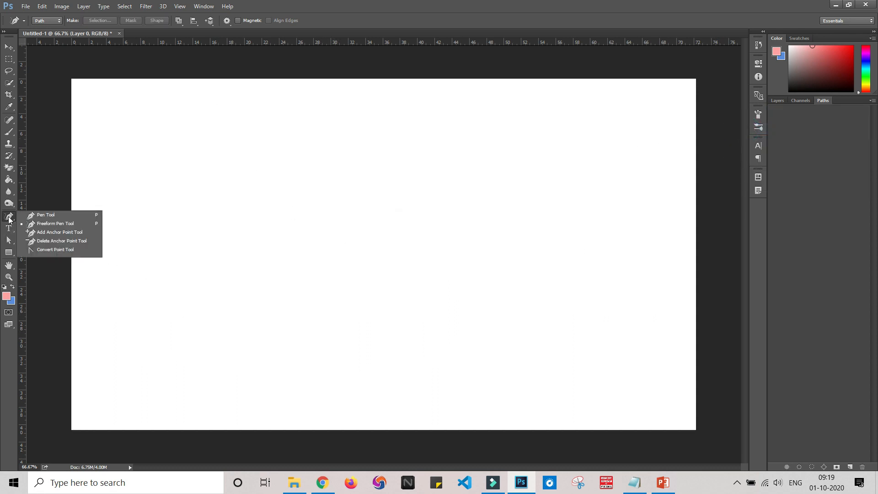
click(39, 217)
click(325, 329)
click(237, 278)
click(211, 219)
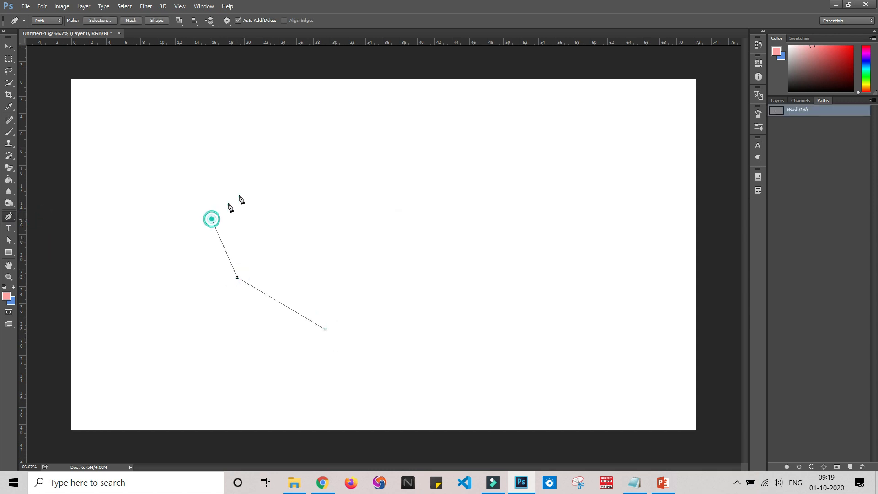
click(251, 185)
click(318, 195)
click(387, 164)
click(439, 204)
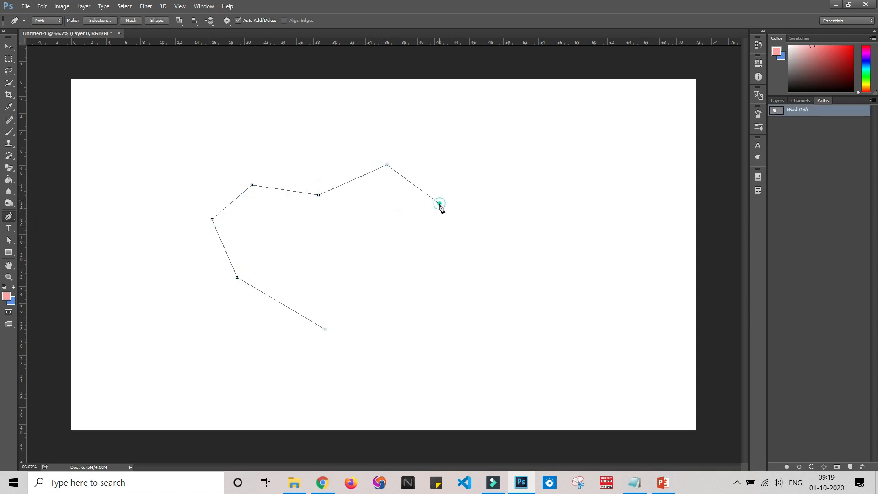
click(419, 261)
click(351, 340)
click(325, 329)
drag(212, 219, 274, 186)
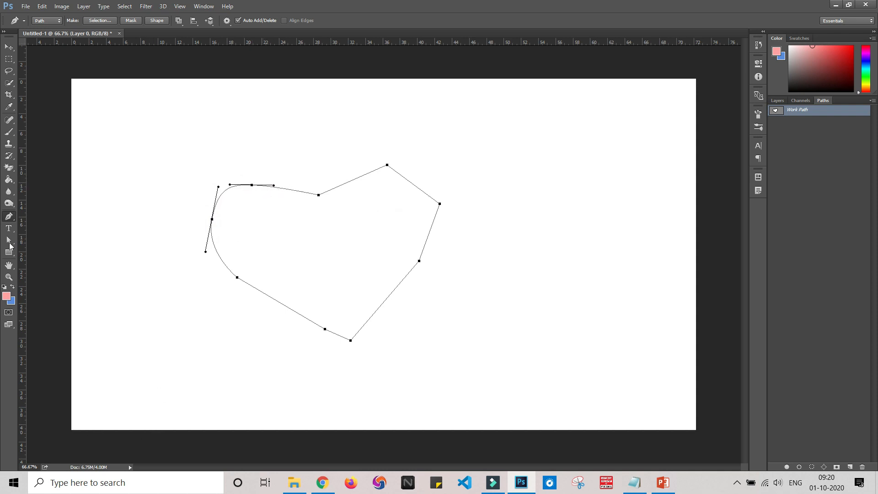
Draw a smaller closed heart with the Freeform Pen tool on the right side of the canvas
right_click(8, 217)
click(42, 224)
mouse_move(592, 349)
mouse_down()
mouse_move(512, 280)
mouse_move(592, 229)
mouse_move(640, 266)
mouse_up()
mouse_move(644, 298)
mouse_down()
mouse_move(601, 351)
mouse_move(591, 348)
mouse_up()
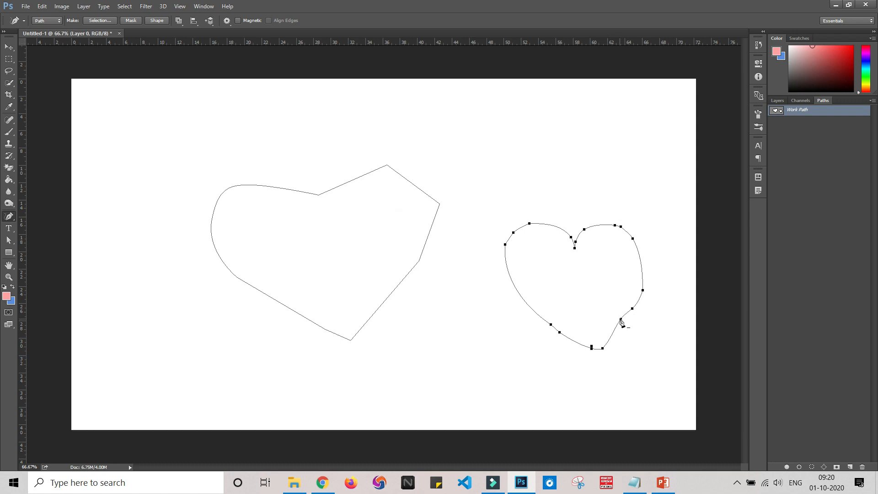
Smooth the small heart's lower-right edge by removing two anchors and adjusting the curve handles of its right-side anchor
drag(624, 322, 618, 326)
click(619, 324)
drag(620, 319, 609, 334)
click(621, 319)
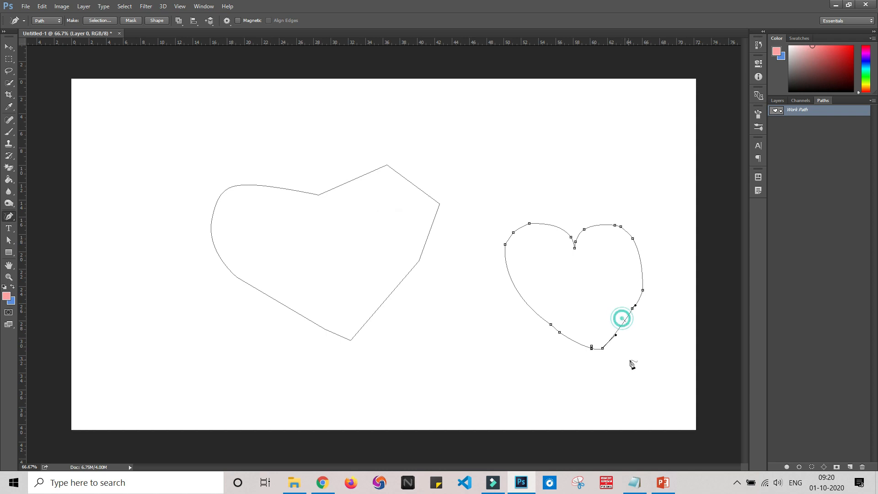
click(633, 310)
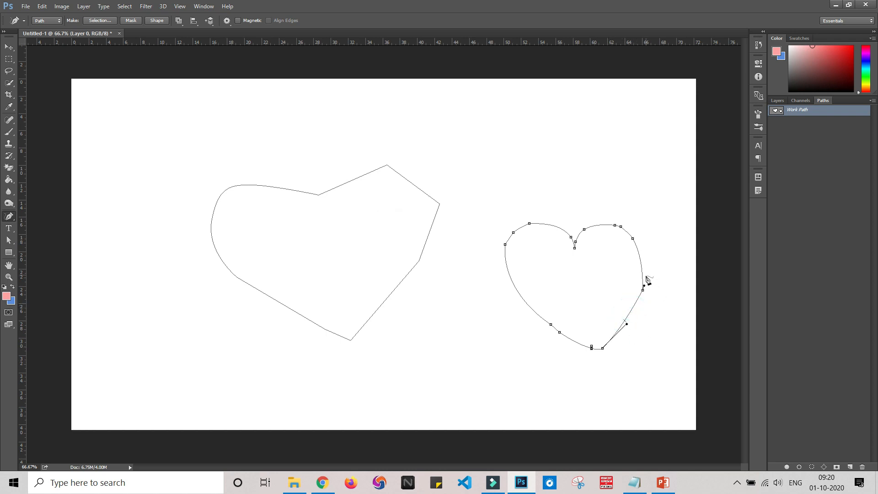
drag(643, 290, 640, 315)
With the Pen tool, delete the anchor on the small heart's left side and add a new one just below it
right_click(9, 216)
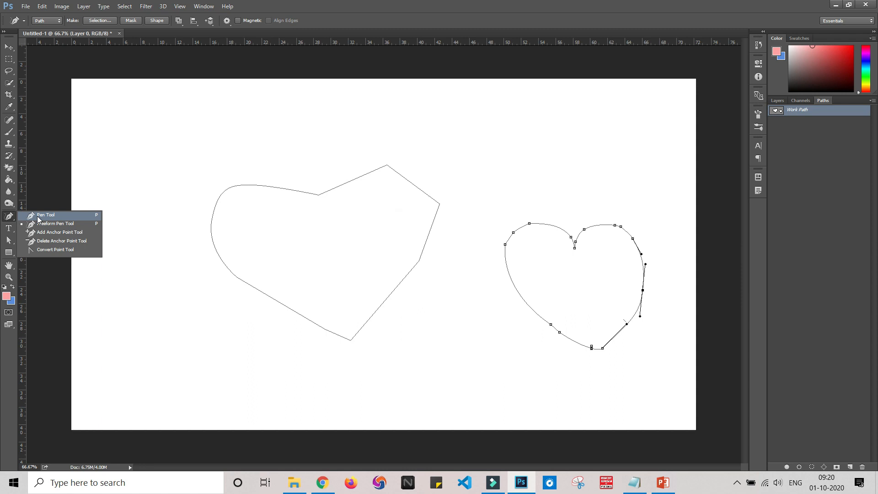
click(37, 215)
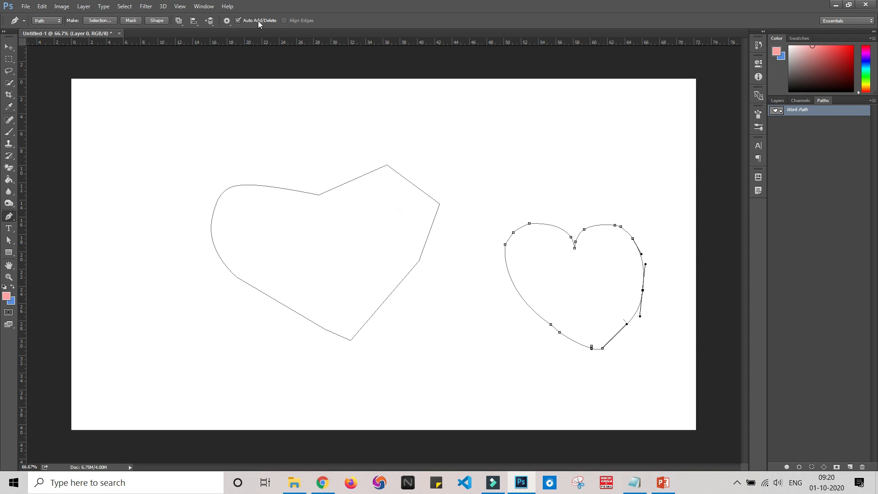
click(506, 245)
click(504, 263)
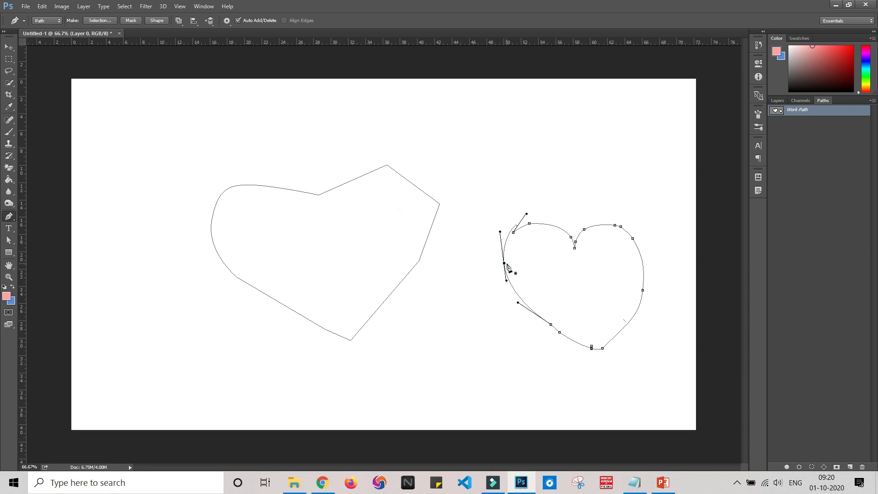
Add an anchor on the small heart's lower-left edge with Add Anchor Point and remove its left lobe's top anchor with Delete Anchor Point
right_click(11, 218)
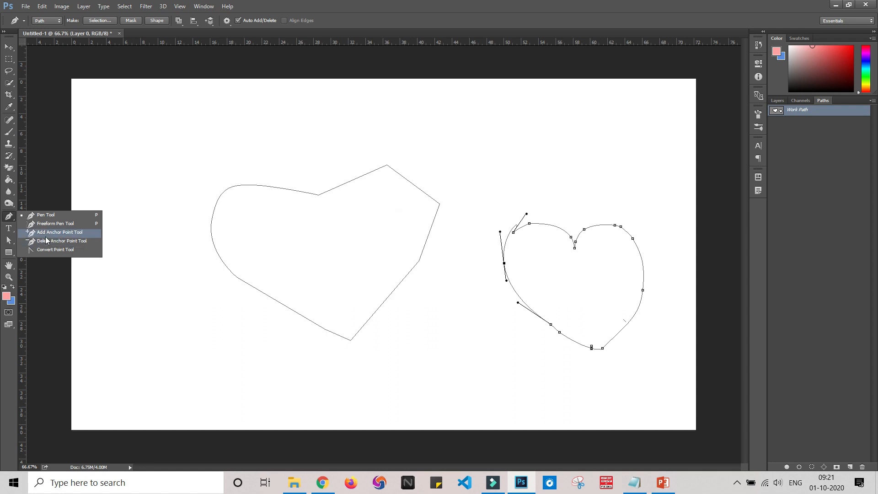
click(47, 234)
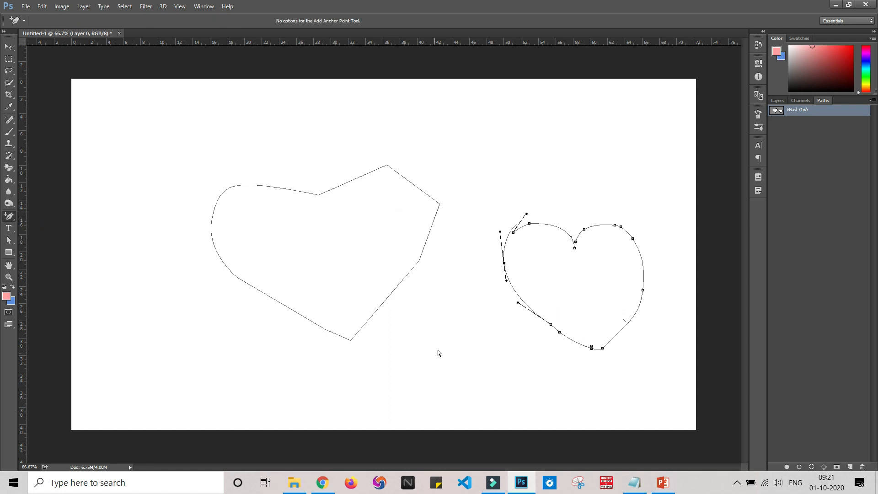
click(515, 292)
right_click(9, 218)
click(39, 241)
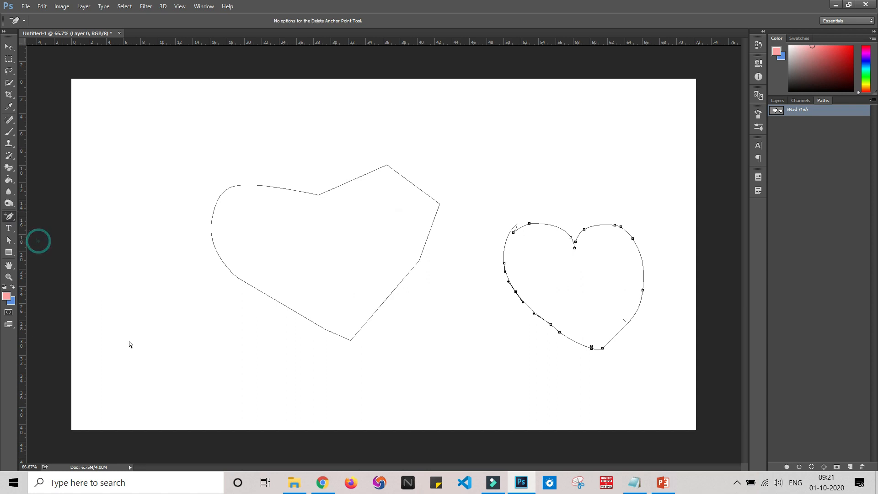
click(531, 225)
Use the Convert Point tool to bend the small heart's left anchor into a sharp cusp with independent handles, and deselect the path
right_click(7, 219)
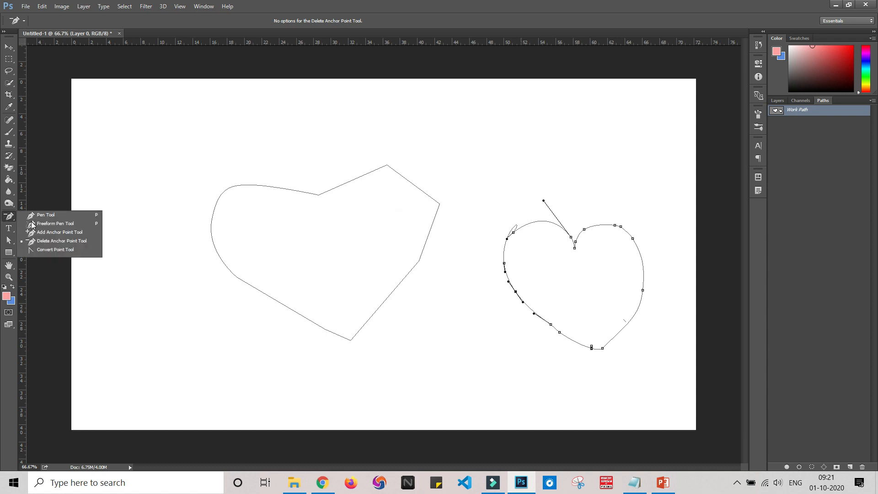
click(56, 250)
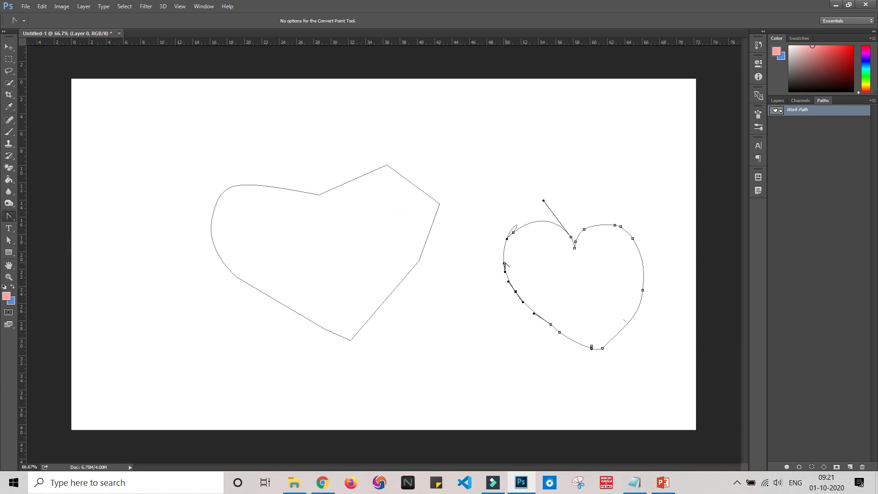
drag(504, 265, 494, 210)
right_click(10, 218)
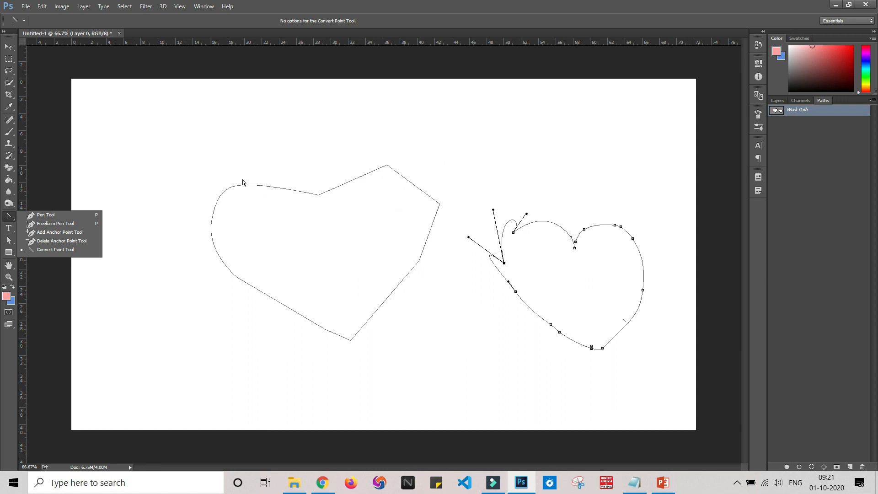
click(43, 159)
click(43, 158)
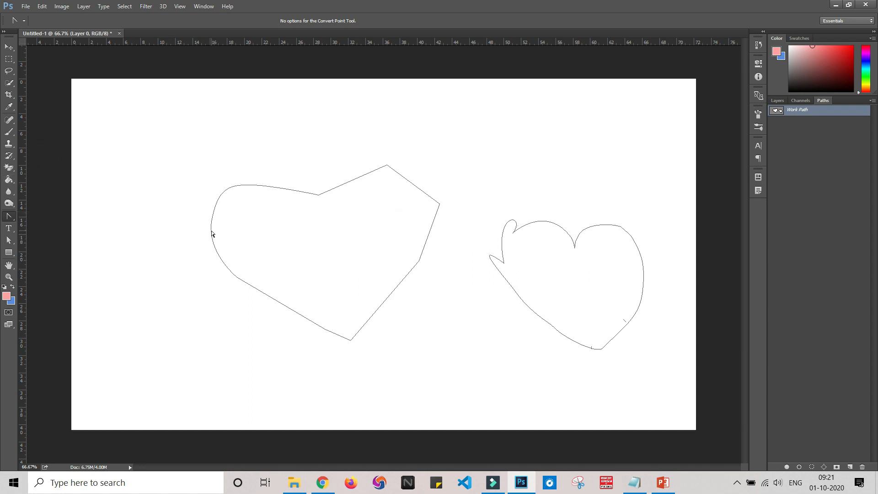
Switch back to the Pen tool and select the large heart-like polygon path
click(9, 217)
click(45, 218)
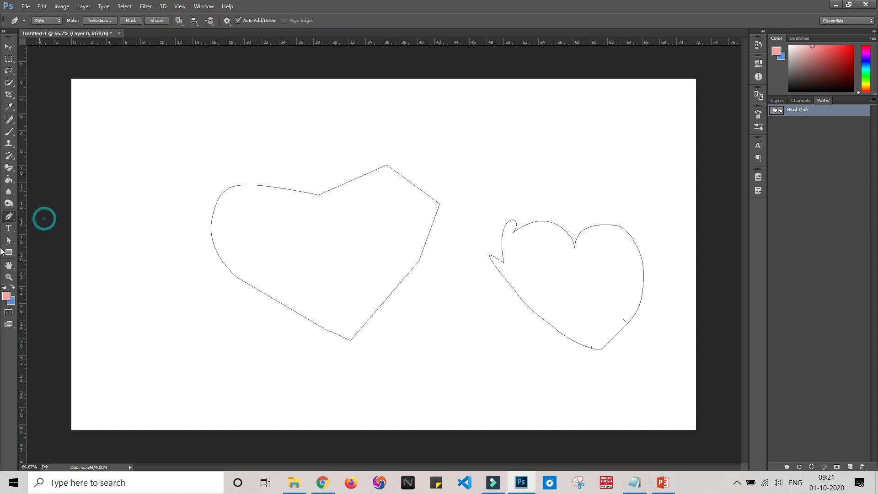
ctrl+click(215, 208)
With the Path Selection tool, move the small heart to the canvas's upper right and place three copies at lower right, left and upper left
click(9, 242)
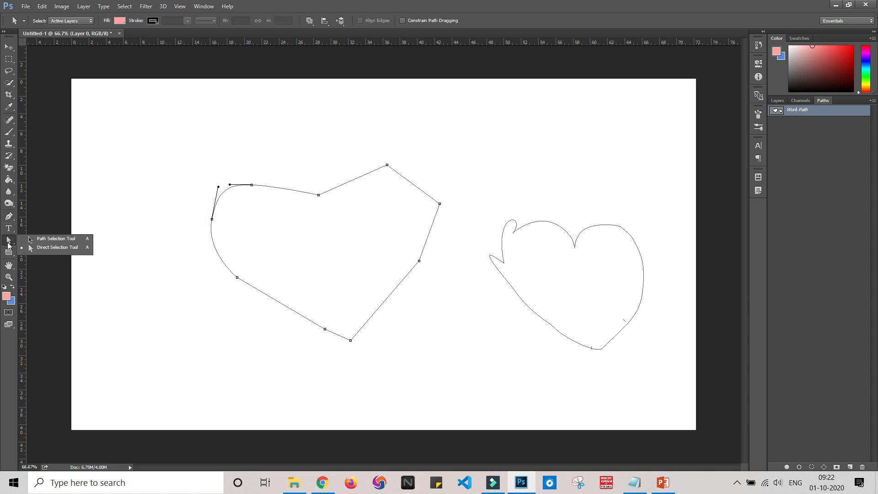
click(42, 239)
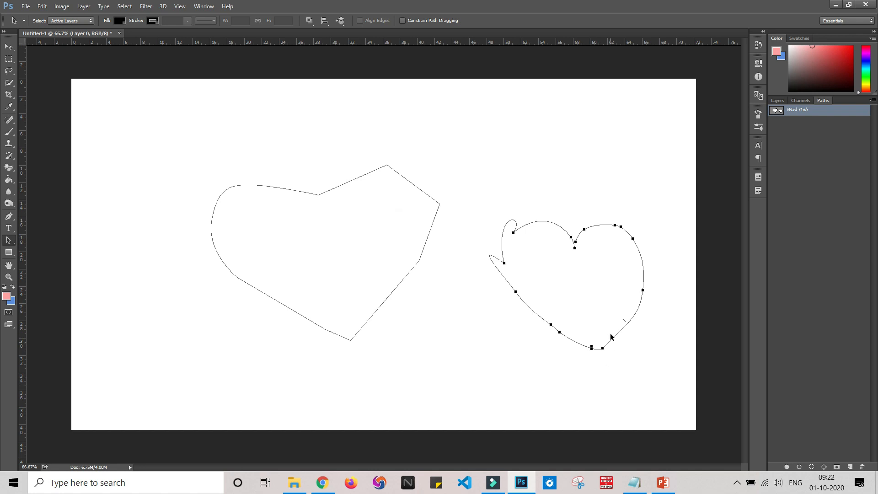
drag(633, 241, 643, 110)
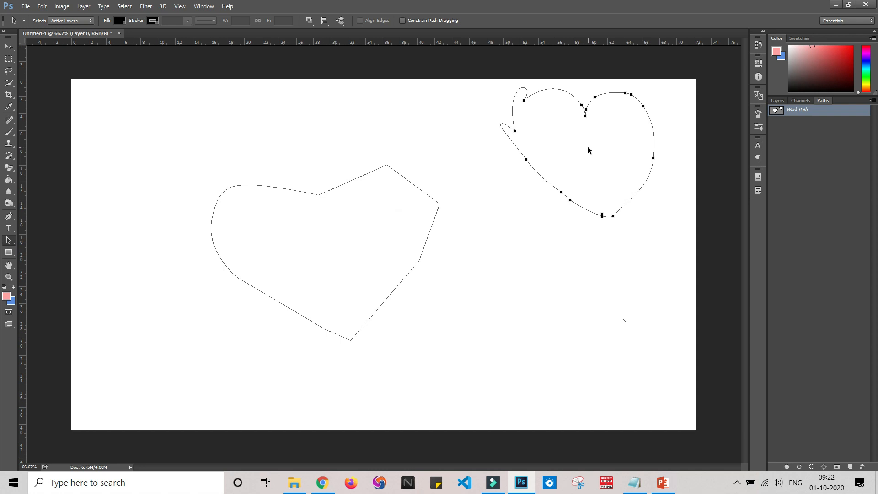
drag(588, 150, 538, 317)
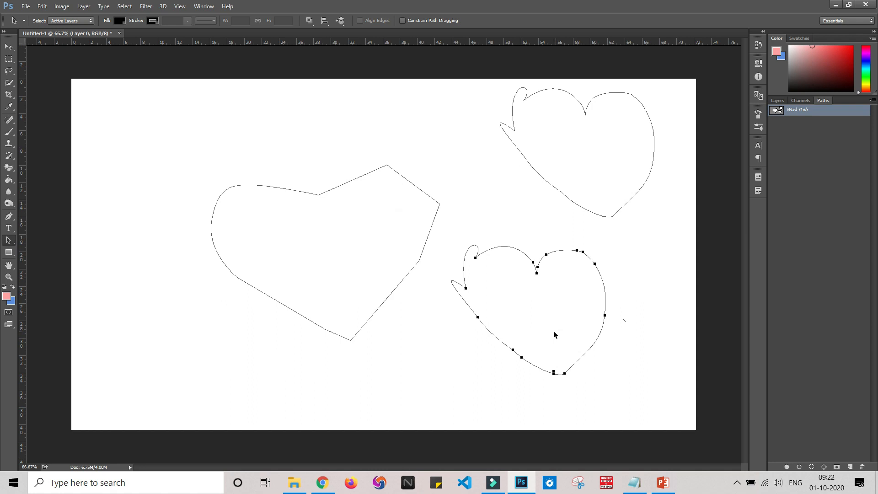
drag(553, 335, 309, 145)
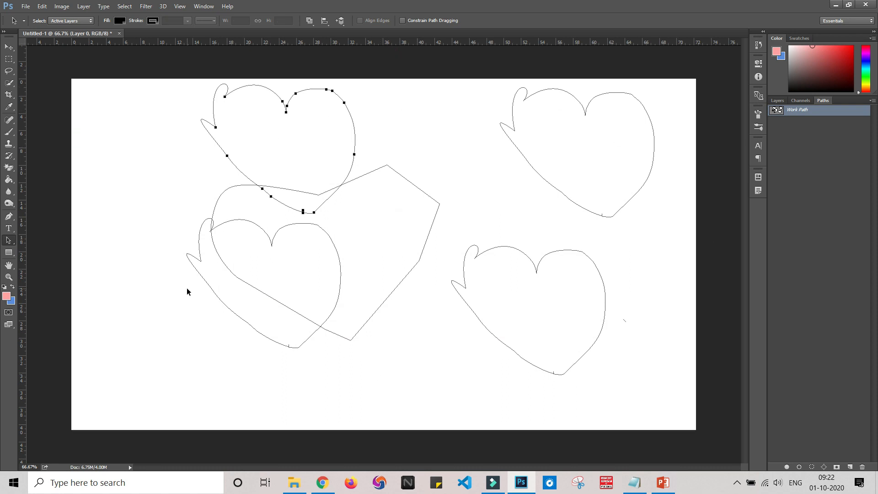
Move the upper-left heart copy slightly left and down as a whole with the Path Selection tool
click(9, 240)
click(44, 251)
click(9, 240)
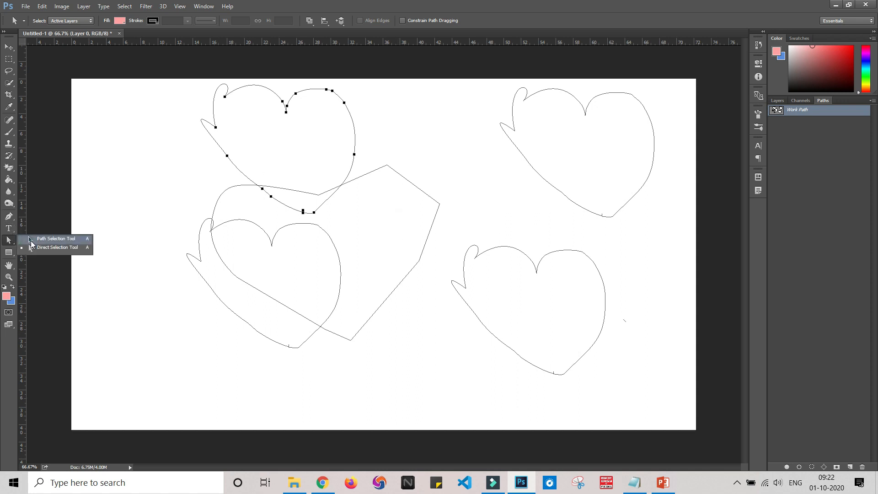
click(31, 246)
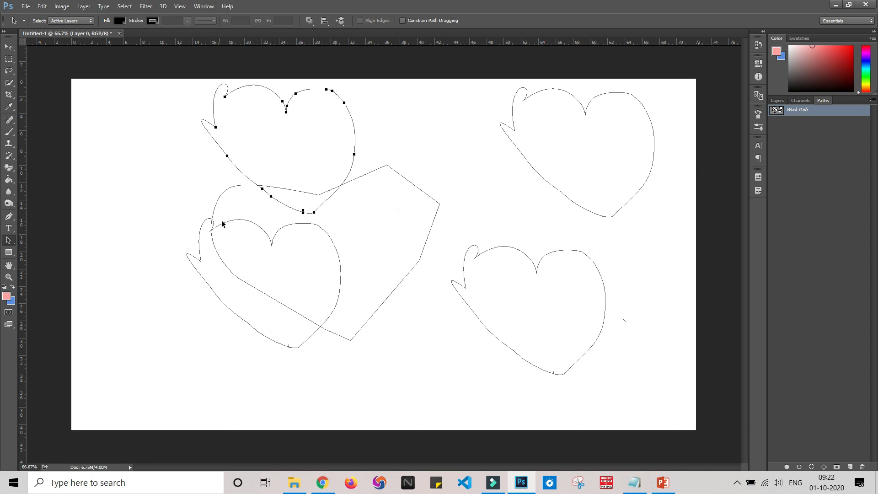
drag(318, 144, 252, 211)
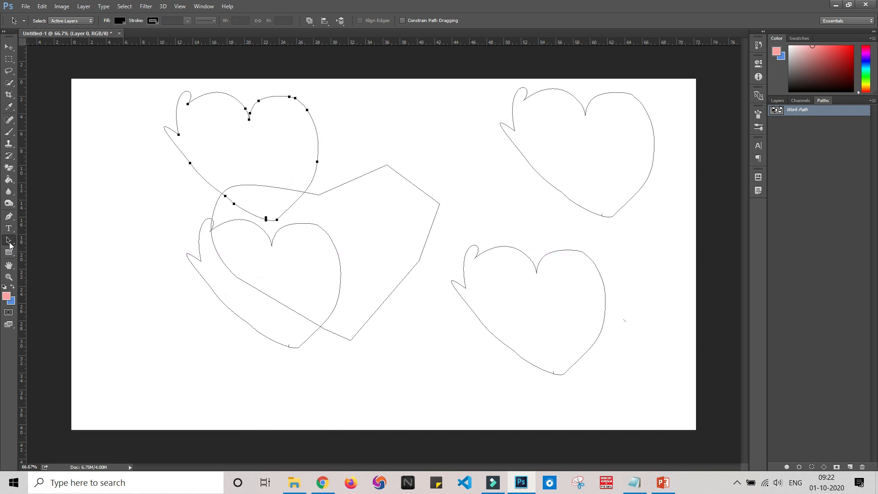
Switch to the Direct Selection tool and shift the upper-left heart copy to the right and slightly down
right_click(9, 244)
click(43, 240)
drag(258, 104, 331, 120)
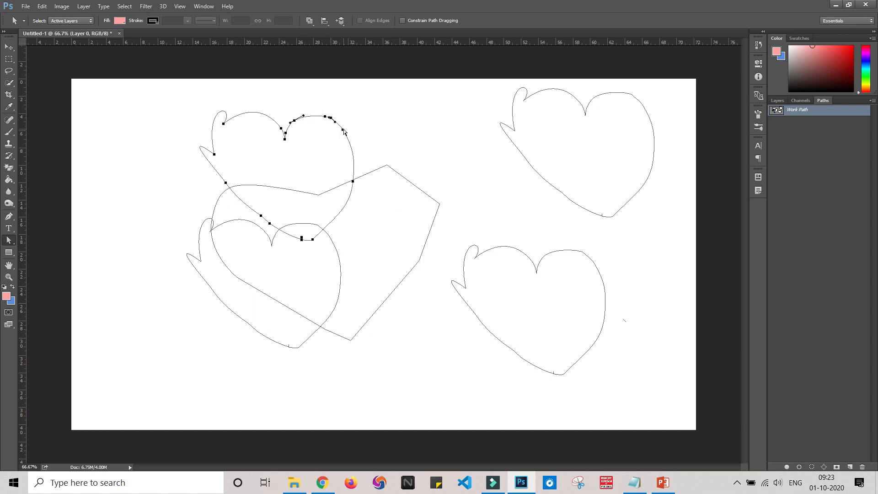
Select single anchor points on the upper-left heart and pull its left lobe's anchor far right, up to the canvas's upper edge
click(344, 131)
drag(343, 130, 344, 131)
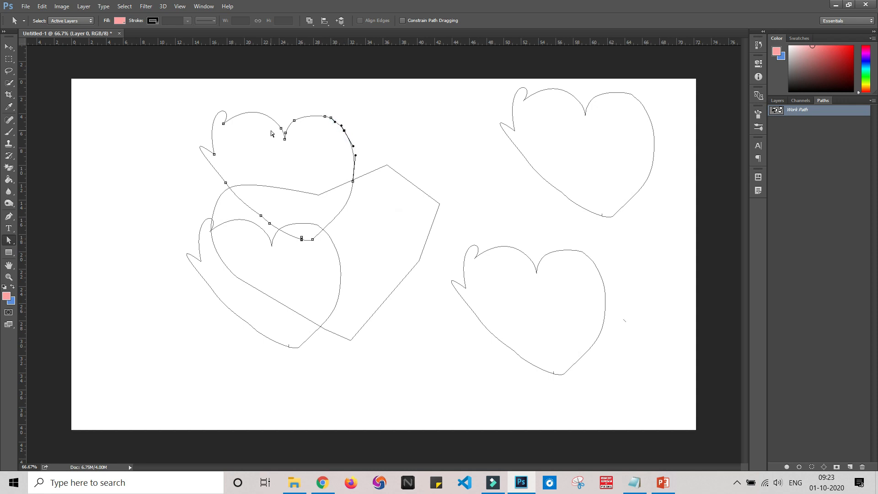
click(223, 124)
drag(223, 126, 391, 87)
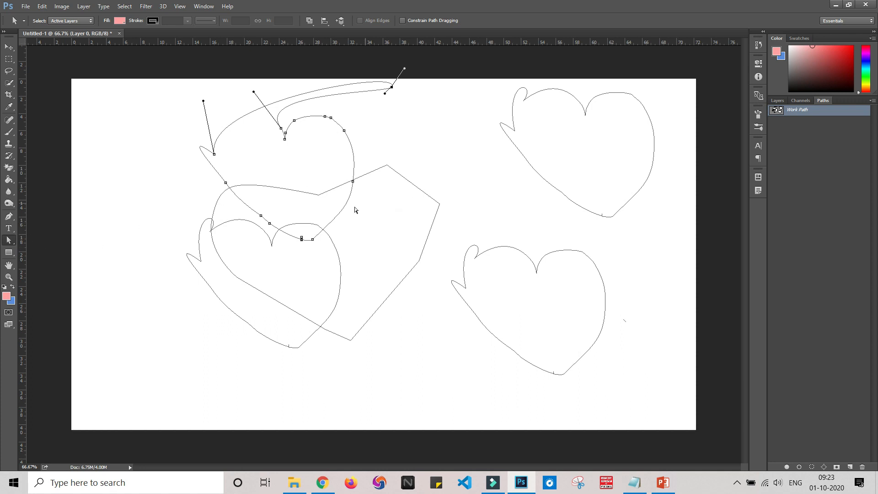
With the Path Selection tool, place a copy of the deformed heart at the canvas's lower left
right_click(8, 241)
click(55, 243)
drag(284, 159, 178, 313)
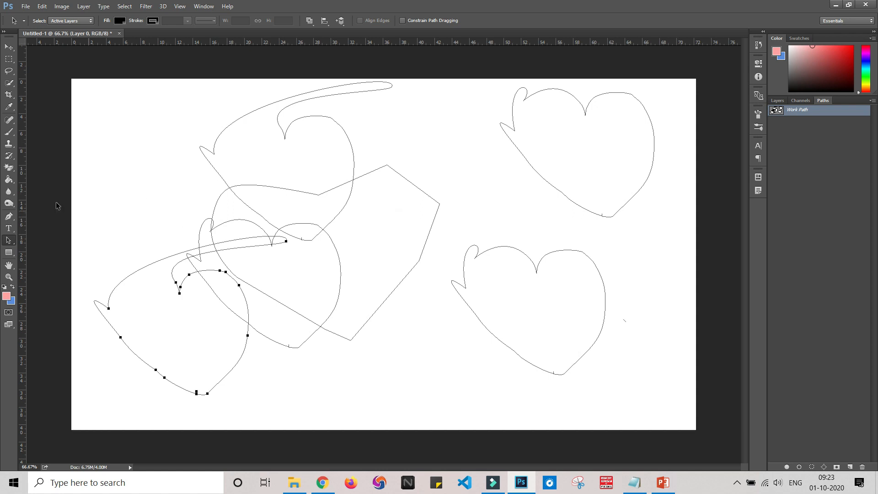
click(9, 217)
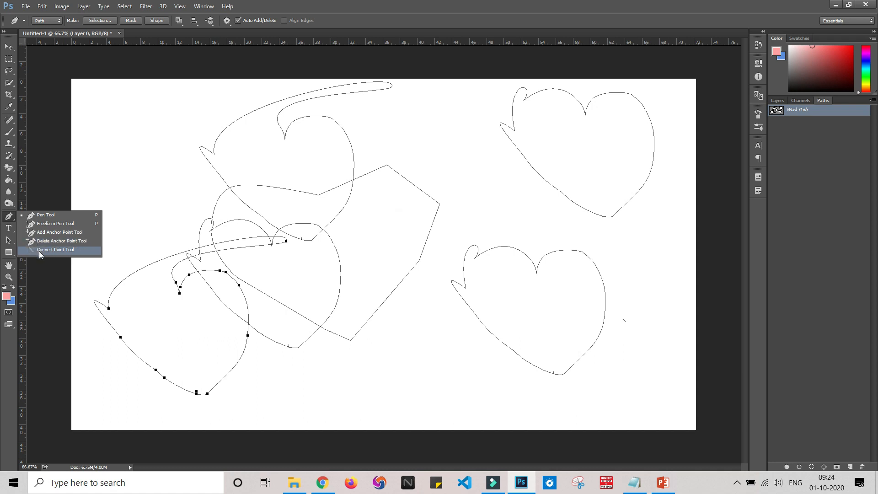
click(9, 241)
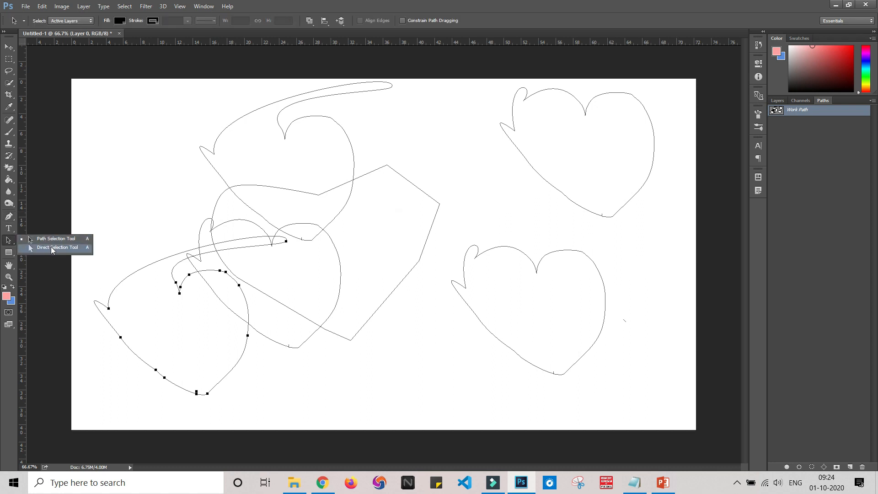
click(48, 239)
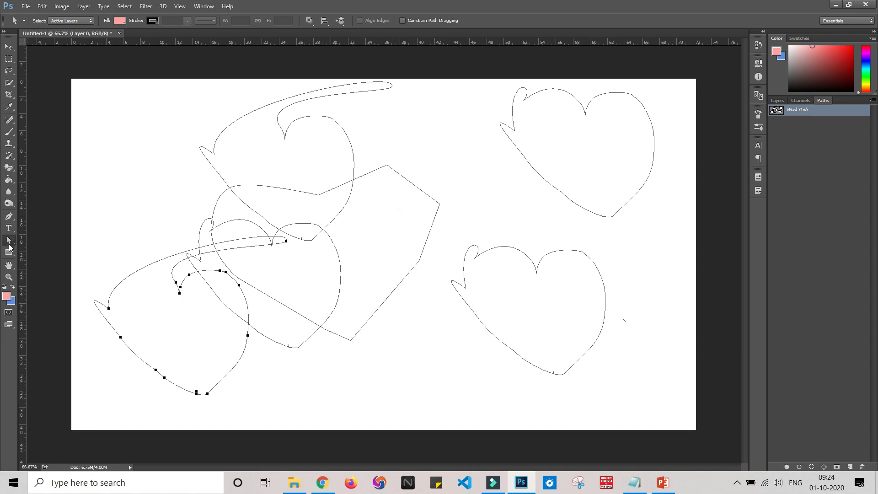
right_click(9, 240)
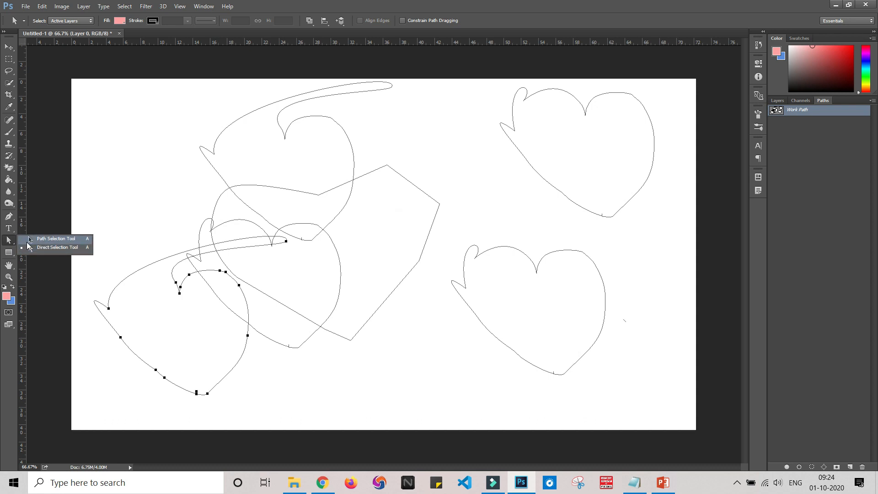
click(9, 215)
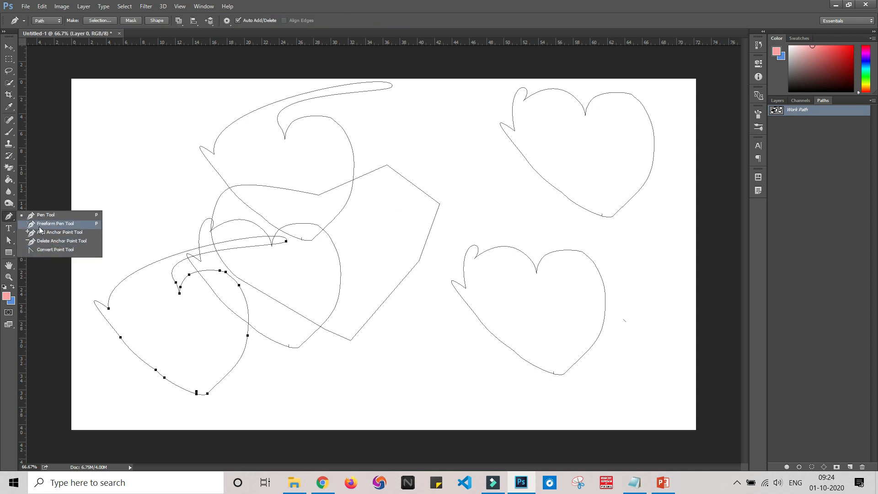
Activate the Pen tool and open the cup image from the photohop tutorial folder in Photoshop
click(10, 217)
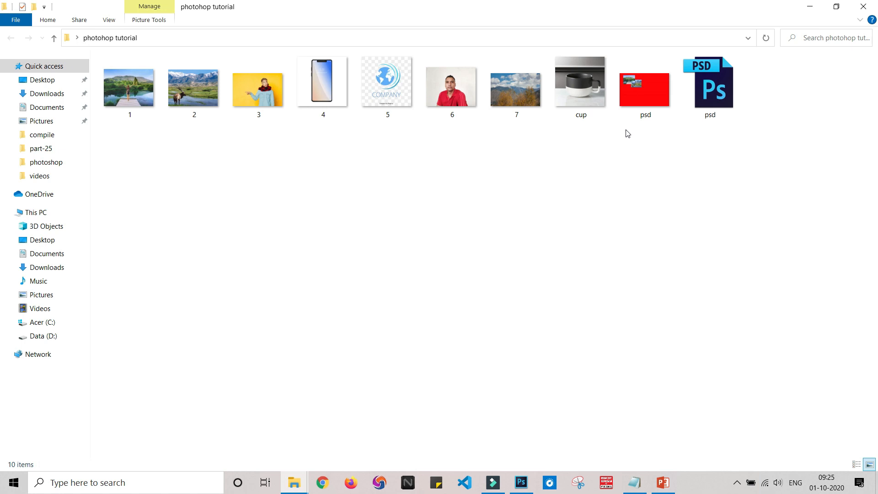
drag(584, 79, 315, 273)
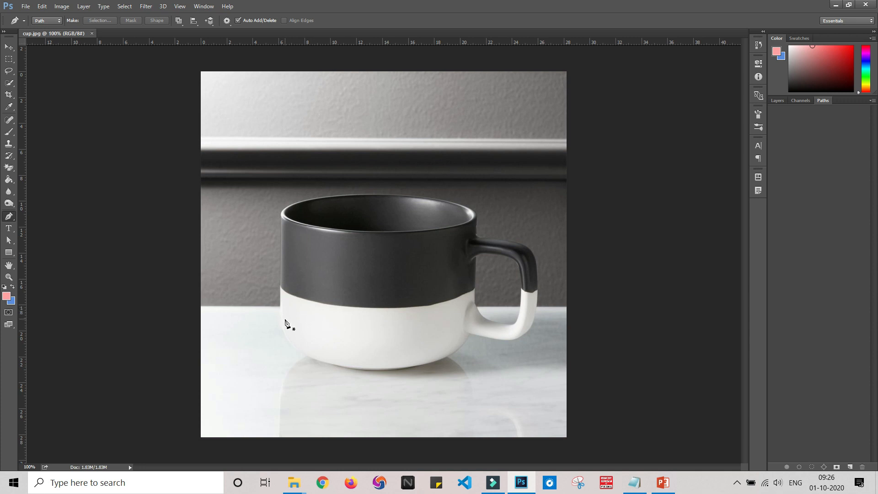
Start a Pen path at the colour boundary on the cup's left edge and trace up around the left end of the rim
key(ctrl+plus)
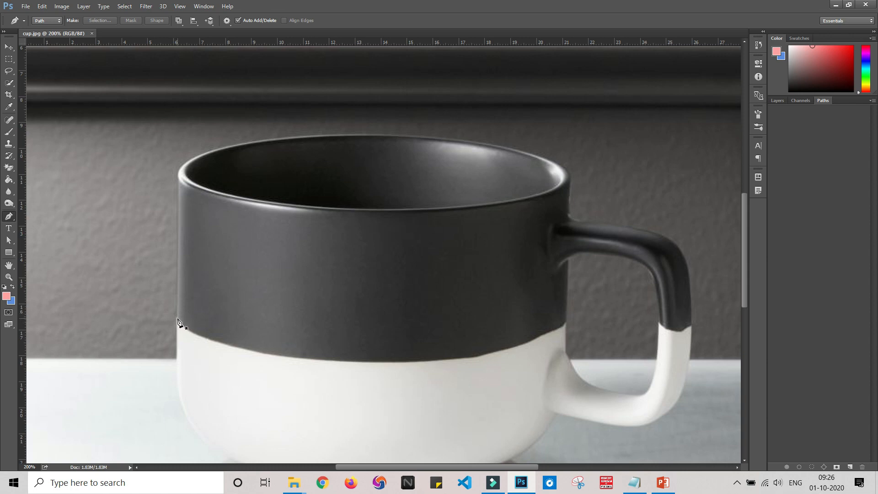
click(178, 320)
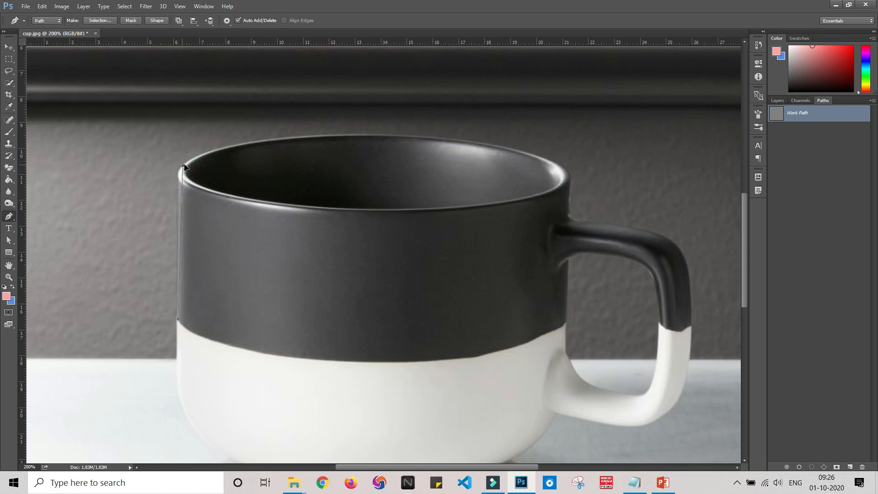
mouse_move(182, 165)
mouse_down()
mouse_move(206, 178)
mouse_move(221, 163)
mouse_move(196, 130)
mouse_move(210, 136)
mouse_move(215, 158)
mouse_move(203, 193)
mouse_move(219, 183)
mouse_move(211, 154)
mouse_move(196, 155)
mouse_move(197, 166)
mouse_up()
drag(185, 168, 181, 171)
drag(194, 168, 183, 161)
drag(179, 170, 178, 178)
drag(180, 166, 178, 167)
drag(209, 152, 234, 148)
Continue the path along the back rim with curved anchors, adding and nudging an extra anchor near its middle to fit the edge
key(ctrl+plus)
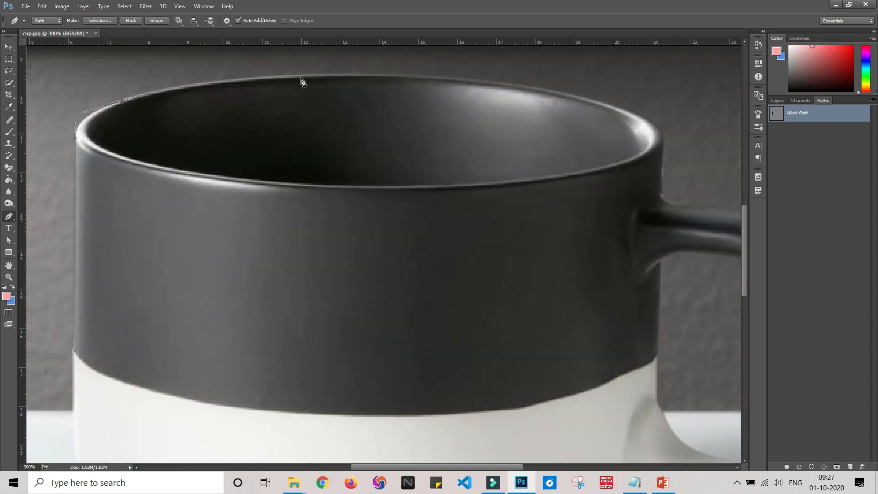
drag(301, 75, 419, 70)
drag(521, 85, 582, 96)
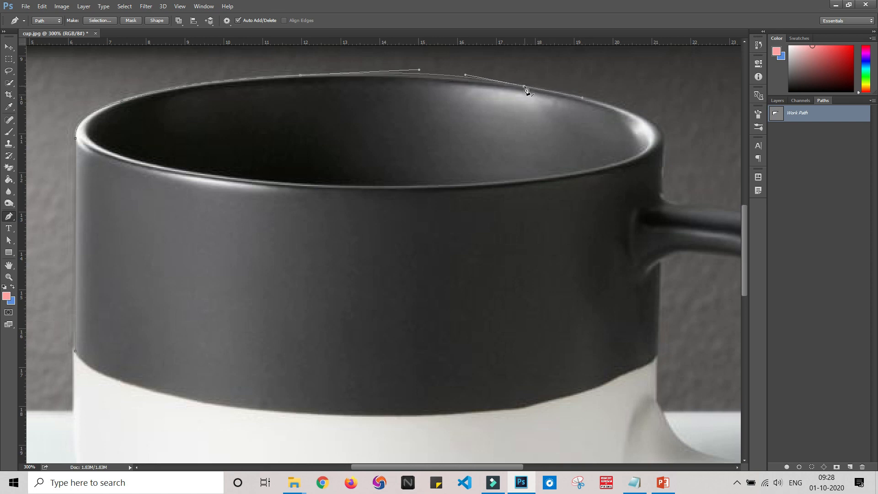
drag(525, 86, 557, 92)
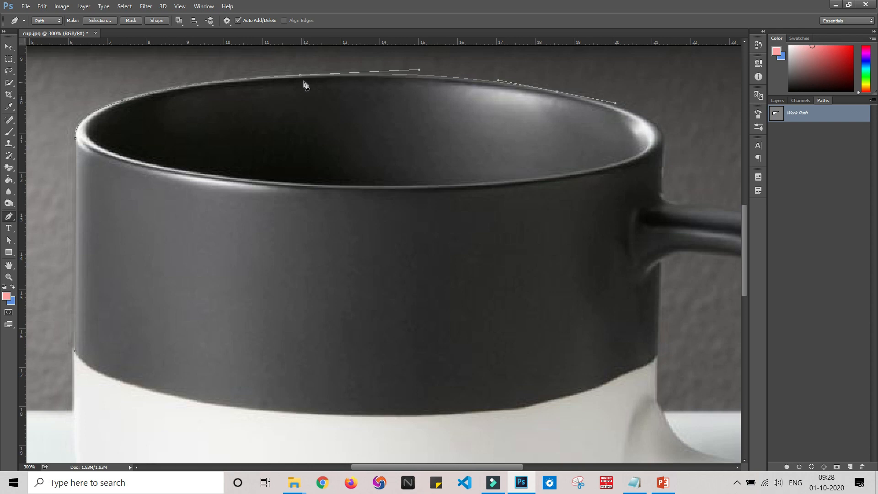
click(417, 76)
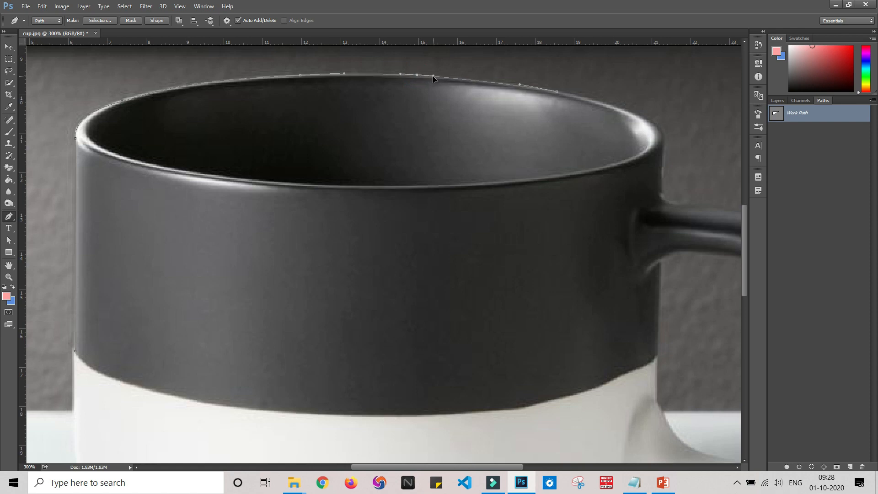
drag(433, 77, 432, 76)
click(418, 76)
drag(419, 77, 417, 77)
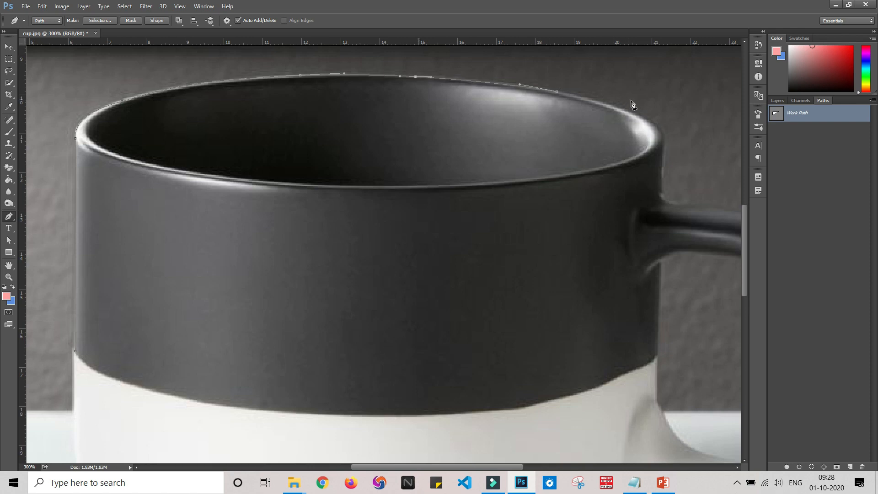
Trace the path around the rim's right end, down to the handle joint and along the outer edge of the handle's dark part
drag(646, 122, 665, 142)
mouse_move(667, 198)
mouse_down()
mouse_move(666, 210)
mouse_move(667, 196)
mouse_move(680, 194)
mouse_move(673, 196)
mouse_up()
drag(444, 468, 530, 467)
drag(474, 237, 496, 258)
drag(500, 380, 496, 398)
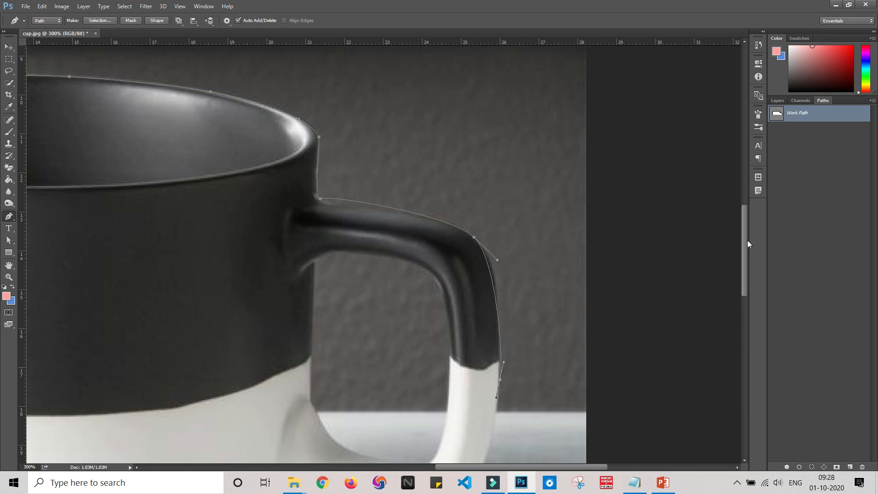
Trace the path around the handle's lower bend, back to the cup body and along the right half of the base
drag(747, 241, 749, 292)
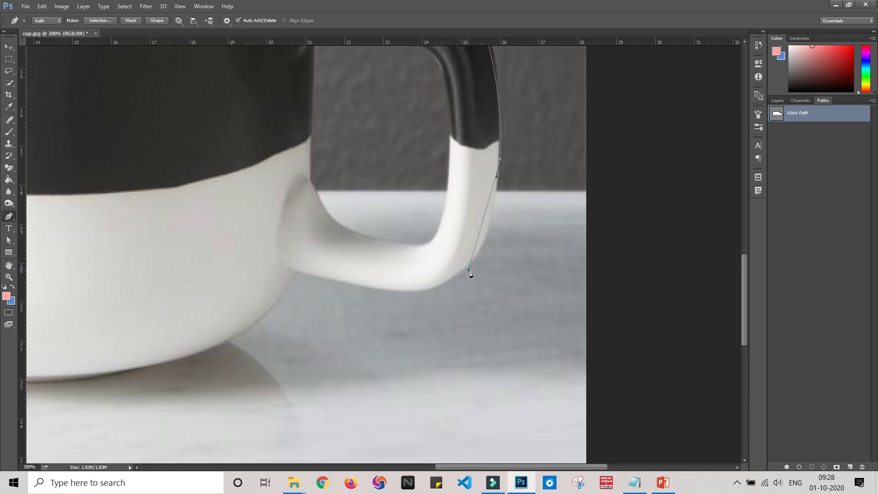
drag(469, 270, 444, 296)
drag(371, 288, 363, 288)
drag(296, 273, 291, 272)
drag(253, 325, 226, 341)
mouse_move(81, 379)
mouse_down()
mouse_move(65, 380)
mouse_move(48, 363)
mouse_move(22, 379)
mouse_move(69, 389)
mouse_up()
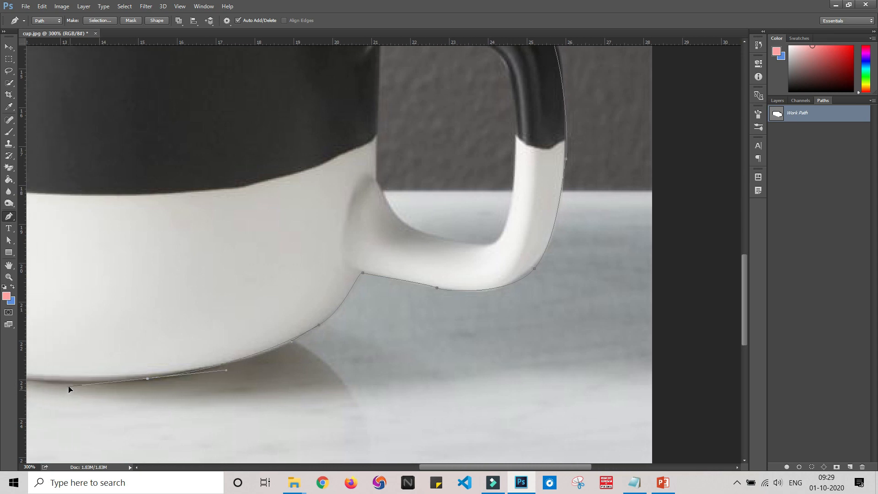
Continue the path along the left half of the base and up to the cup's lower-left side
drag(568, 465, 480, 467)
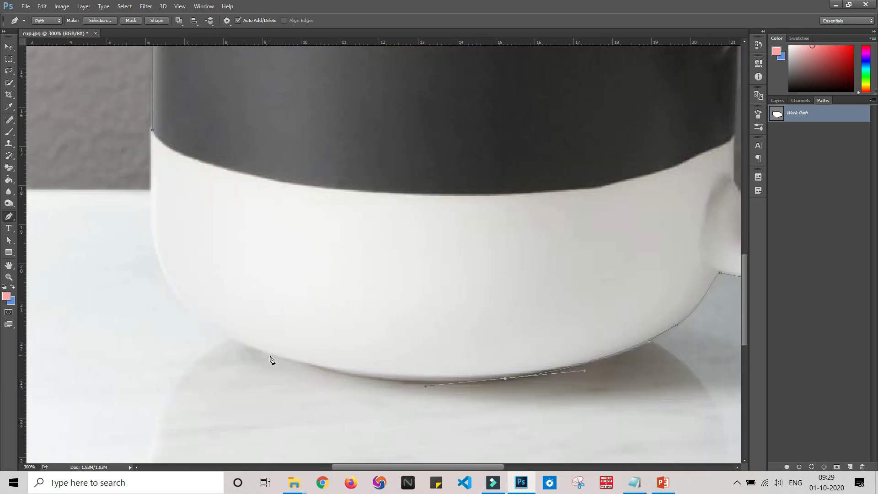
drag(270, 355, 241, 343)
drag(156, 247, 143, 149)
Adjust the lower-left anchor's direction handle and the starting anchor so the closed path follows the cup's left edge
ctrl+click(155, 248)
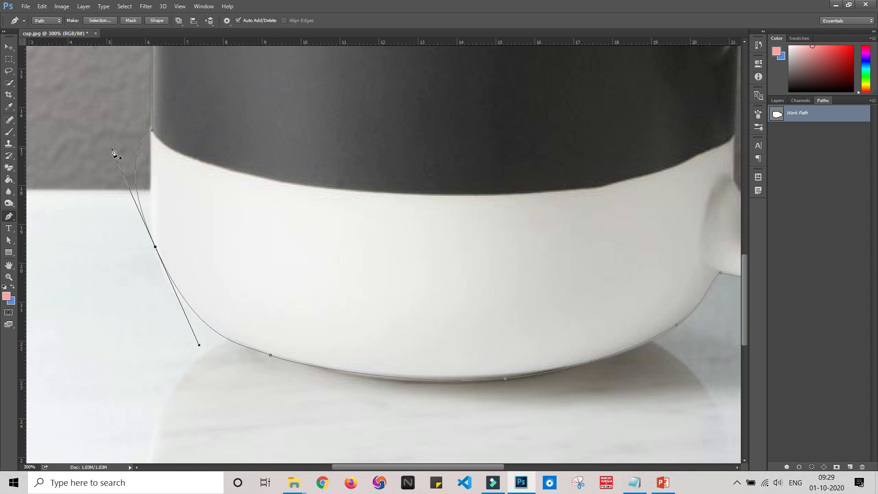
drag(113, 149, 119, 147)
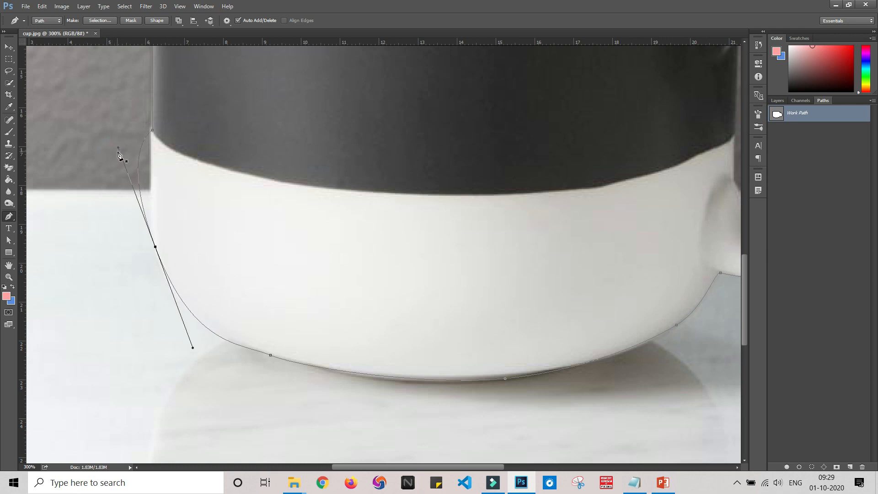
click(121, 150)
key(ctrl+z)
drag(118, 149, 148, 152)
drag(153, 130, 152, 130)
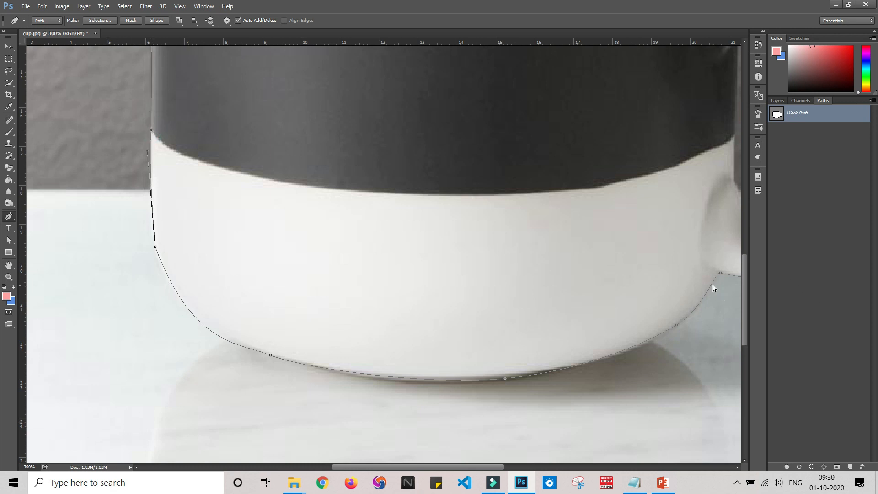
Convert the cup path into a new anti-aliased selection with a feather radius of 0 pixels
key(ctrl+1)
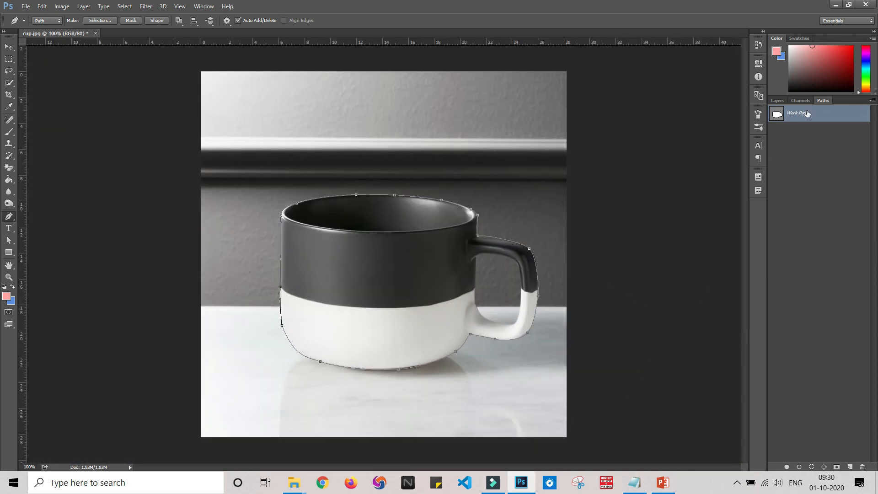
click(456, 351)
right_click(373, 296)
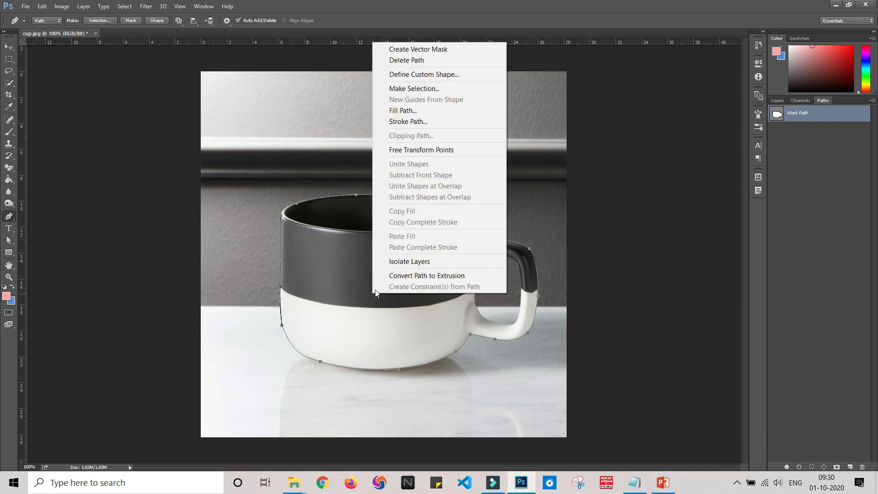
click(432, 89)
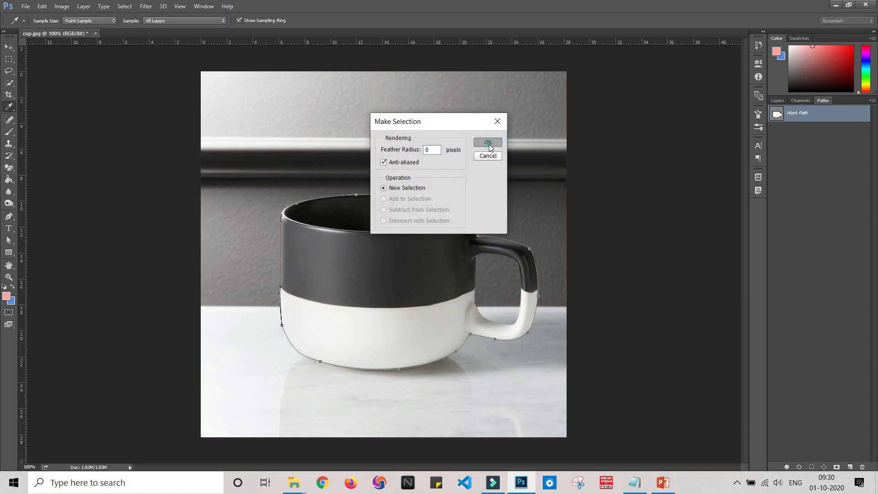
click(486, 143)
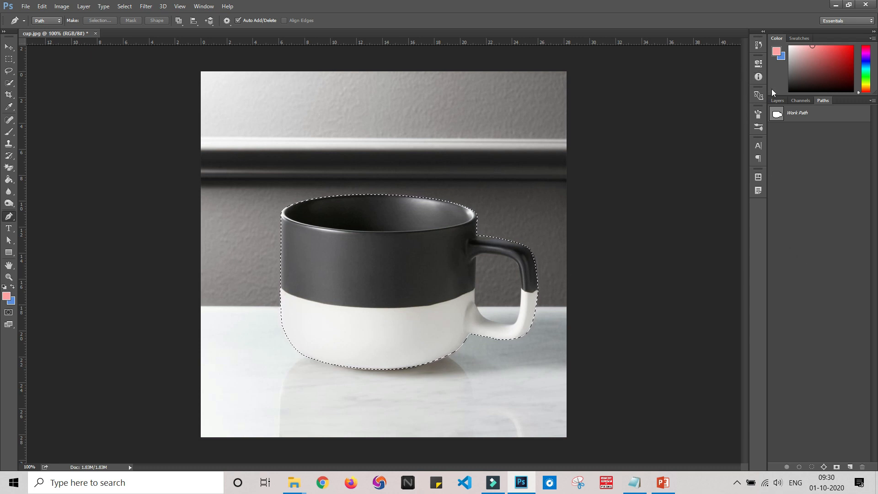
Copy the selected cup to a new layer and hide the Background layer
click(778, 100)
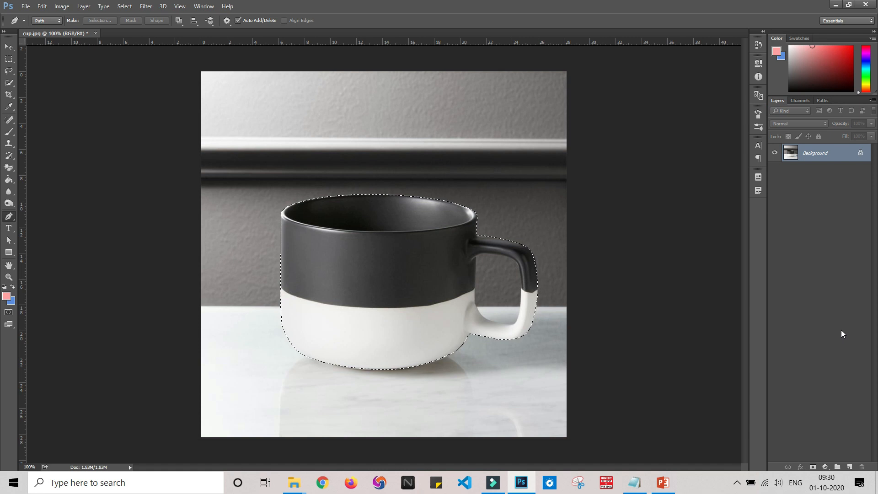
key(ctrl+j)
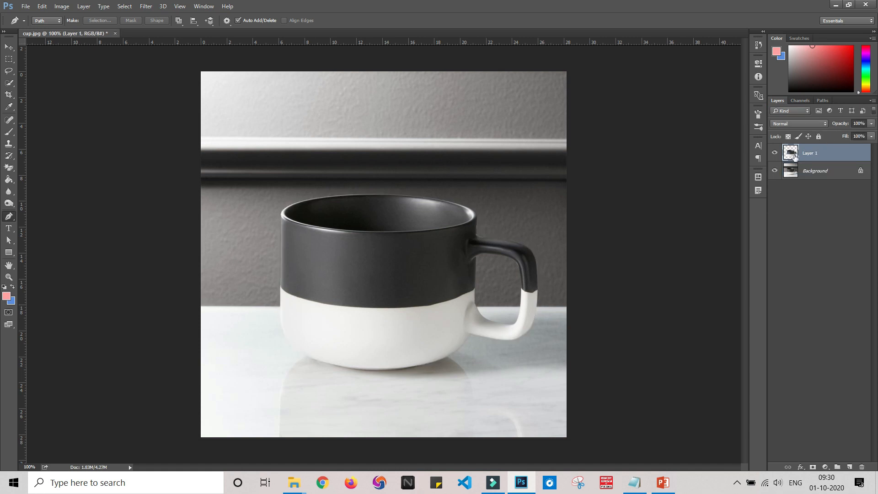
click(774, 171)
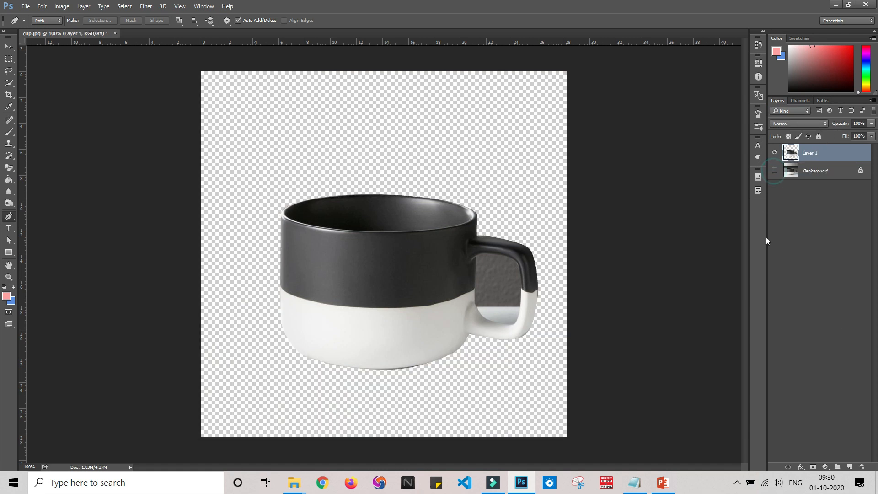